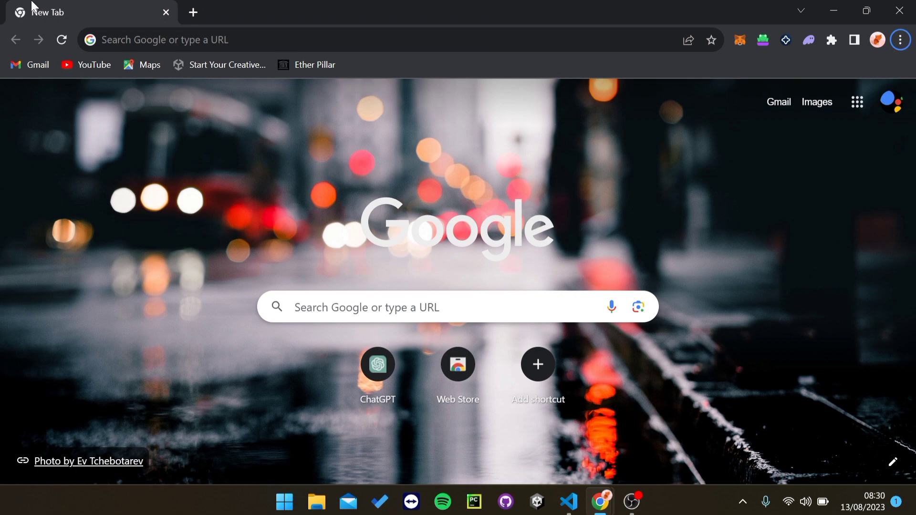
Step: Search for 'unity id', go to the Unity ID site, and sign out from the account menu
{"action": "left_click", "coordinate": [99, 40]}
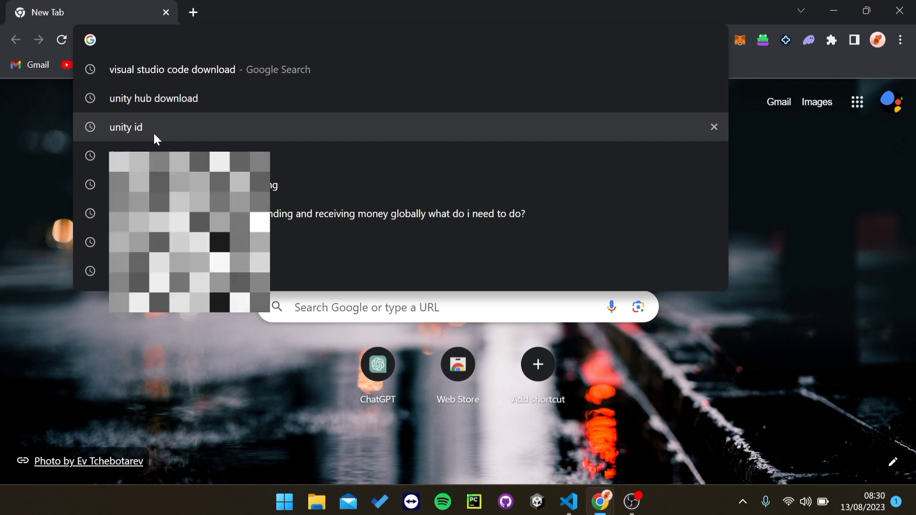
{"action": "left_click", "coordinate": [154, 135]}
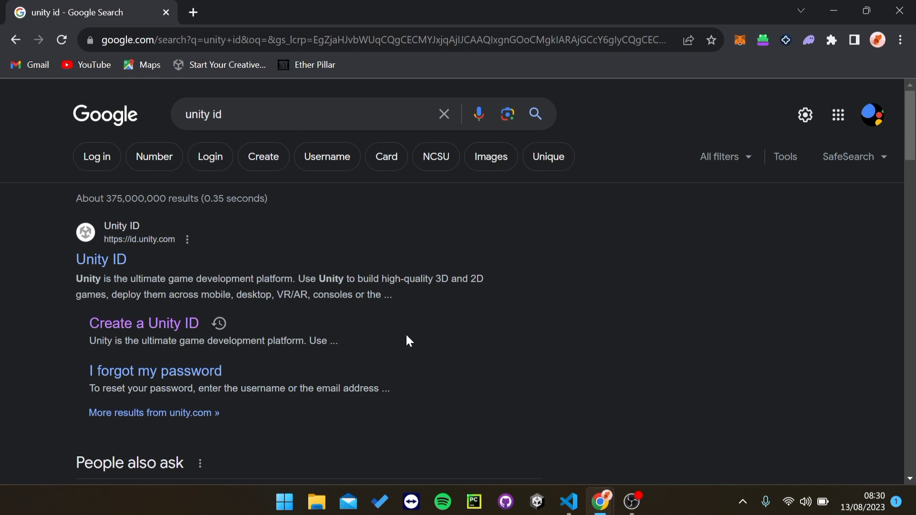
{"action": "left_click", "coordinate": [180, 334]}
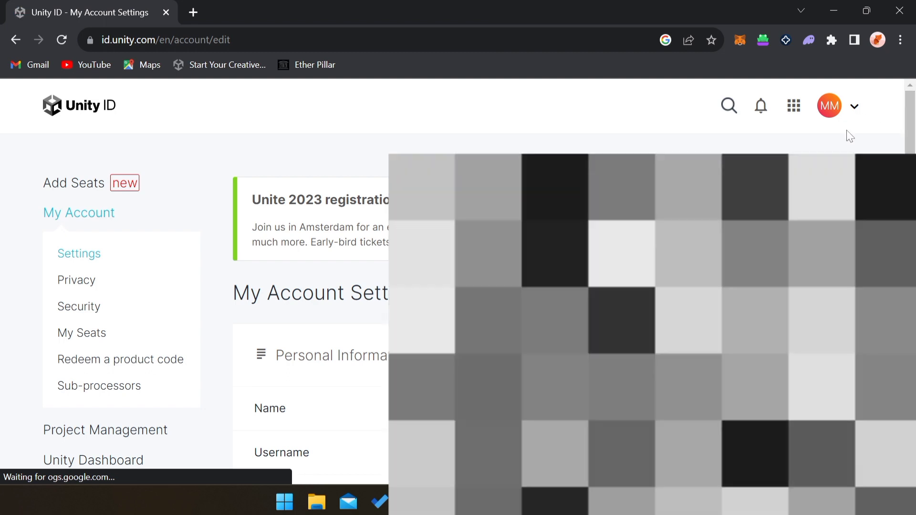
{"action": "left_click", "coordinate": [855, 112]}
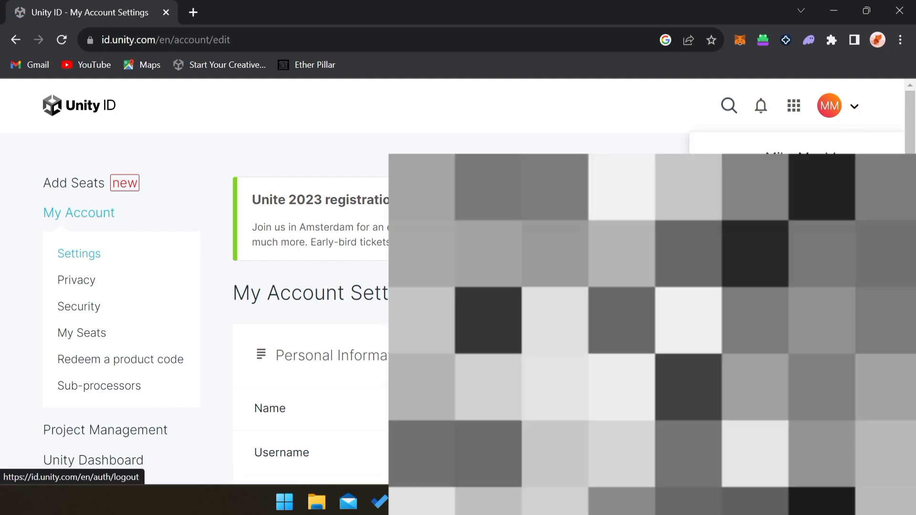
{"action": "left_click", "coordinate": [796, 252]}
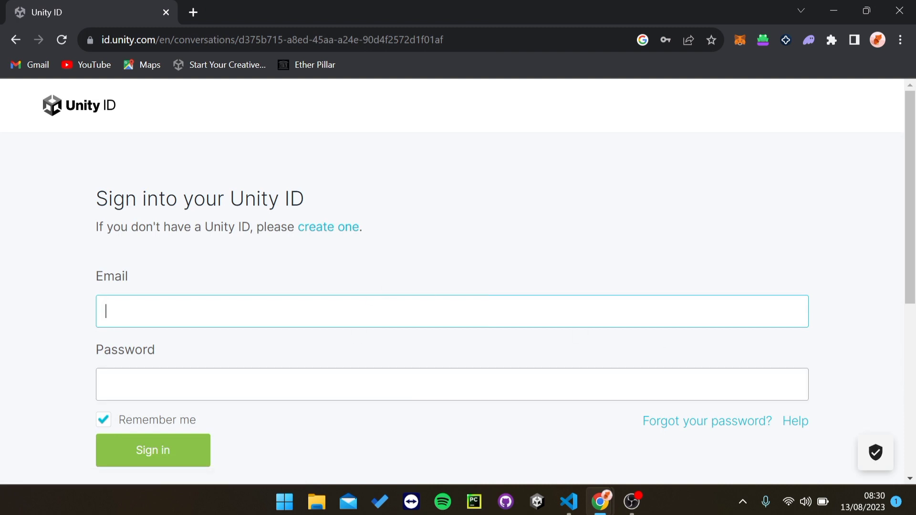
Step: Switch the sign-in page to the Create a Unity ID registration form
{"action": "scroll", "coordinate": [452, 281], "scroll_direction": "down", "scroll_amount": 7}
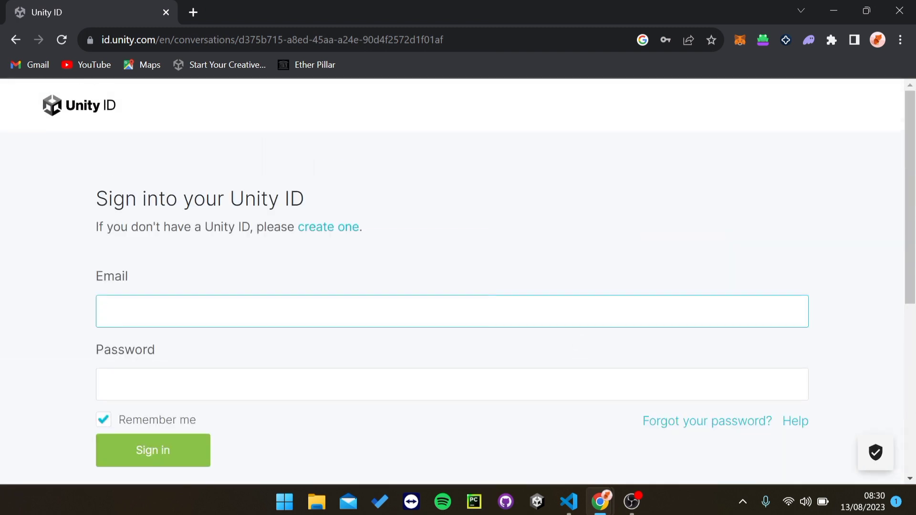
{"action": "scroll", "coordinate": [539, 320], "scroll_direction": "down", "scroll_amount": 4}
{"action": "left_click", "coordinate": [349, 237]}
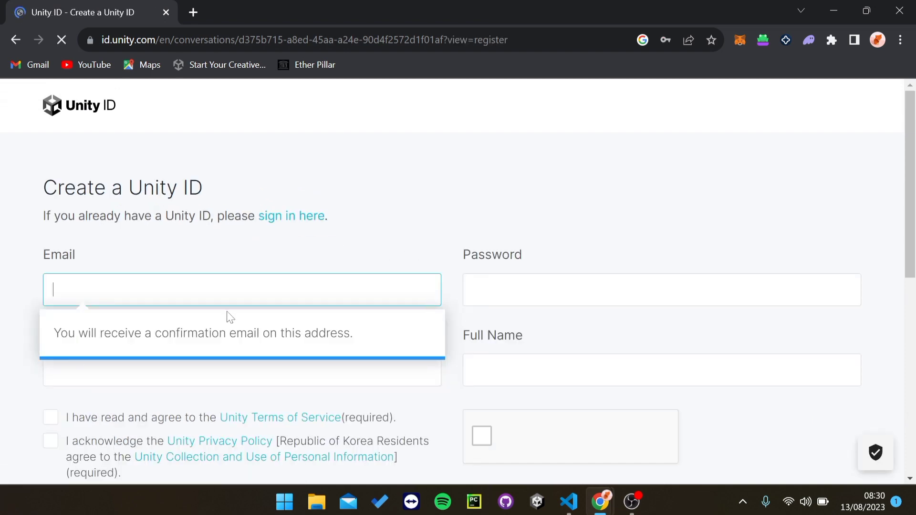
{"action": "scroll", "coordinate": [313, 248], "scroll_direction": "down", "scroll_amount": 3}
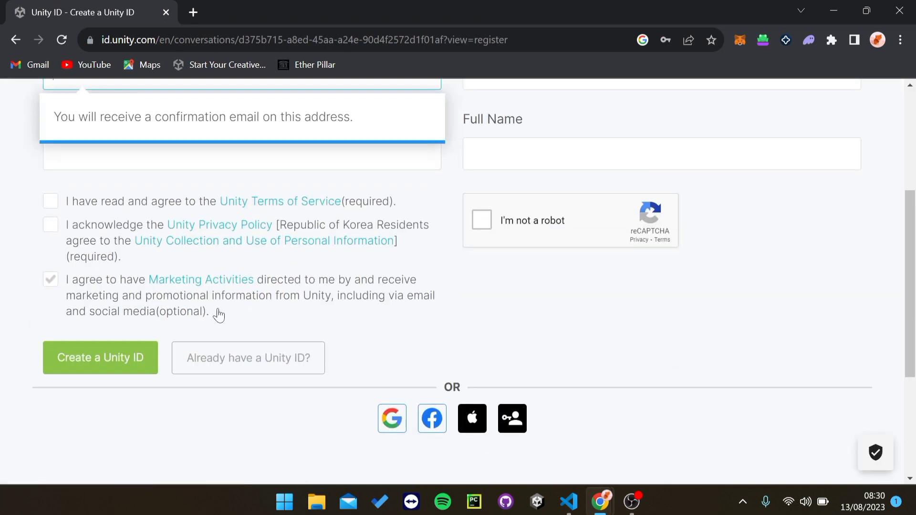
{"action": "scroll", "coordinate": [218, 308], "scroll_direction": "up", "scroll_amount": 3}
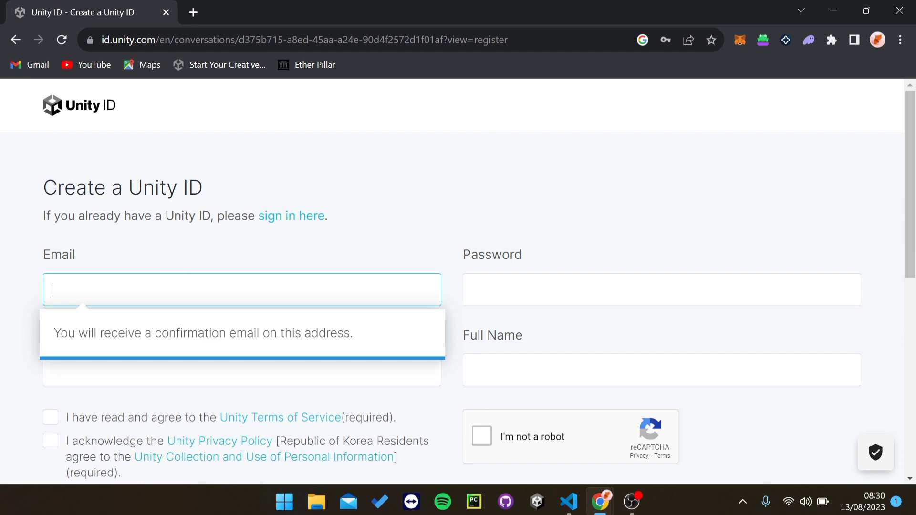
Step: Step through the Username, Password and Full Name fields, then open a new browser tab
{"action": "left_click", "coordinate": [196, 374]}
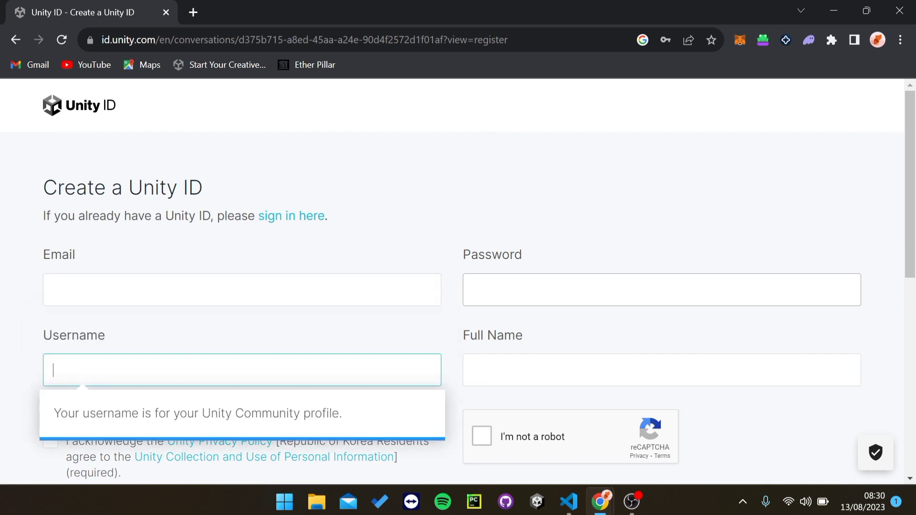
{"action": "left_click", "coordinate": [543, 289]}
{"action": "scroll", "coordinate": [481, 248], "scroll_direction": "down", "scroll_amount": 5}
{"action": "left_click", "coordinate": [481, 241]}
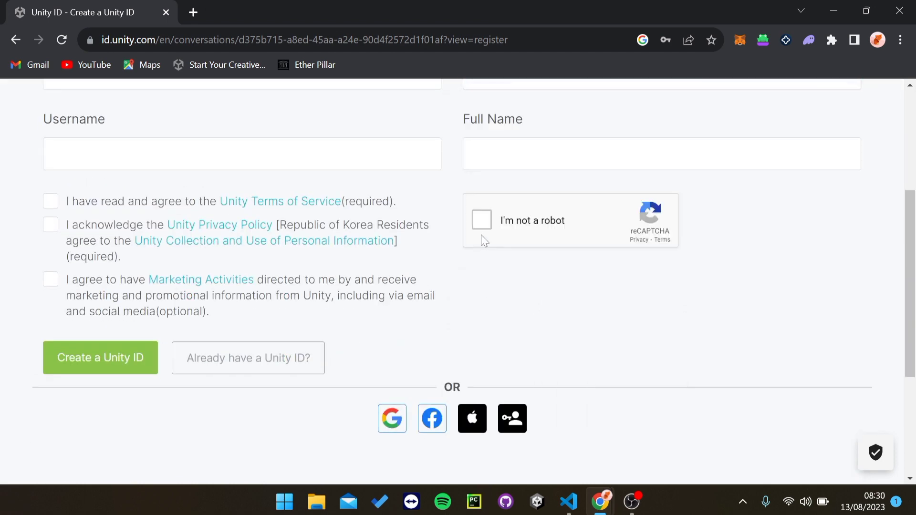
{"action": "left_click", "coordinate": [481, 165]}
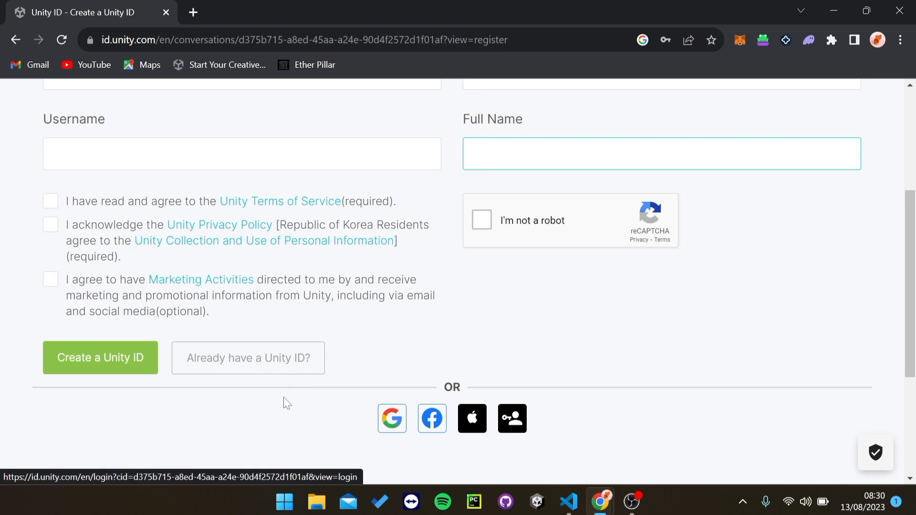
{"action": "scroll", "coordinate": [283, 384], "scroll_direction": "up", "scroll_amount": 5}
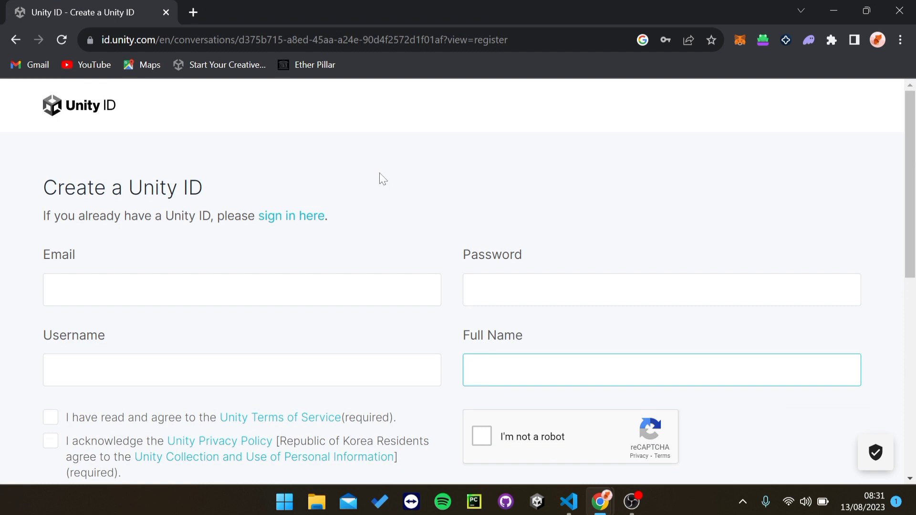
{"action": "left_click", "coordinate": [197, 15]}
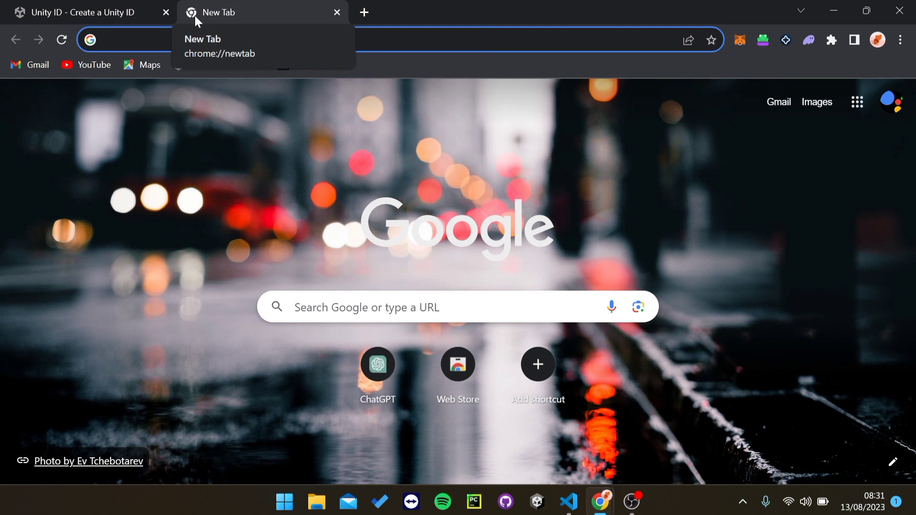
Step: Search 'unity hub download' and open the unity.com Unity Hub download page
{"action": "type", "text": "uniyu"}
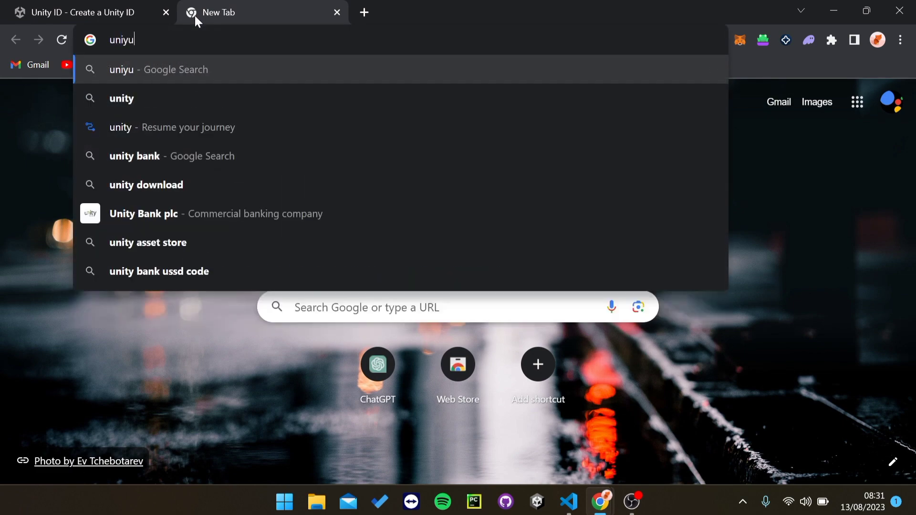
{"action": "key", "text": "BackSpace"}
{"action": "key", "text": "BackSpace"}
{"action": "type", "text": "ty h"}
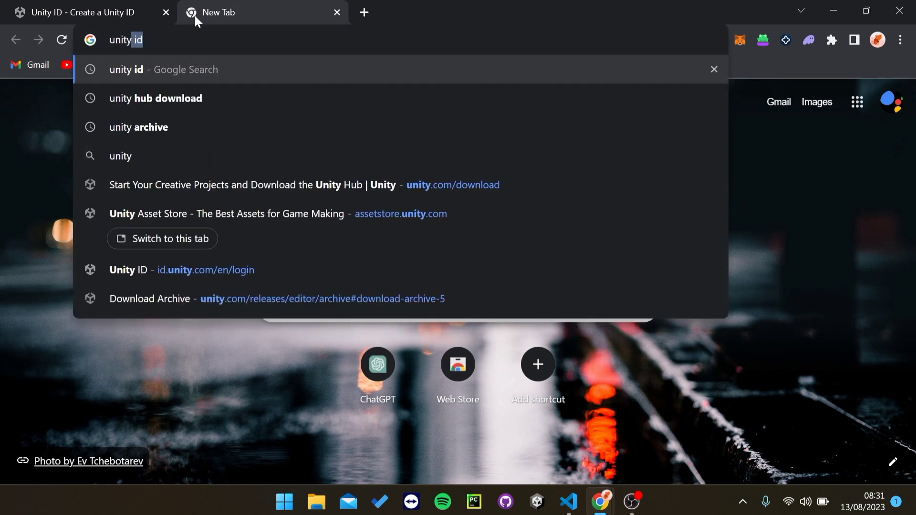
{"action": "type", "text": "ub"}
{"action": "key", "text": "Return"}
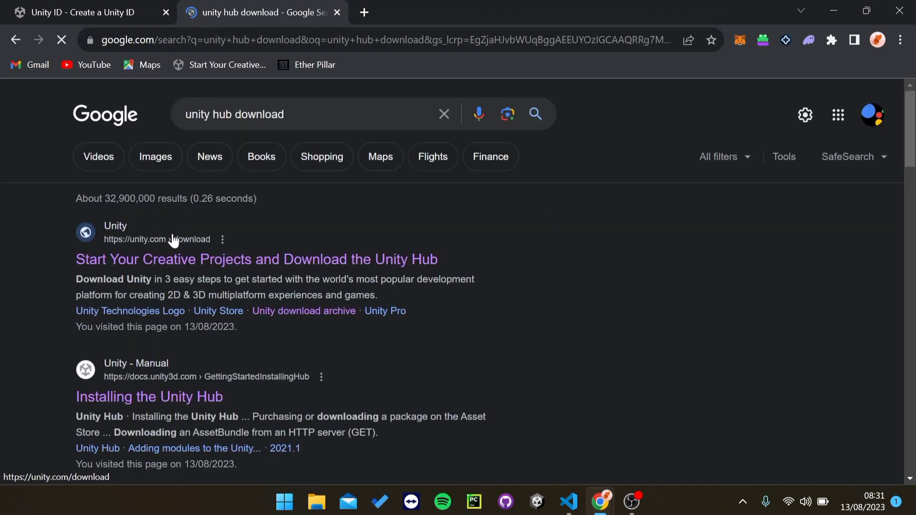
{"action": "scroll", "coordinate": [193, 227], "scroll_direction": "down", "scroll_amount": 5}
{"action": "scroll", "coordinate": [193, 228], "scroll_direction": "up", "scroll_amount": 5}
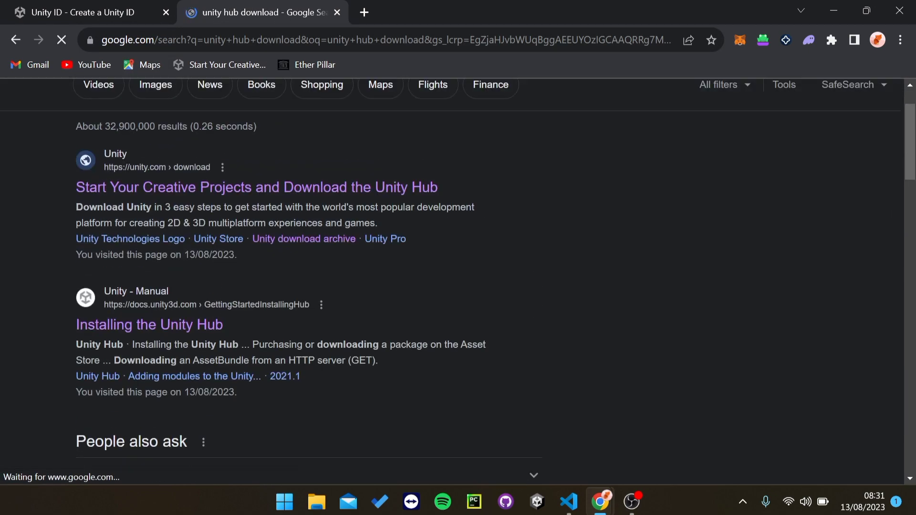
{"action": "left_click", "coordinate": [146, 192]}
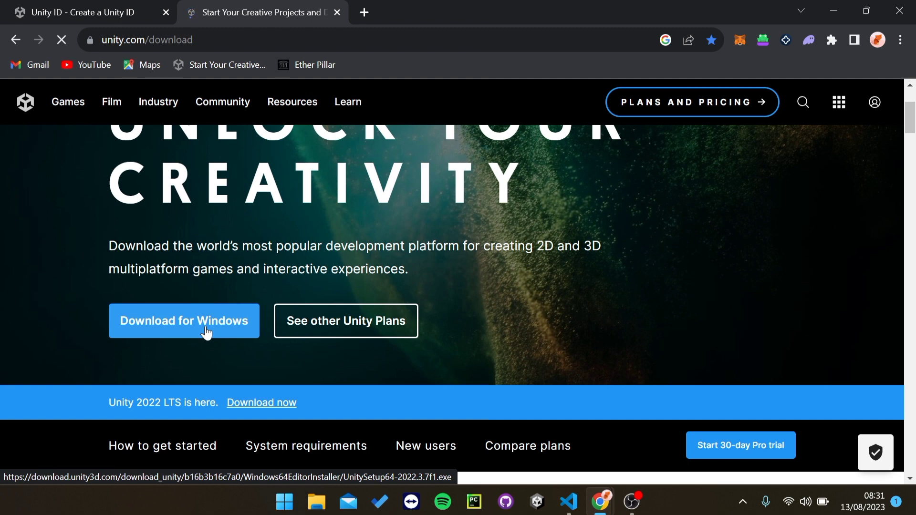
Step: Launch Unity Hub by searching 'unity' in the Start menu
{"action": "left_click", "coordinate": [285, 503]}
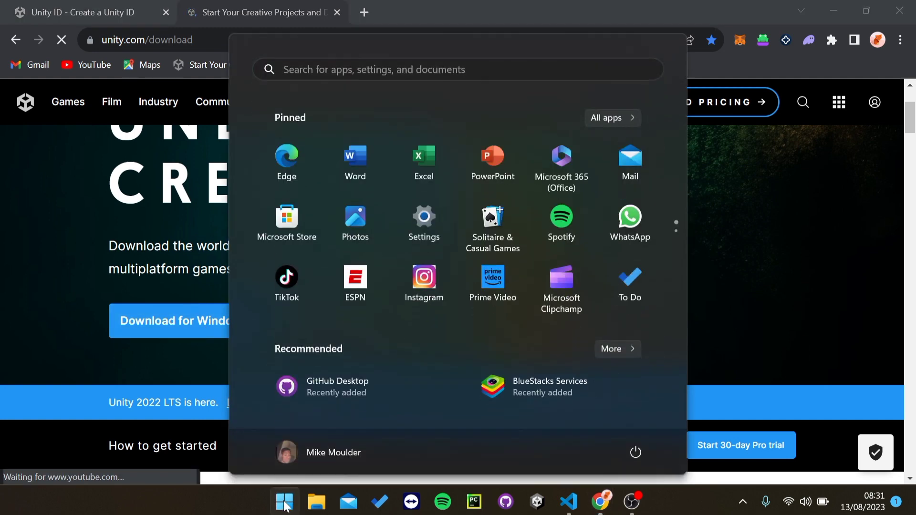
{"action": "left_click", "coordinate": [285, 504]}
{"action": "left_click", "coordinate": [285, 504]}
{"action": "type", "text": "unity"}
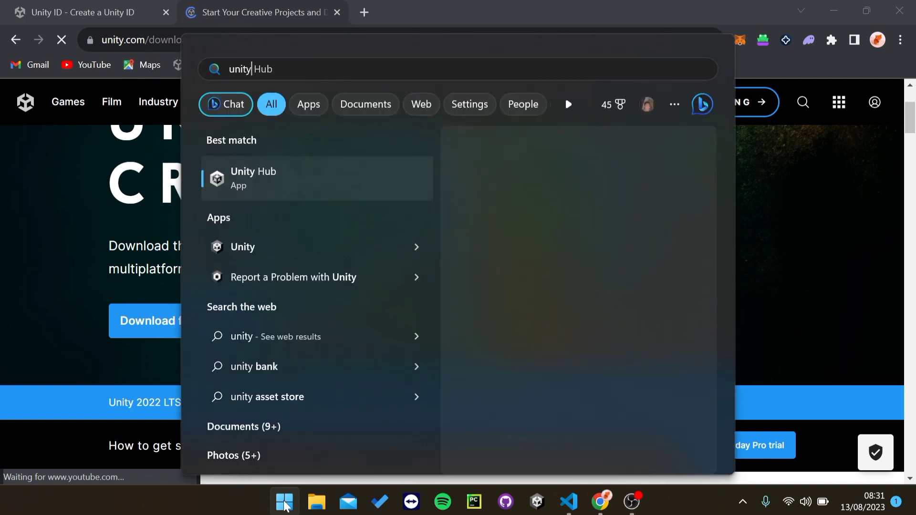
{"action": "key", "text": "Return"}
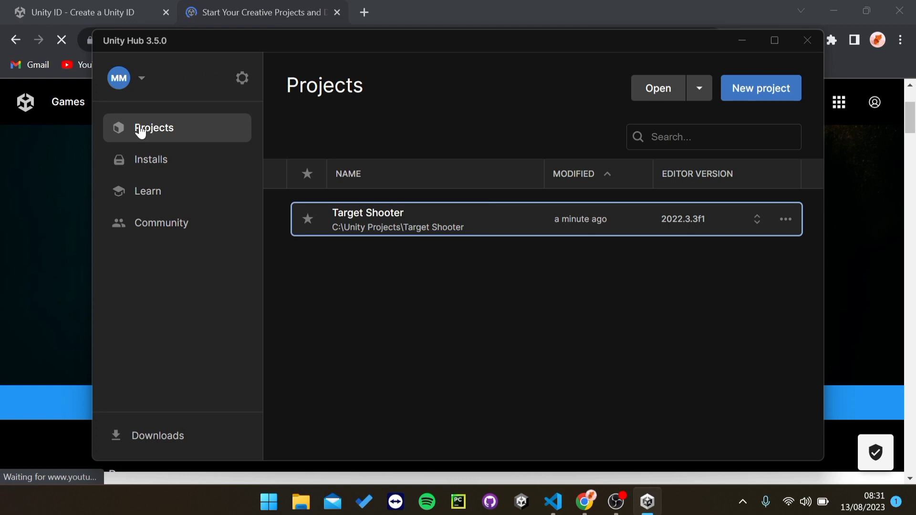
Step: Sign out of the Unity account from the Hub's avatar menu
{"action": "left_click", "coordinate": [139, 83]}
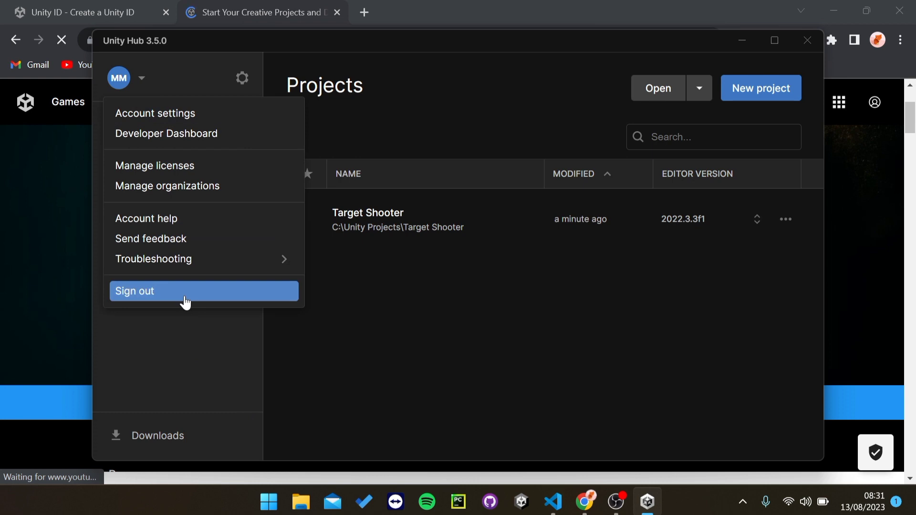
{"action": "left_click", "coordinate": [184, 299]}
{"action": "left_click", "coordinate": [143, 84]}
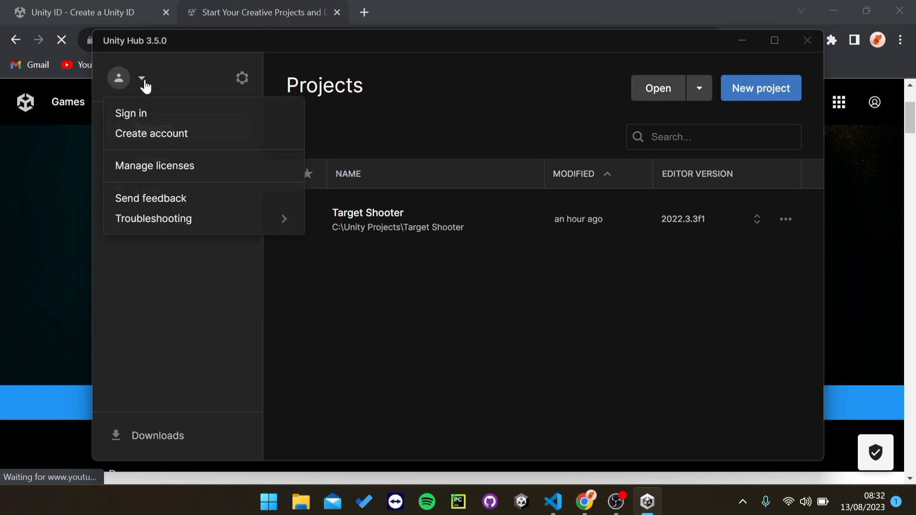
Step: Sign in via the Unity ID page with autofilled credentials, then return to Unity Hub
{"action": "left_click", "coordinate": [143, 113]}
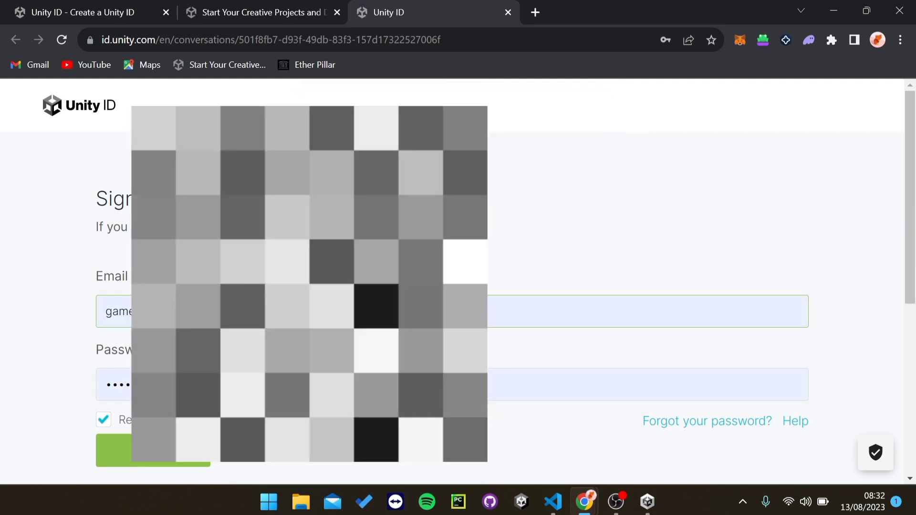
{"action": "left_click", "coordinate": [171, 456]}
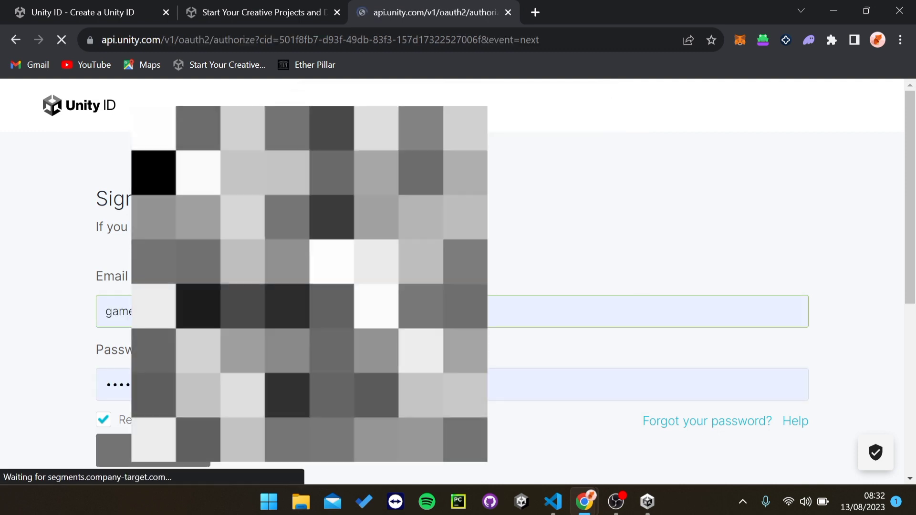
{"action": "left_click", "coordinate": [647, 502]}
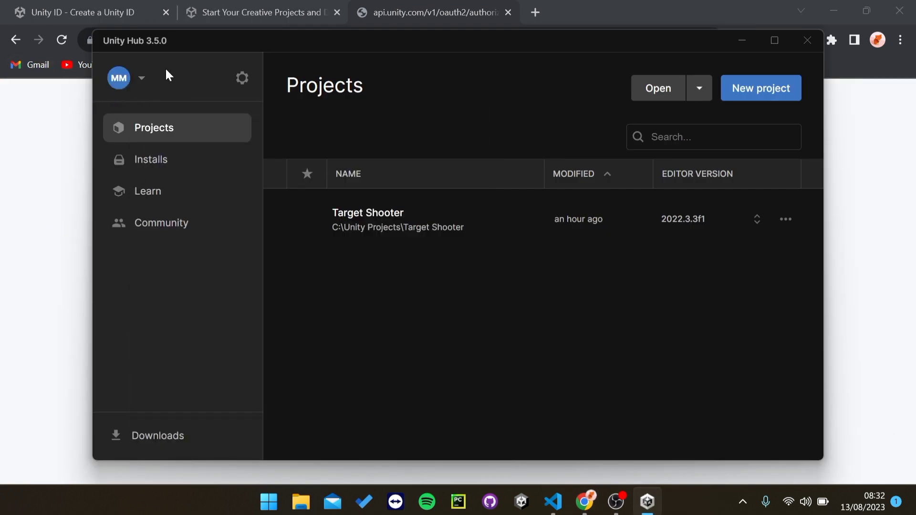
{"action": "left_click", "coordinate": [141, 78]}
{"action": "left_click", "coordinate": [140, 81]}
{"action": "mouse_move", "coordinate": [433, 38]}
{"action": "left_mouse_down"}
{"action": "mouse_move", "coordinate": [429, 63]}
{"action": "mouse_move", "coordinate": [425, 53]}
{"action": "left_mouse_up"}
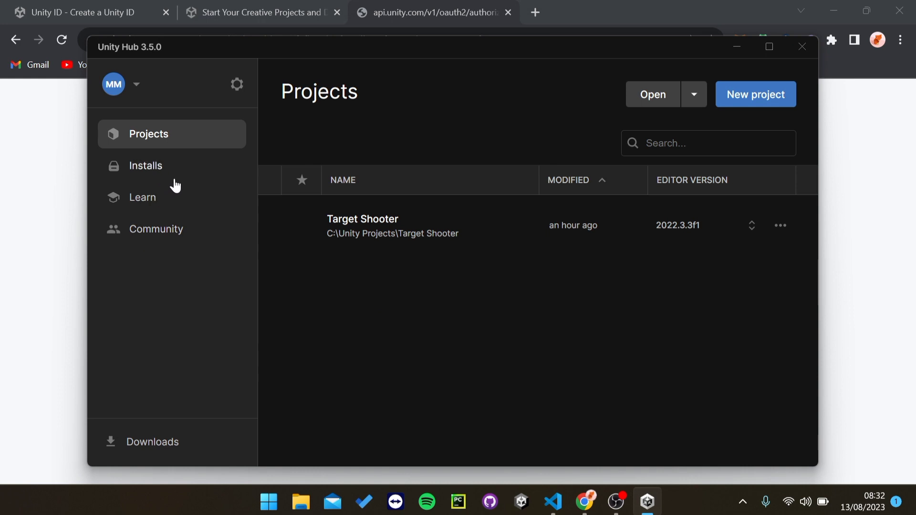
Step: Open another Chrome tab and start typing 'unity lic'
{"action": "left_click", "coordinate": [543, 10]}
{"action": "left_click", "coordinate": [538, 11]}
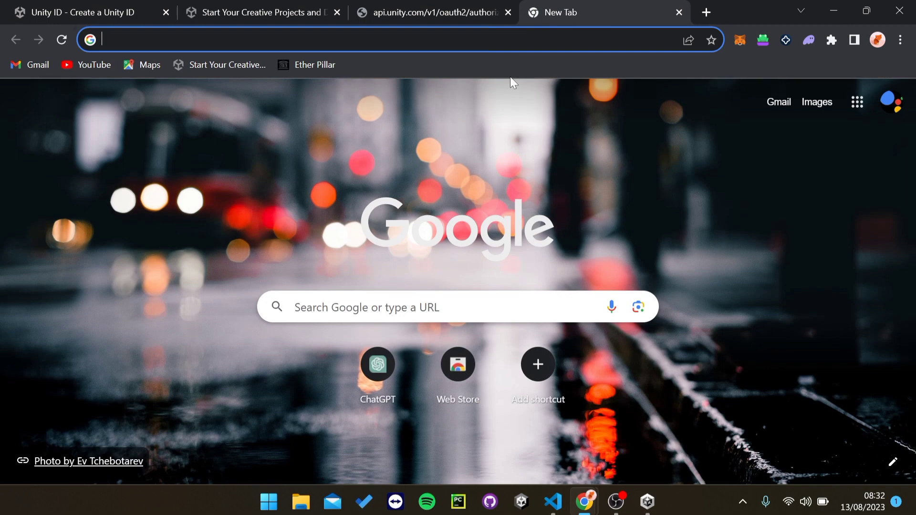
{"action": "type", "text": "unity lic"}
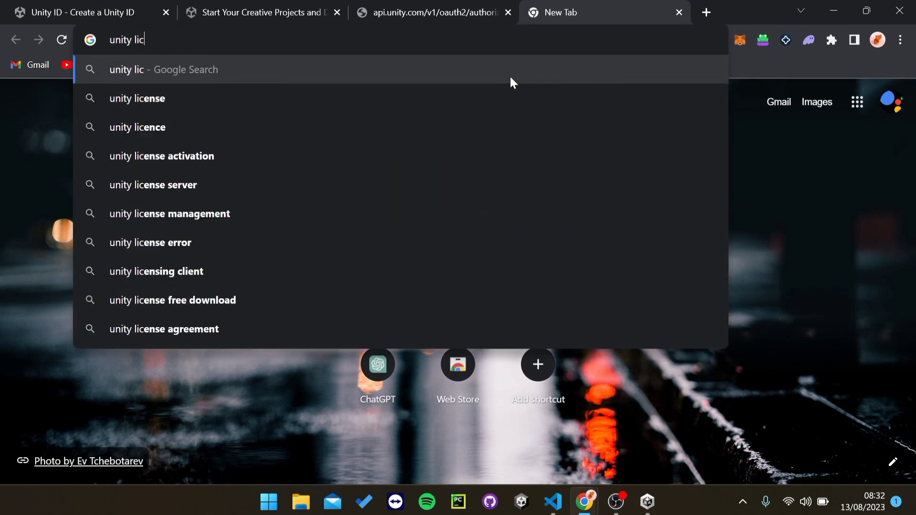
Step: Open 'See other Unity Plans' from the download page and scroll to the Student and hobbyist plans
{"action": "left_click", "coordinate": [227, 9]}
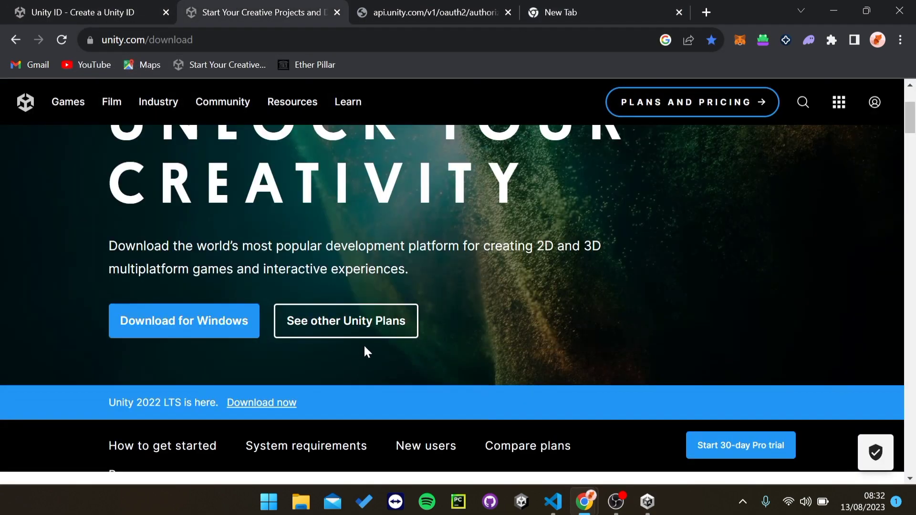
{"action": "left_click", "coordinate": [363, 313]}
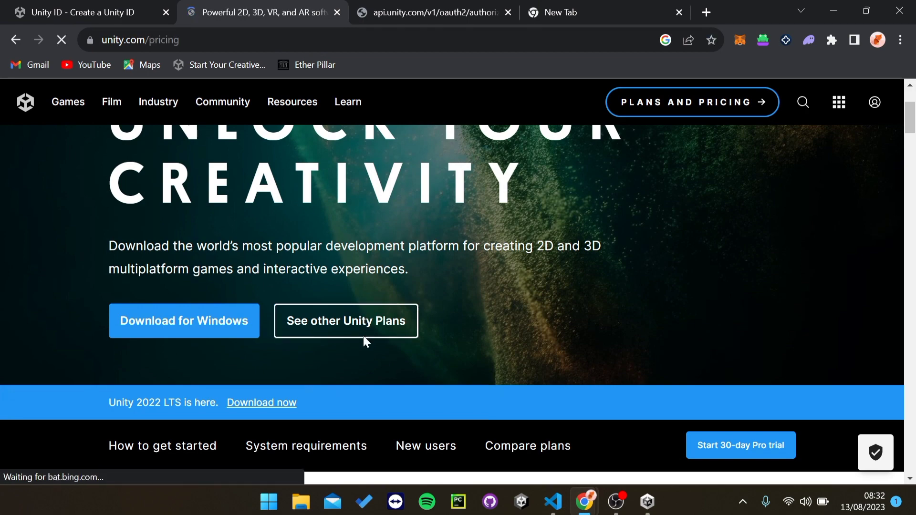
{"action": "scroll", "coordinate": [365, 293], "scroll_direction": "down", "scroll_amount": 2}
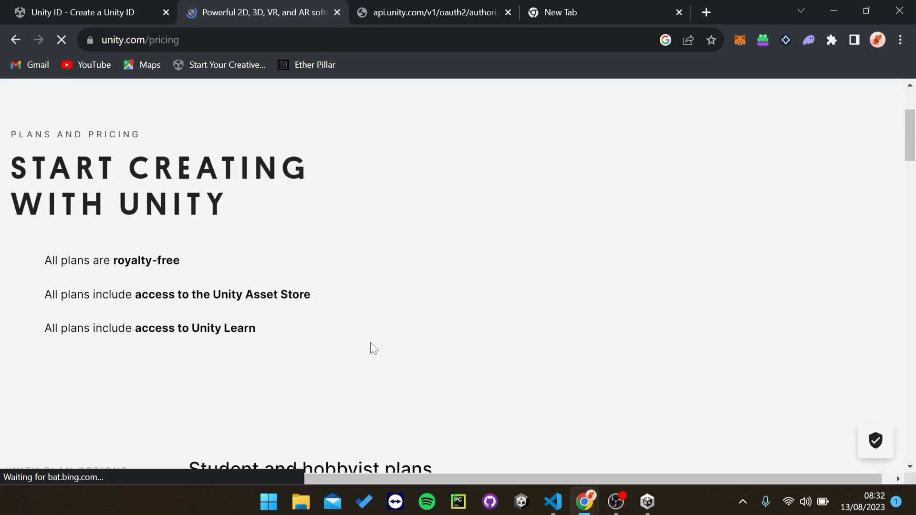
{"action": "scroll", "coordinate": [371, 315], "scroll_direction": "down", "scroll_amount": 2}
{"action": "scroll", "coordinate": [381, 341], "scroll_direction": "down", "scroll_amount": 5}
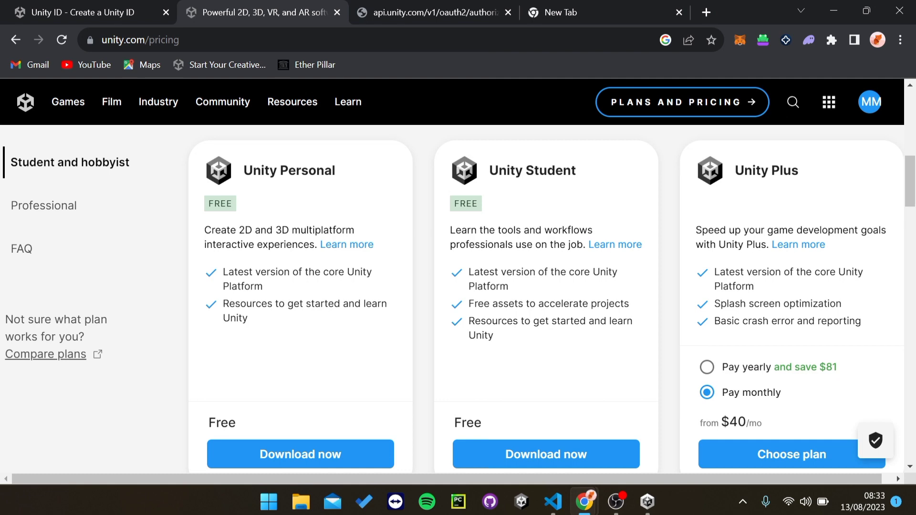
{"action": "scroll", "coordinate": [586, 321], "scroll_direction": "down", "scroll_amount": 7}
{"action": "scroll", "coordinate": [587, 321], "scroll_direction": "up", "scroll_amount": 9}
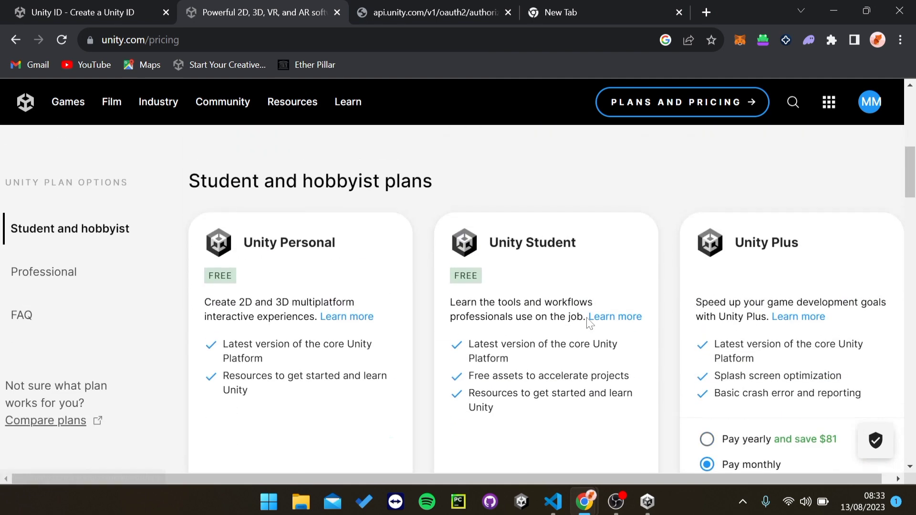
{"action": "scroll", "coordinate": [807, 316], "scroll_direction": "down", "scroll_amount": 2}
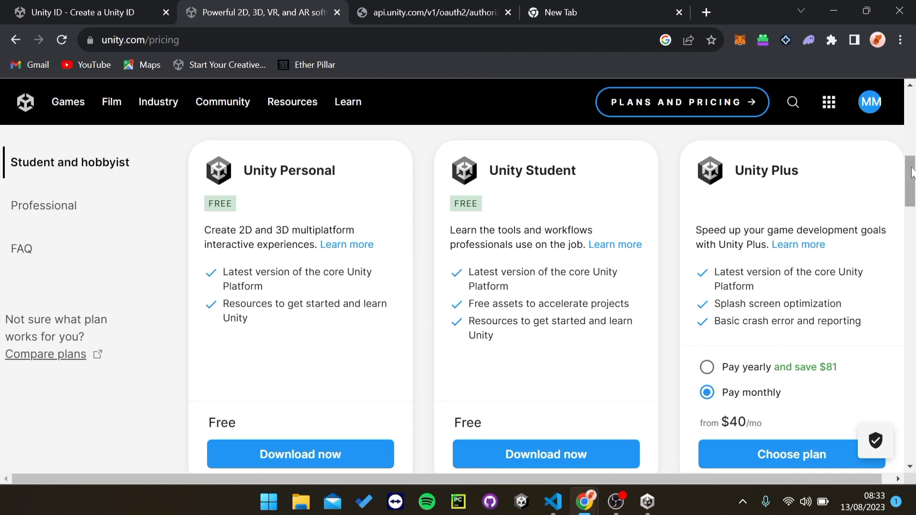
{"action": "mouse_move", "coordinate": [912, 170]}
{"action": "left_mouse_down"}
{"action": "mouse_move", "coordinate": [913, 322]}
{"action": "mouse_move", "coordinate": [913, 177]}
{"action": "left_mouse_up"}
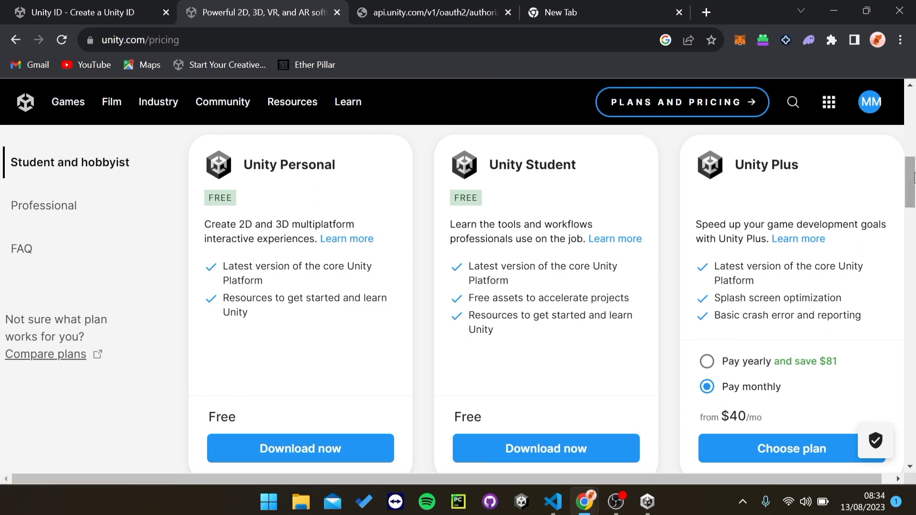
{"action": "scroll", "coordinate": [913, 178], "scroll_direction": "down", "scroll_amount": 2}
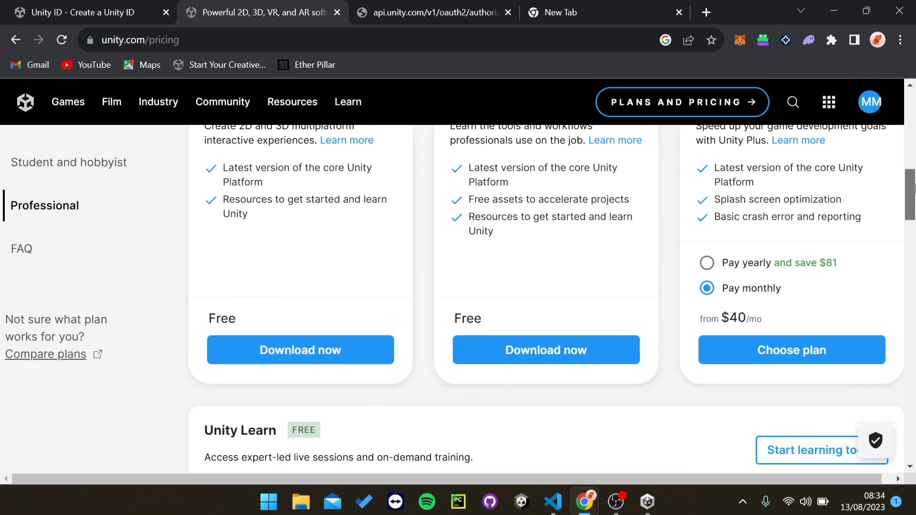
Step: Confirm the Personal licence under Hub Preferences > Licenses, then close Preferences
{"action": "left_click", "coordinate": [652, 508]}
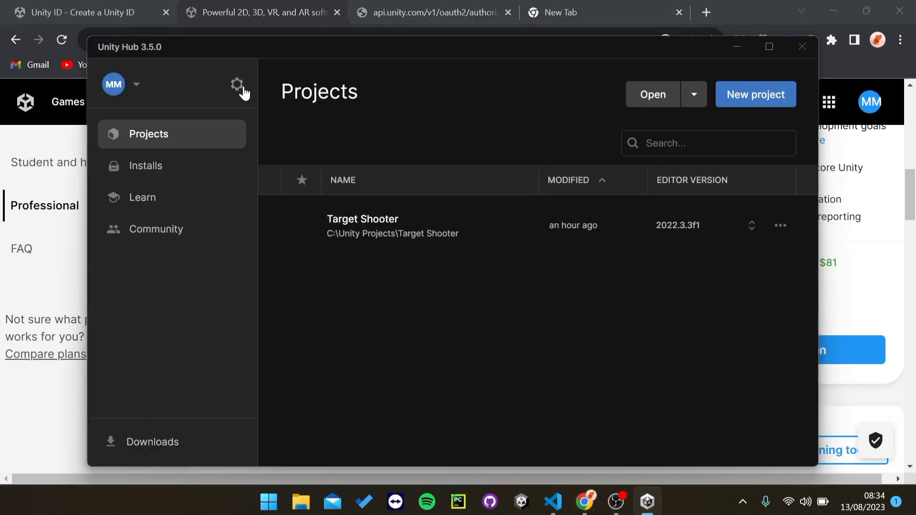
{"action": "left_click", "coordinate": [238, 86]}
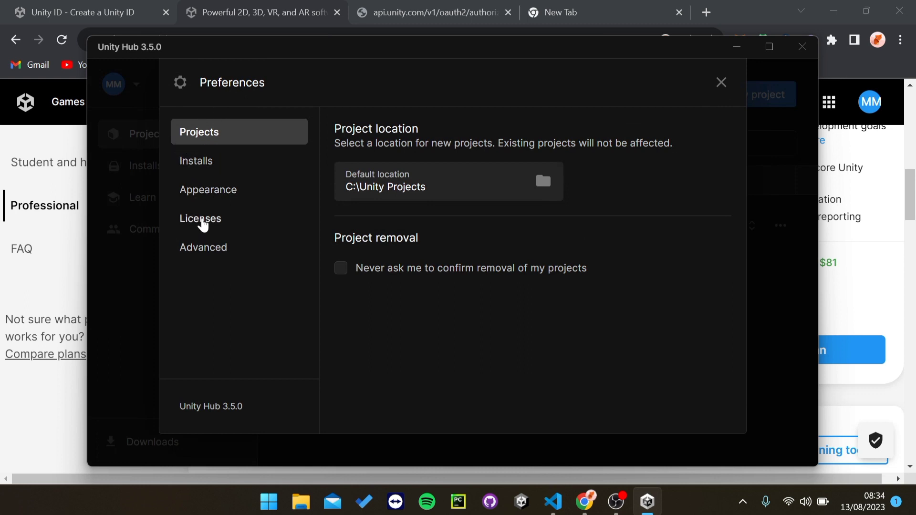
{"action": "left_click", "coordinate": [203, 221]}
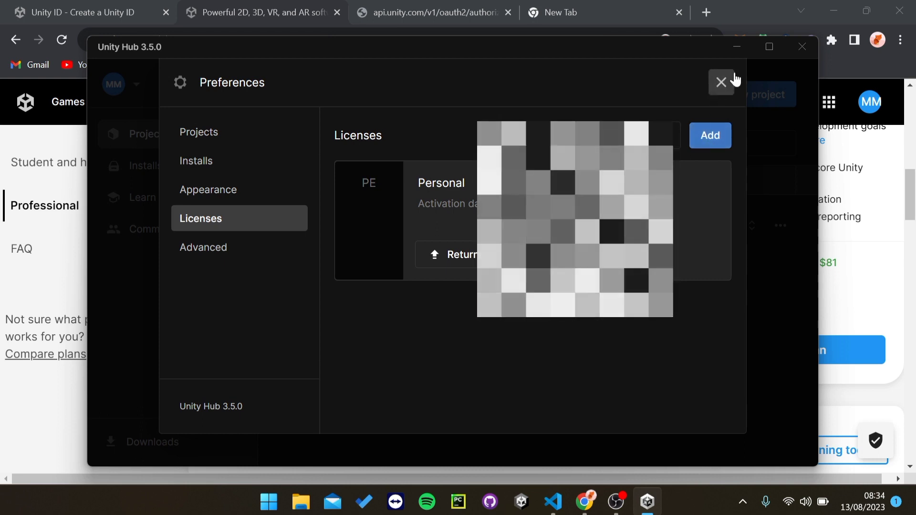
{"action": "left_click", "coordinate": [720, 84]}
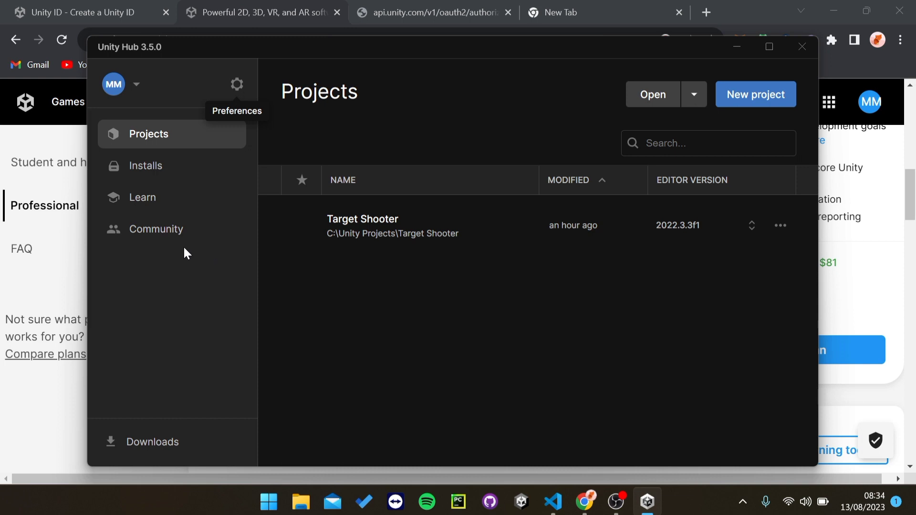
Step: Go to Installs and open the Install Unity Editor dialog
{"action": "left_click", "coordinate": [148, 171]}
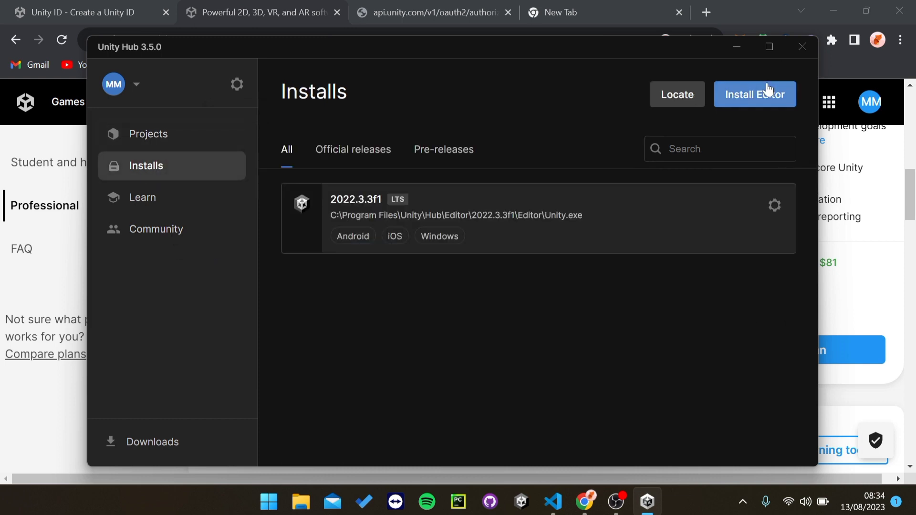
{"action": "left_click", "coordinate": [766, 96]}
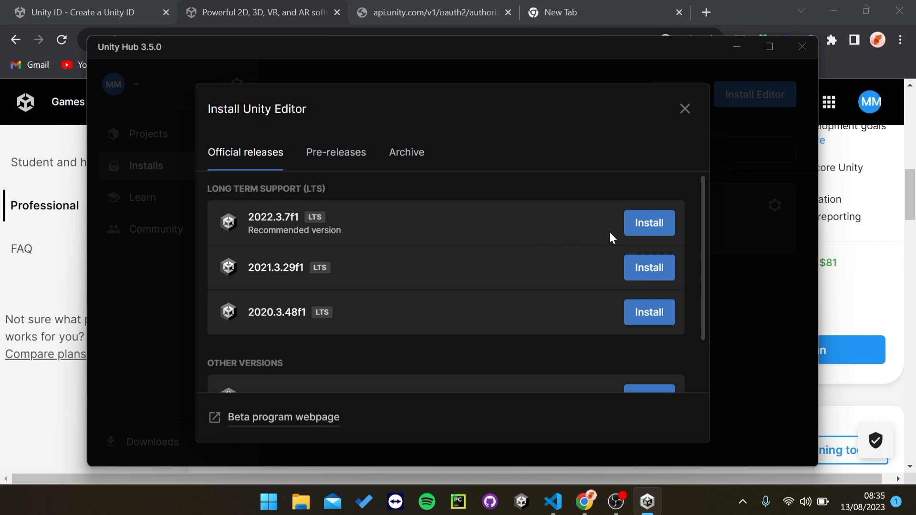
Step: Choose Install for 2022.3.7f1, clear Chrome's address bar, and return to the Hub's Add modules step
{"action": "left_click", "coordinate": [649, 224]}
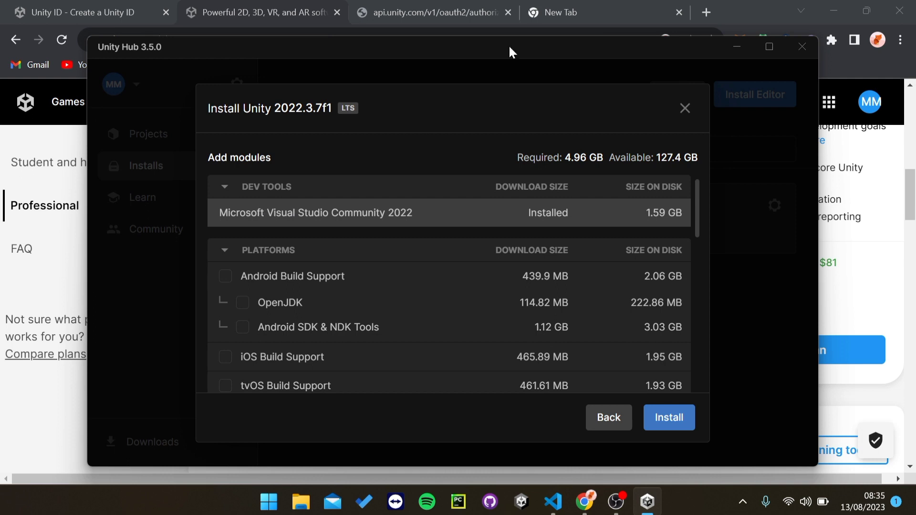
{"action": "left_click", "coordinate": [549, 12]}
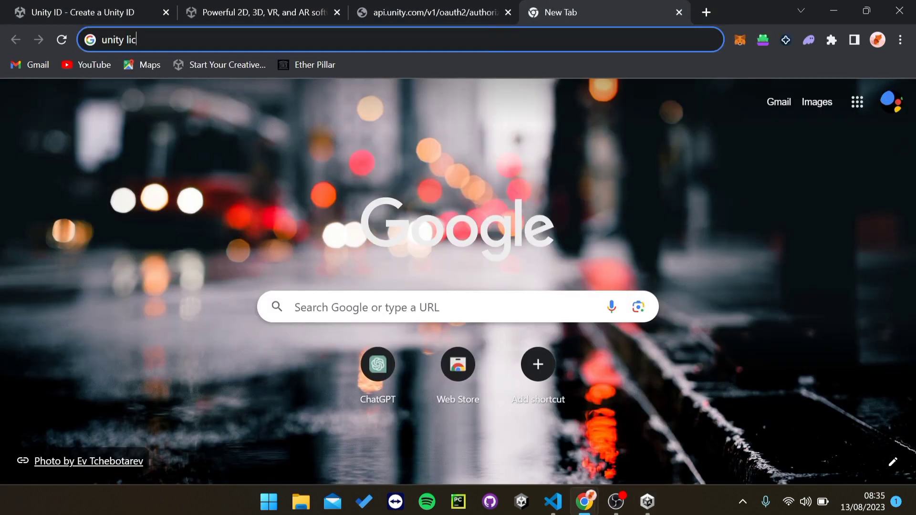
{"action": "key", "text": "BackSpace"}
{"action": "key", "text": "BackSpace"}
{"action": "key", "text": "BackSpace"}
{"action": "key", "text": "BackSpace"}
{"action": "key", "text": "BackSpace"}
{"action": "key", "text": "BackSpace"}
{"action": "key", "text": "BackSpace"}
{"action": "key", "text": "BackSpace"}
{"action": "key", "text": "BackSpace"}
{"action": "left_click", "coordinate": [647, 501]}
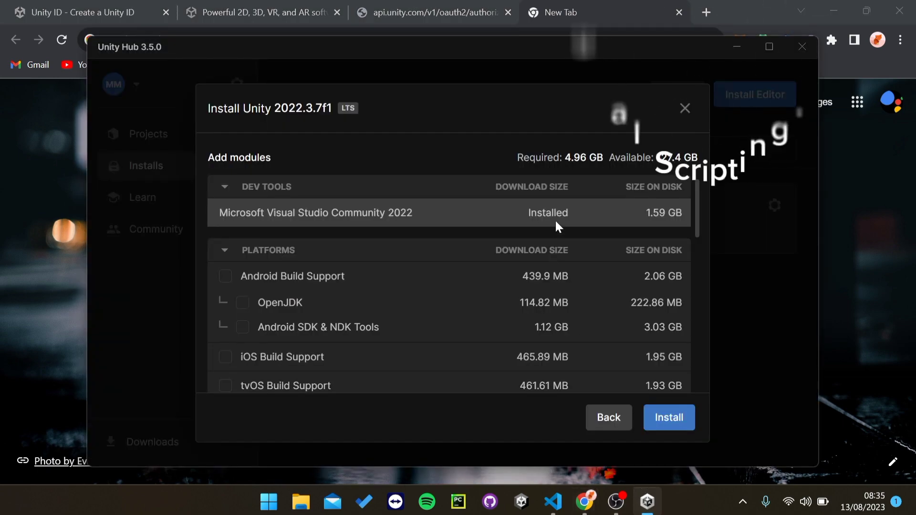
Step: Search Google for 'blueprint'
{"action": "left_click", "coordinate": [641, 5]}
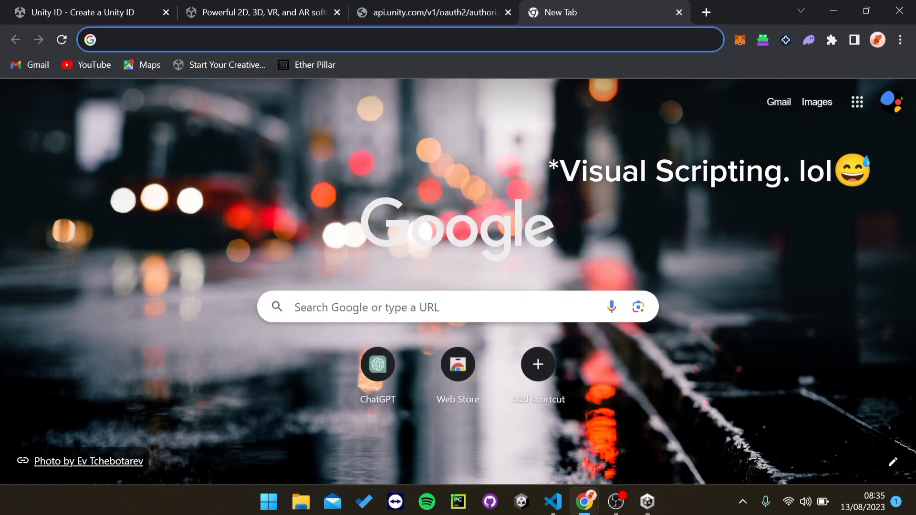
{"action": "type", "text": "blueprint"}
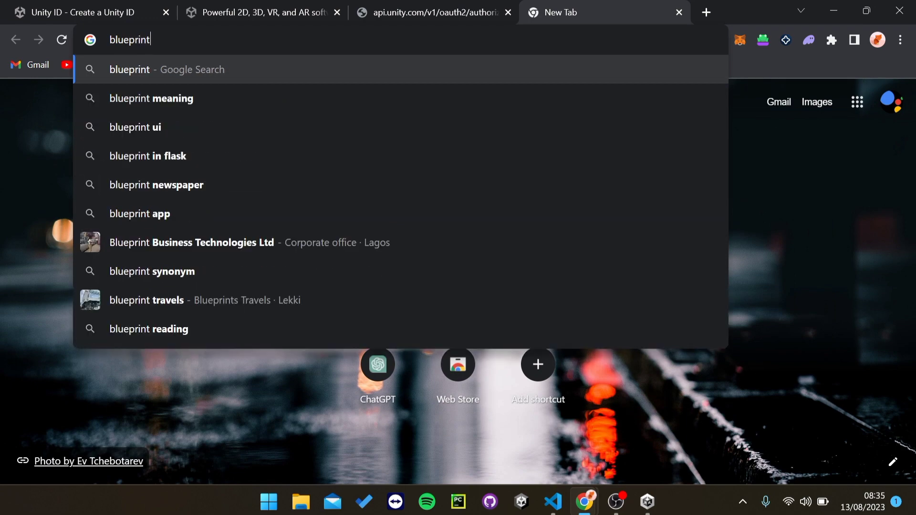
{"action": "key", "text": "Return"}
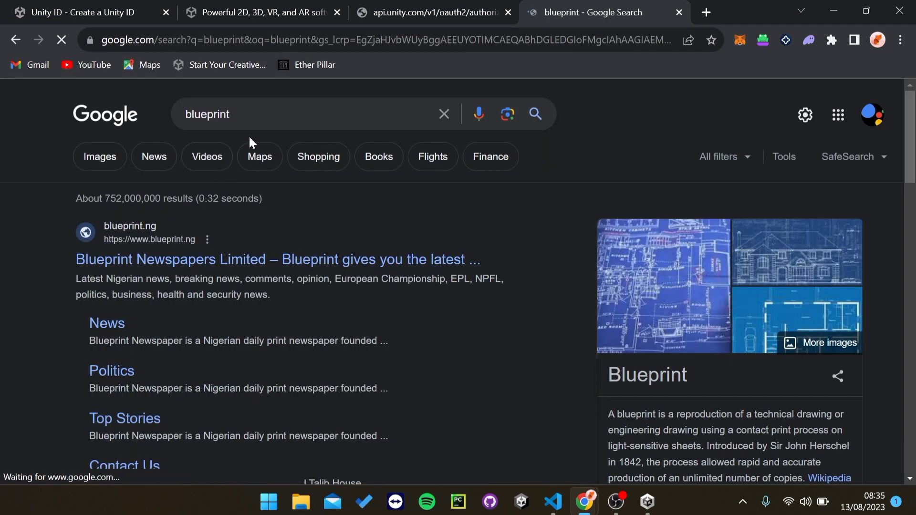
Step: Refine the query to 'blueprint program' and show its Images results
{"action": "left_click", "coordinate": [248, 117]}
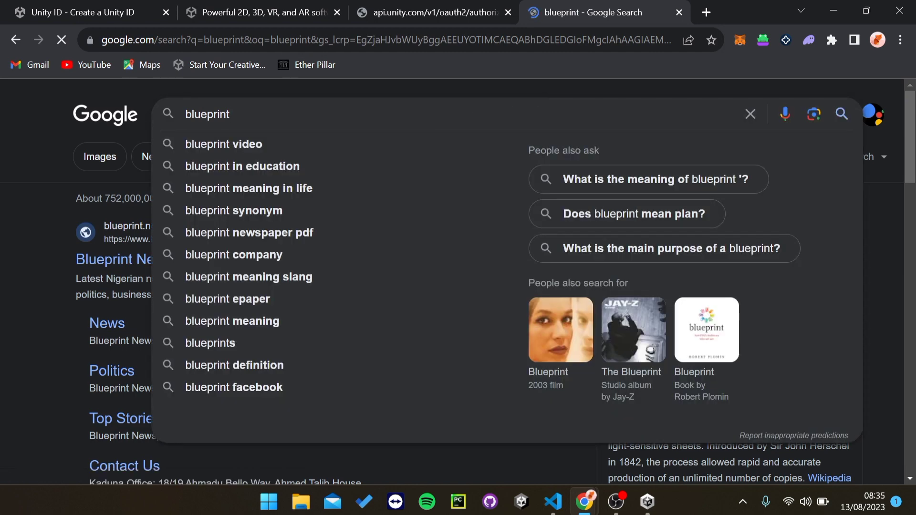
{"action": "type", "text": "prog"}
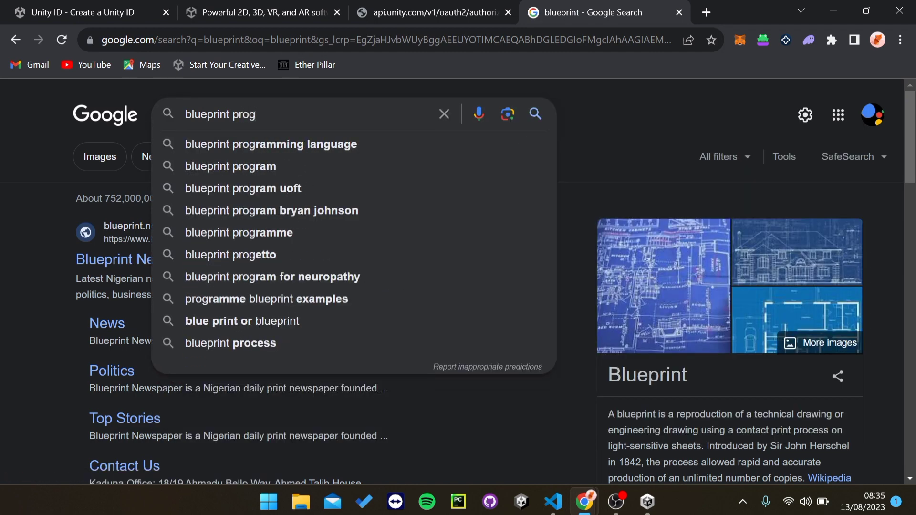
{"action": "left_click", "coordinate": [250, 166]}
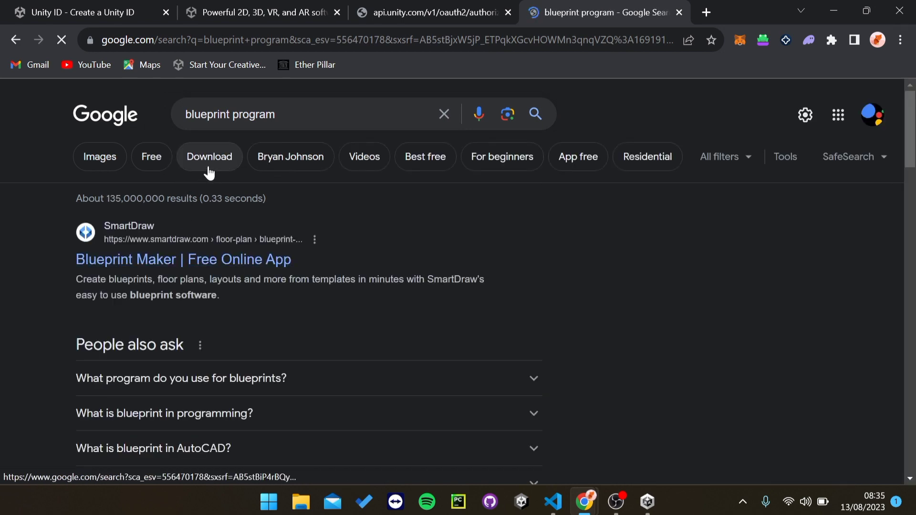
{"action": "left_click", "coordinate": [113, 164]}
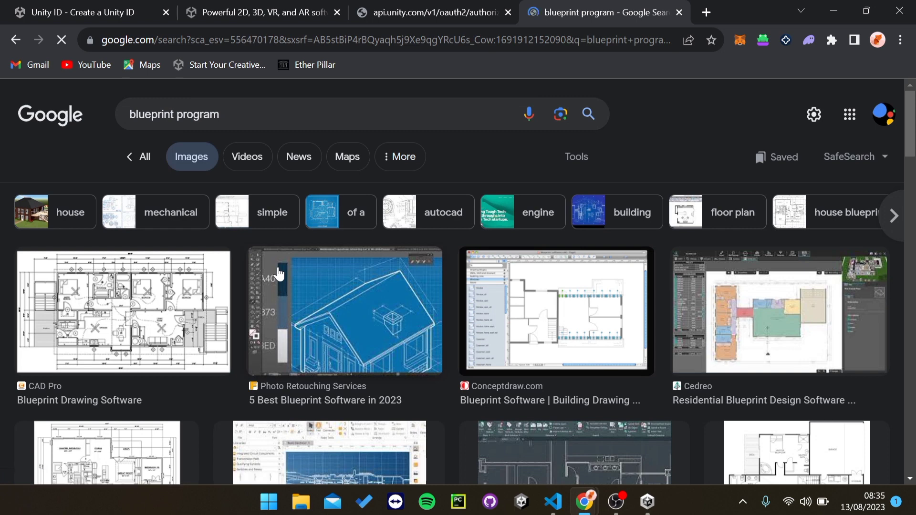
{"action": "left_click", "coordinate": [219, 115]}
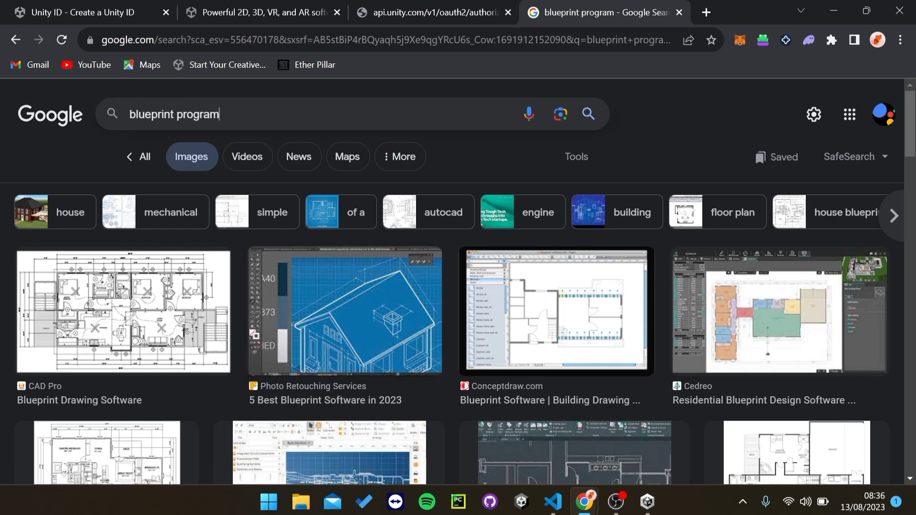
Step: Search Google for 'blueprint programming' and scroll through the results
{"action": "type", "text": "ming"}
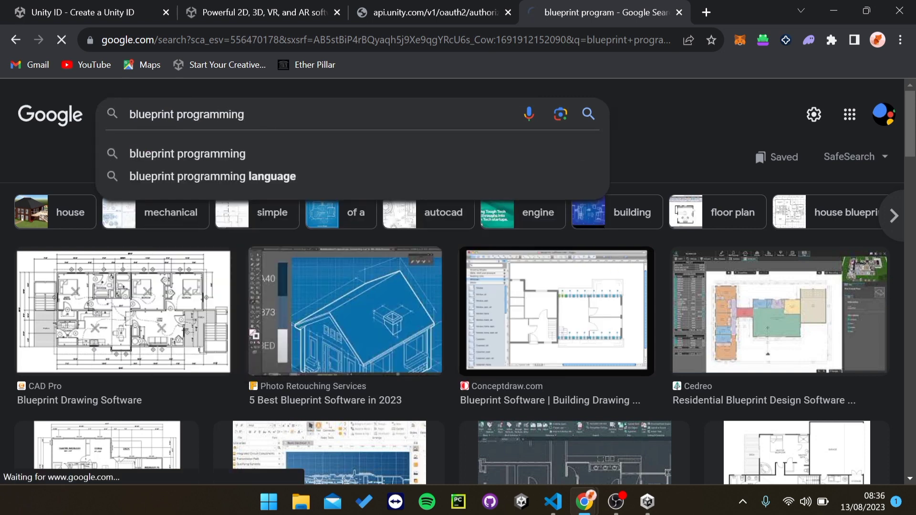
{"action": "key", "text": "Return"}
{"action": "scroll", "coordinate": [258, 256], "scroll_direction": "down", "scroll_amount": 5}
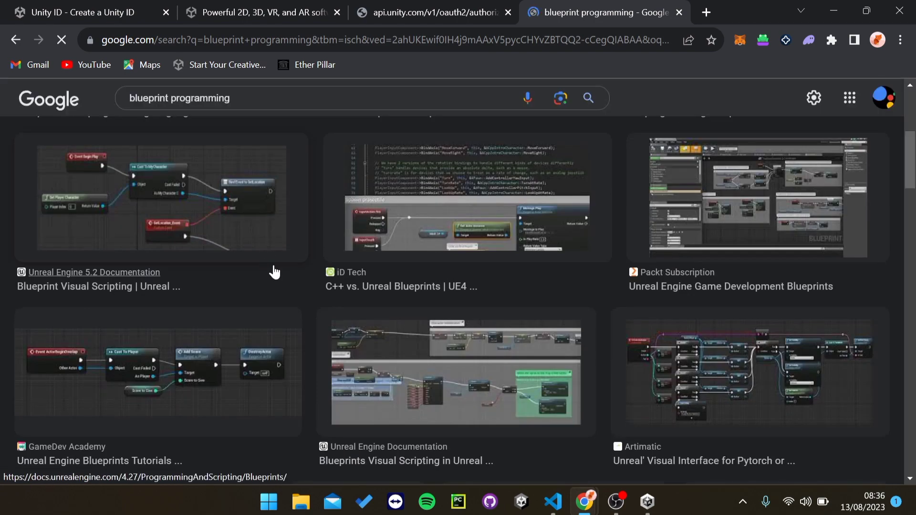
{"action": "scroll", "coordinate": [284, 256], "scroll_direction": "down", "scroll_amount": 3}
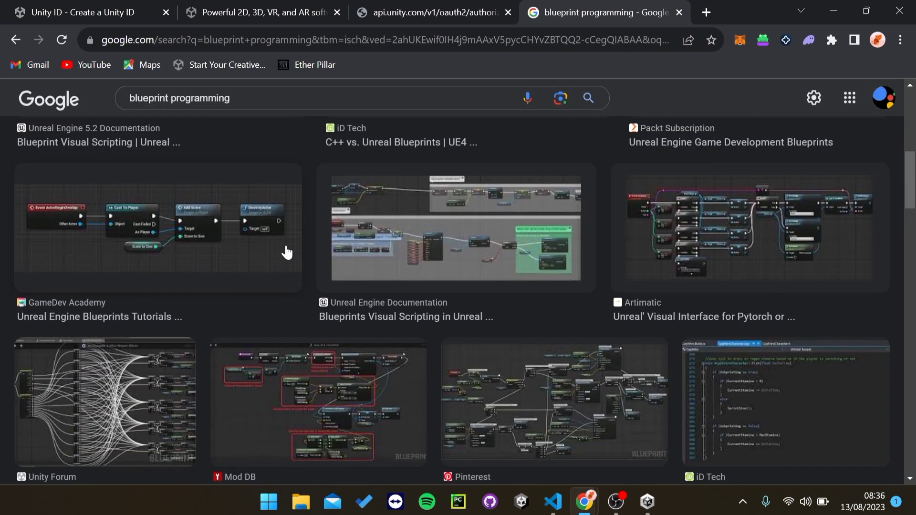
{"action": "scroll", "coordinate": [286, 268], "scroll_direction": "up", "scroll_amount": 3}
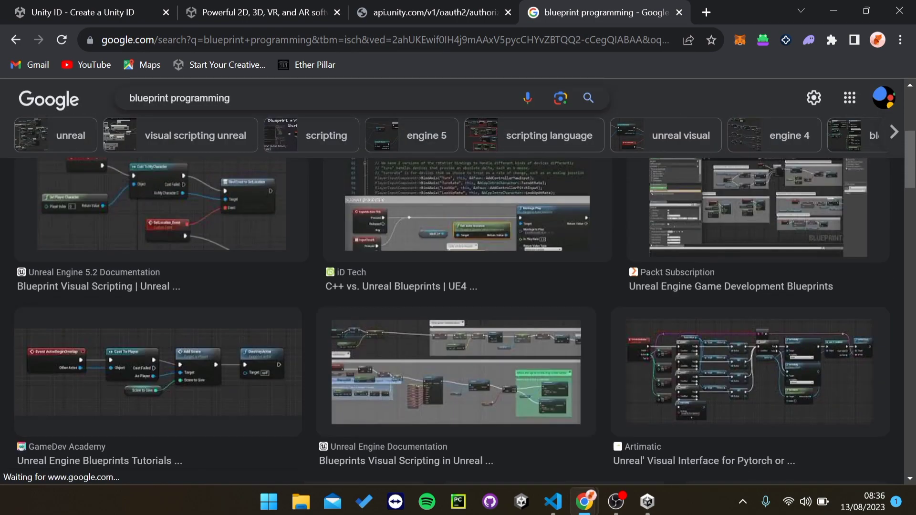
Step: Refine the search to 'blueprint programming in unity' and open the Unity Forum FlowCanvas thread in a new tab
{"action": "left_click", "coordinate": [173, 98]}
{"action": "type", "text": "in unity"}
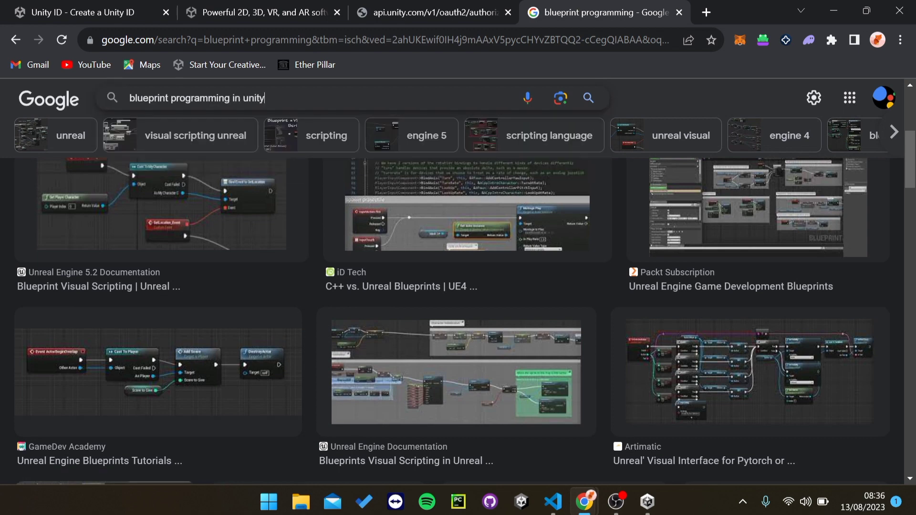
{"action": "key", "text": "Return"}
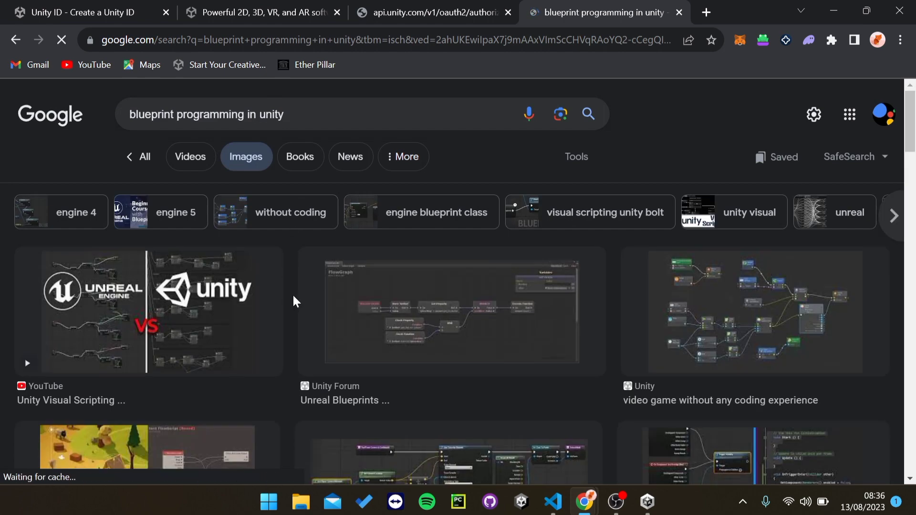
{"action": "scroll", "coordinate": [293, 294], "scroll_direction": "down", "scroll_amount": 3}
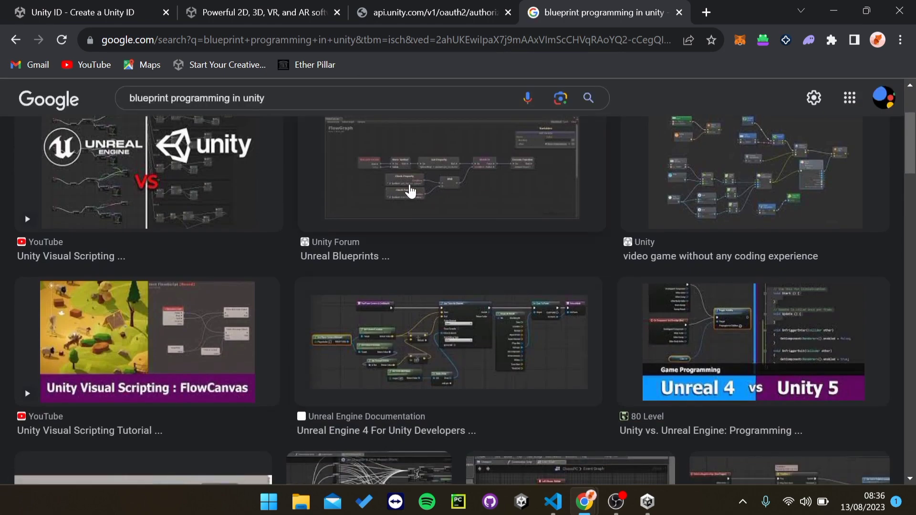
{"action": "left_click", "coordinate": [410, 191]}
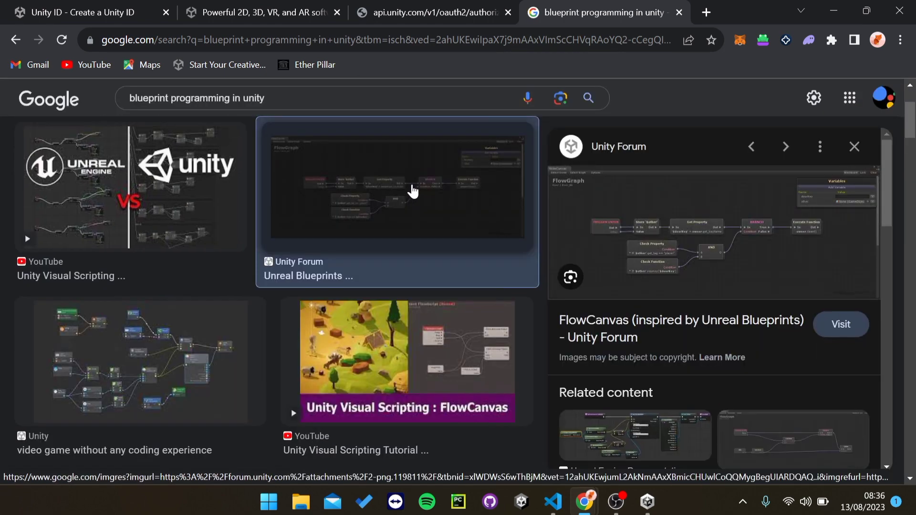
{"action": "left_click", "coordinate": [664, 219]}
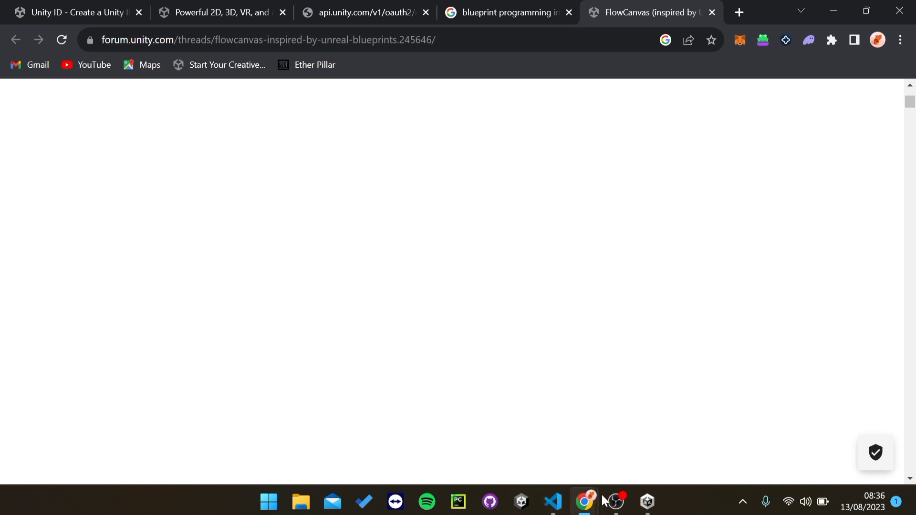
{"action": "left_click", "coordinate": [647, 501]}
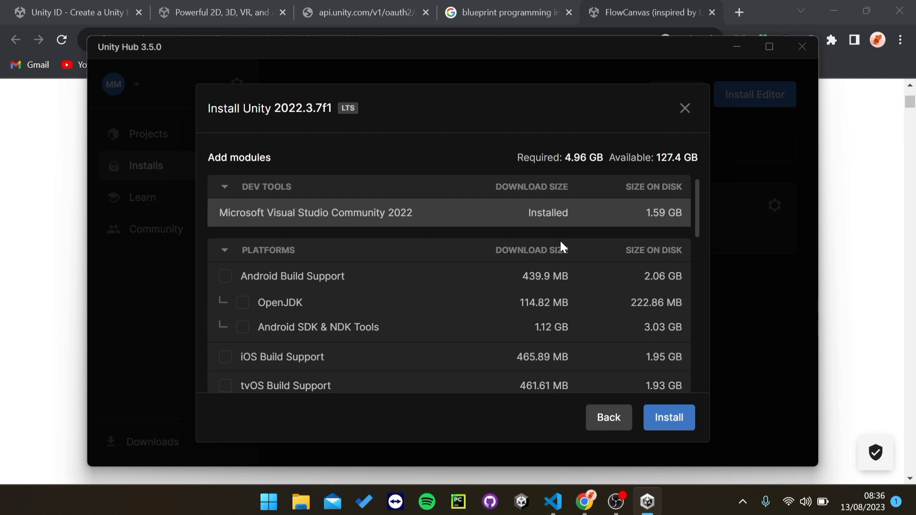
Step: Review Unity Hub's 2022.3.7f1 module list, with Visual Studio Community 2022 shown as installed
{"action": "scroll", "coordinate": [423, 251], "scroll_direction": "down", "scroll_amount": 2}
{"action": "scroll", "coordinate": [424, 254], "scroll_direction": "up", "scroll_amount": 2}
{"action": "mouse_move", "coordinate": [552, 501]}
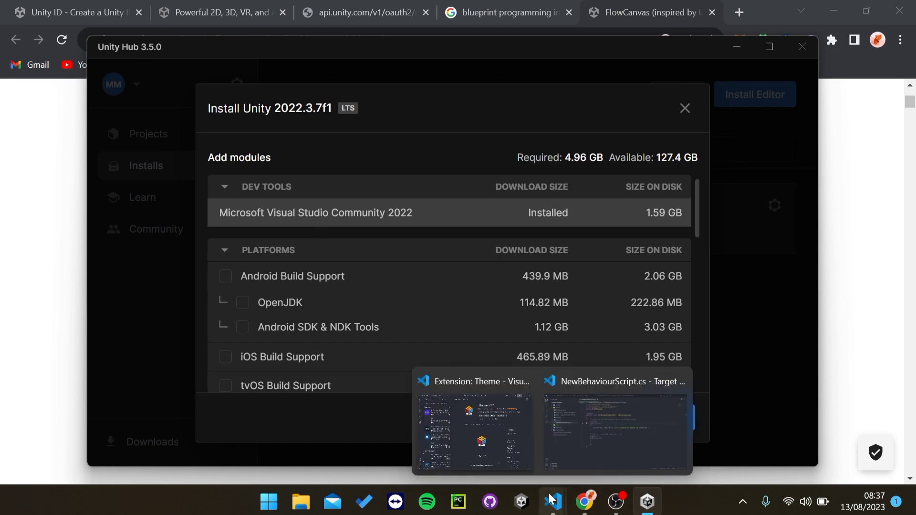
{"action": "mouse_move", "coordinate": [566, 468]}
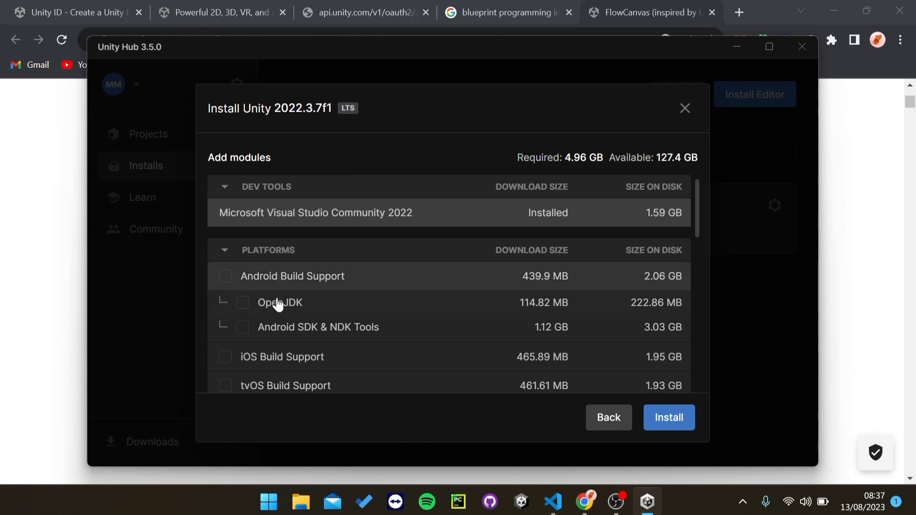
{"action": "scroll", "coordinate": [286, 298], "scroll_direction": "down", "scroll_amount": 4}
{"action": "scroll", "coordinate": [301, 286], "scroll_direction": "up", "scroll_amount": 3}
{"action": "scroll", "coordinate": [305, 303], "scroll_direction": "up", "scroll_amount": 1}
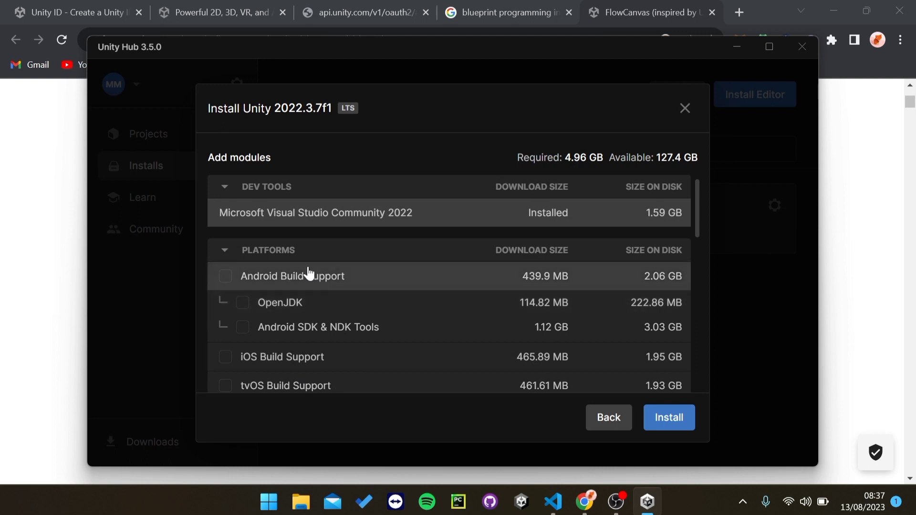
Step: Tick Android, iOS, tvOS, Linux (IL2CPP) and WebGL Build Support modules for 2022.3.7f1
{"action": "left_click", "coordinate": [226, 278]}
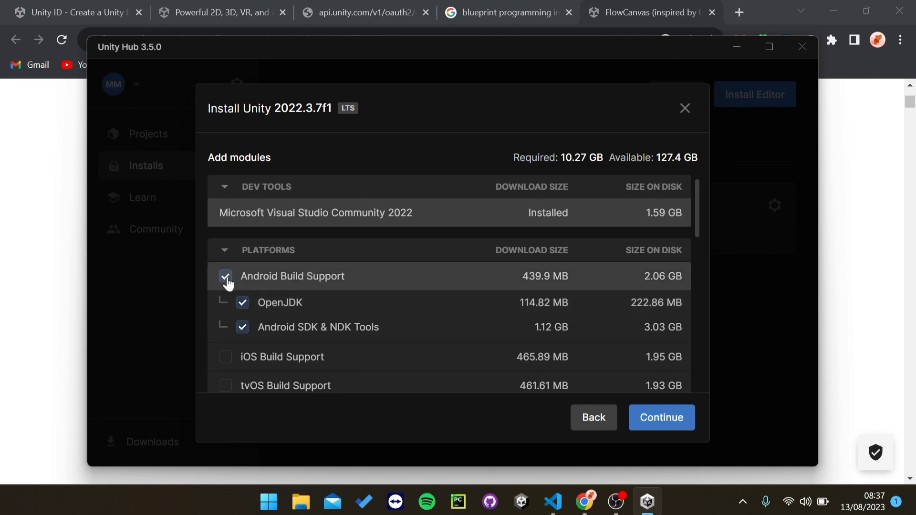
{"action": "scroll", "coordinate": [309, 298], "scroll_direction": "down", "scroll_amount": 5}
{"action": "scroll", "coordinate": [307, 302], "scroll_direction": "up", "scroll_amount": 3}
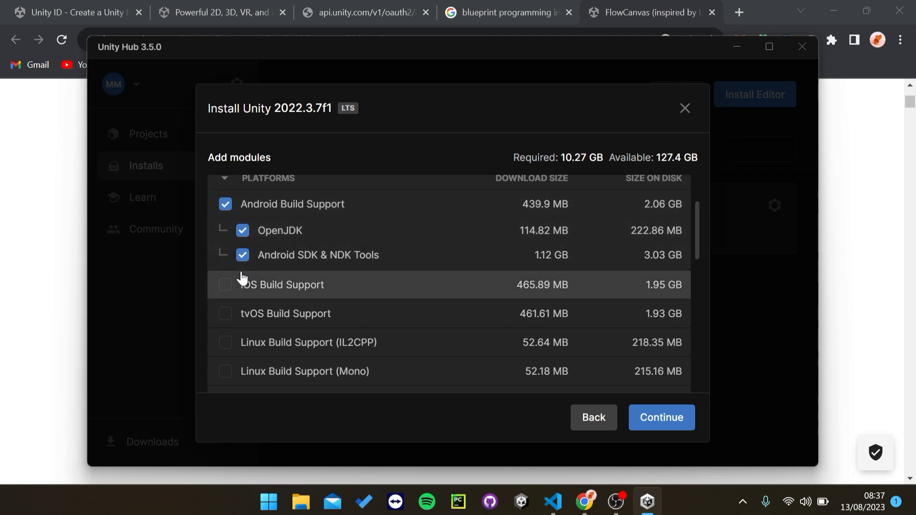
{"action": "left_click", "coordinate": [225, 286]}
{"action": "left_click", "coordinate": [225, 316]}
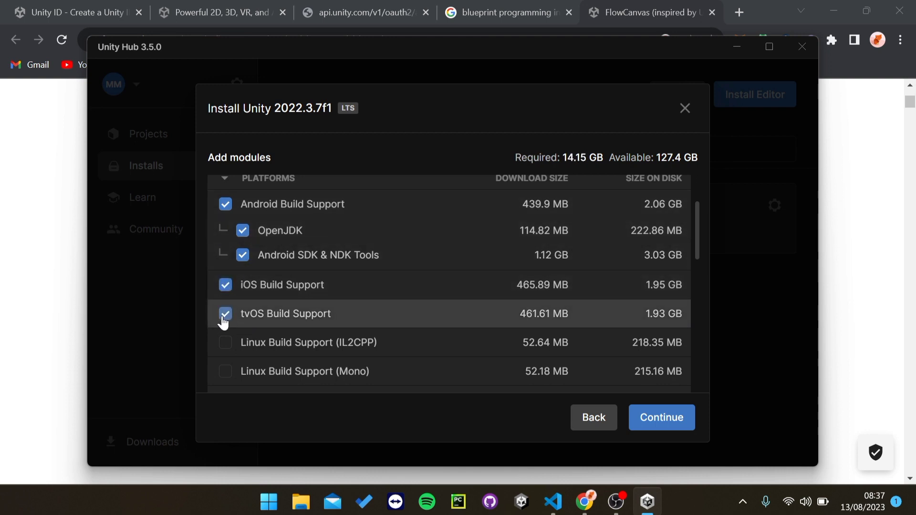
{"action": "left_click", "coordinate": [226, 344]}
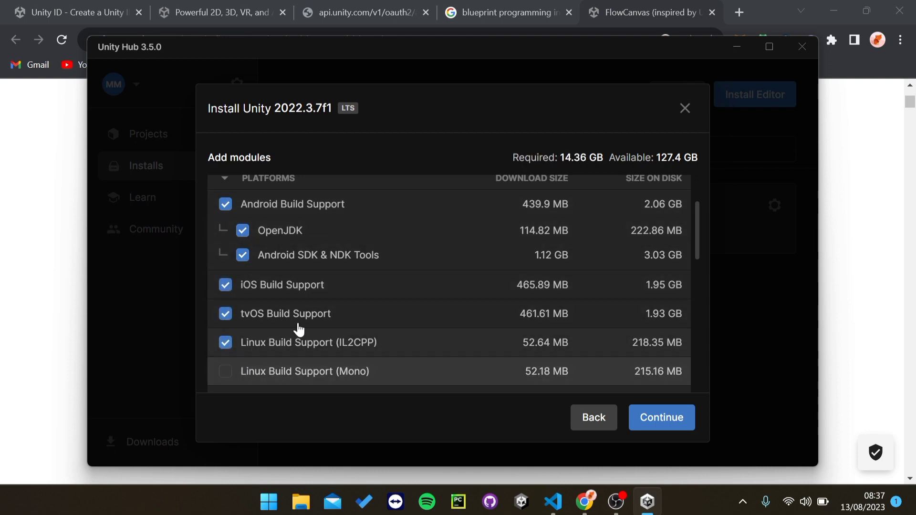
{"action": "scroll", "coordinate": [300, 334], "scroll_direction": "down", "scroll_amount": 5}
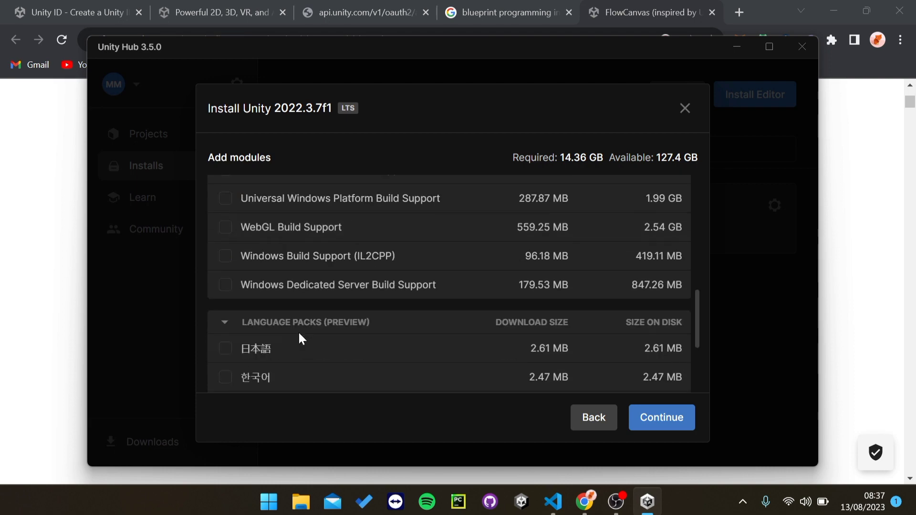
{"action": "left_click", "coordinate": [223, 231]}
Step: Toggle the Documentation module on and back off, then return to the editor versions list
{"action": "scroll", "coordinate": [337, 301], "scroll_direction": "up", "scroll_amount": 5}
{"action": "scroll", "coordinate": [342, 297], "scroll_direction": "down", "scroll_amount": 7}
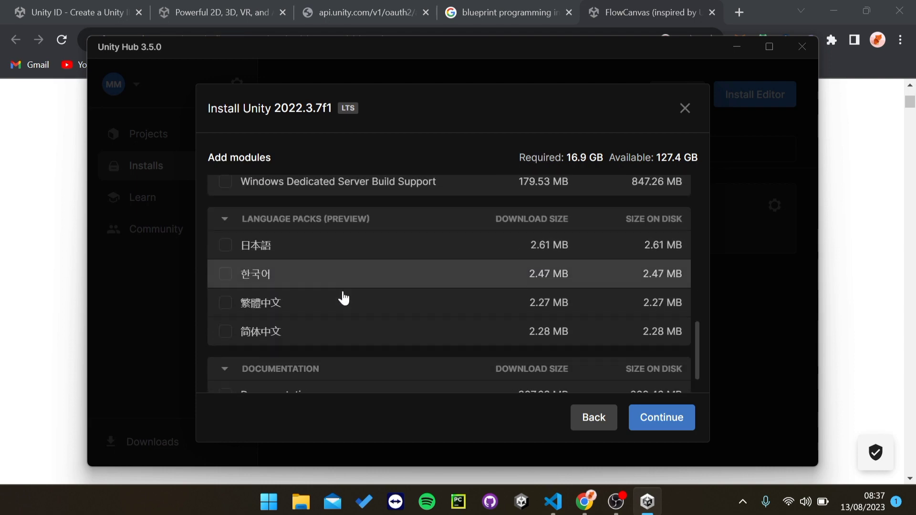
{"action": "scroll", "coordinate": [348, 293], "scroll_direction": "up", "scroll_amount": 10}
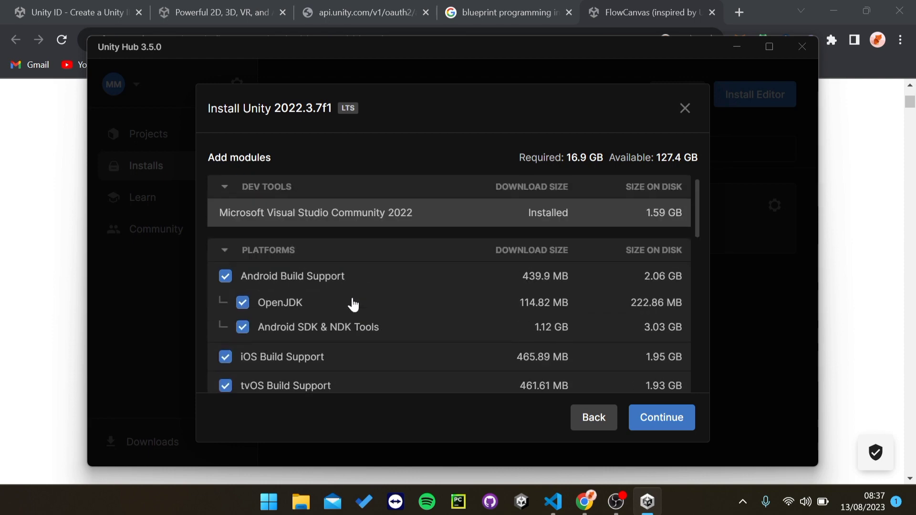
{"action": "scroll", "coordinate": [353, 303], "scroll_direction": "down", "scroll_amount": 10}
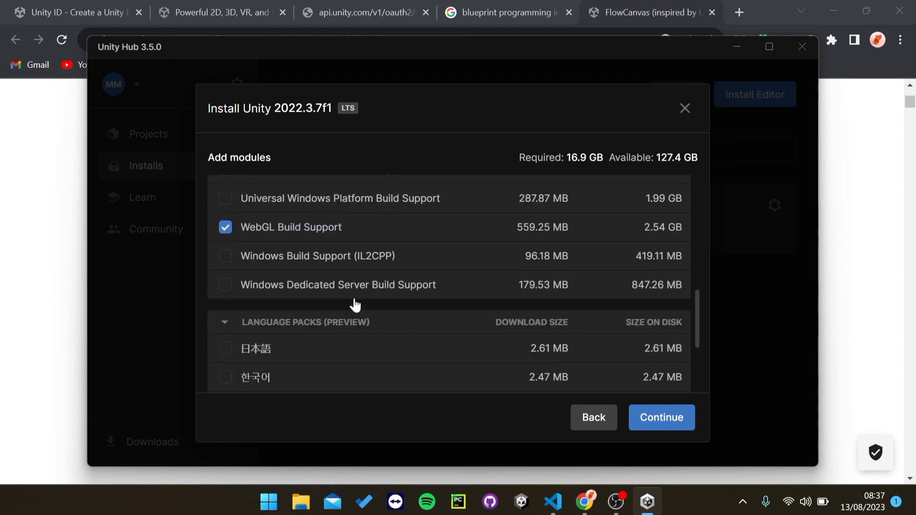
{"action": "left_click", "coordinate": [230, 370]}
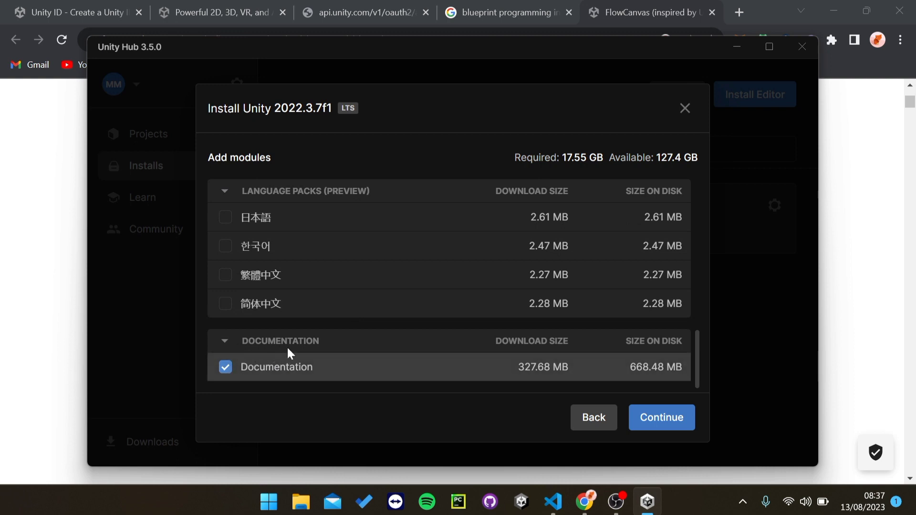
{"action": "scroll", "coordinate": [317, 303], "scroll_direction": "up", "scroll_amount": 3}
{"action": "scroll", "coordinate": [346, 272], "scroll_direction": "down", "scroll_amount": 3}
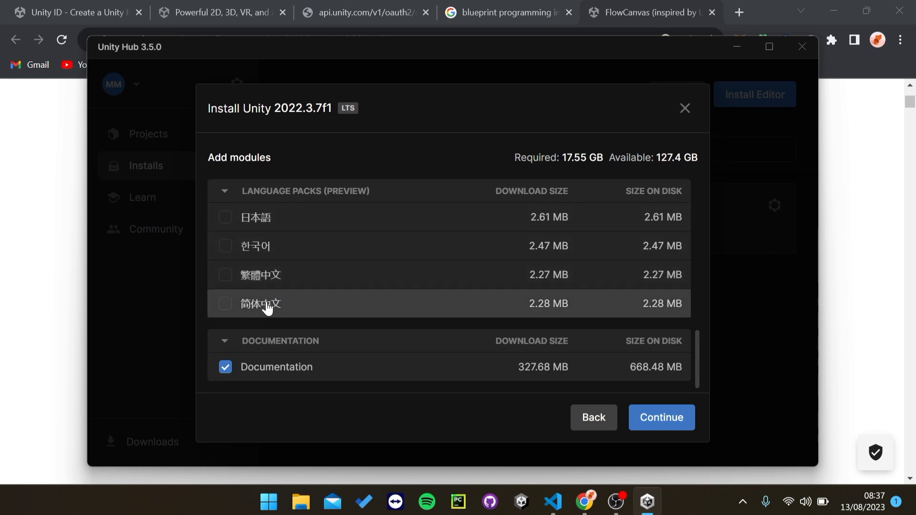
{"action": "scroll", "coordinate": [241, 311], "scroll_direction": "up", "scroll_amount": 3}
{"action": "scroll", "coordinate": [242, 353], "scroll_direction": "down", "scroll_amount": 3}
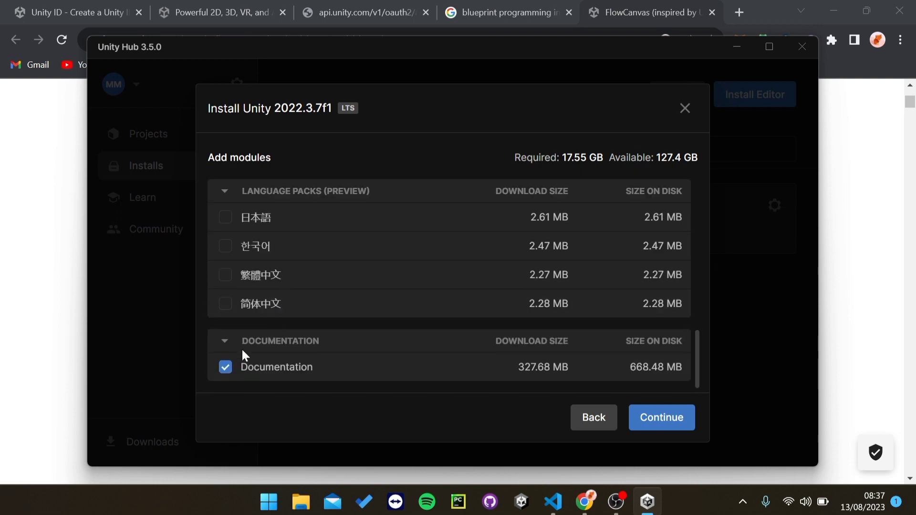
{"action": "left_click", "coordinate": [223, 369]}
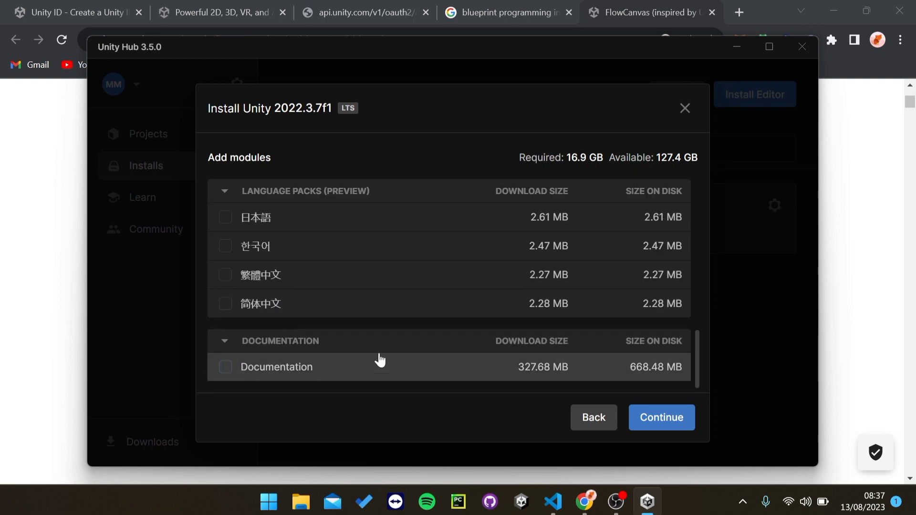
{"action": "scroll", "coordinate": [377, 353], "scroll_direction": "up", "scroll_amount": 5}
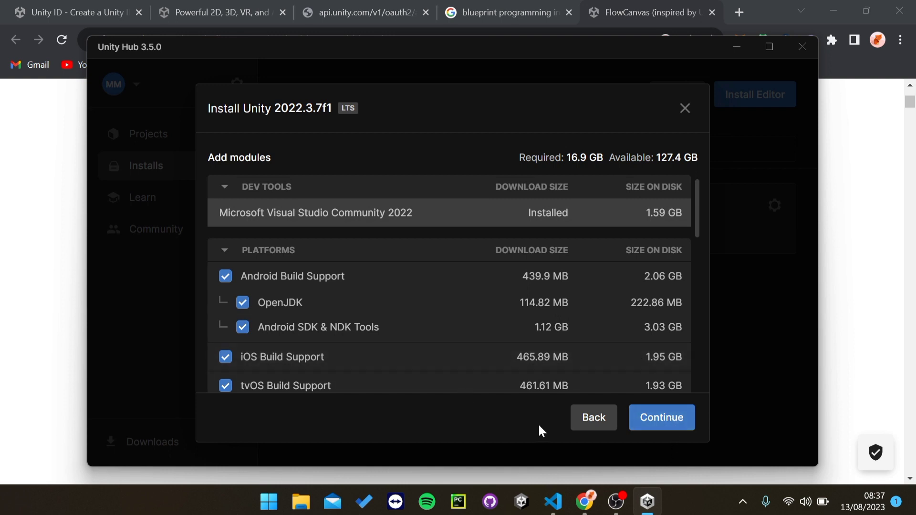
{"action": "left_click", "coordinate": [592, 418]}
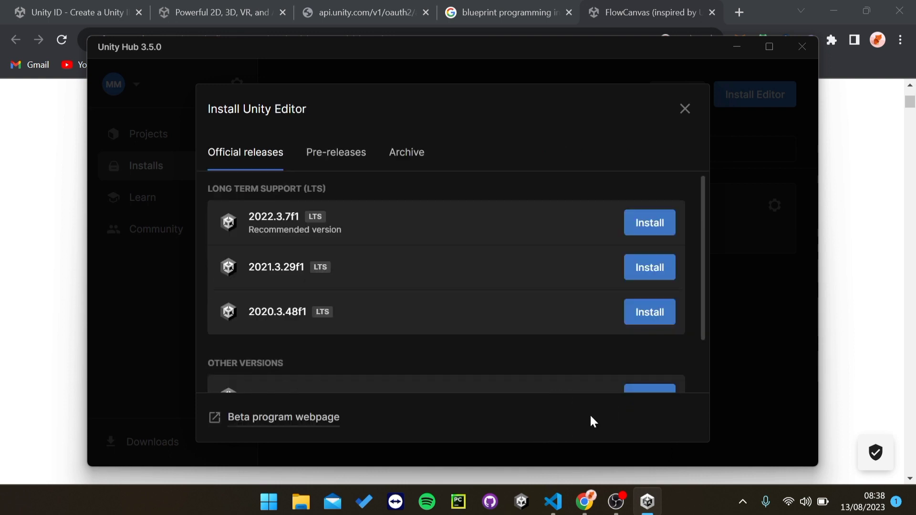
Step: Close the Install Unity Editor dialog, check the Installs page, and return to Projects
{"action": "left_click", "coordinate": [687, 106]}
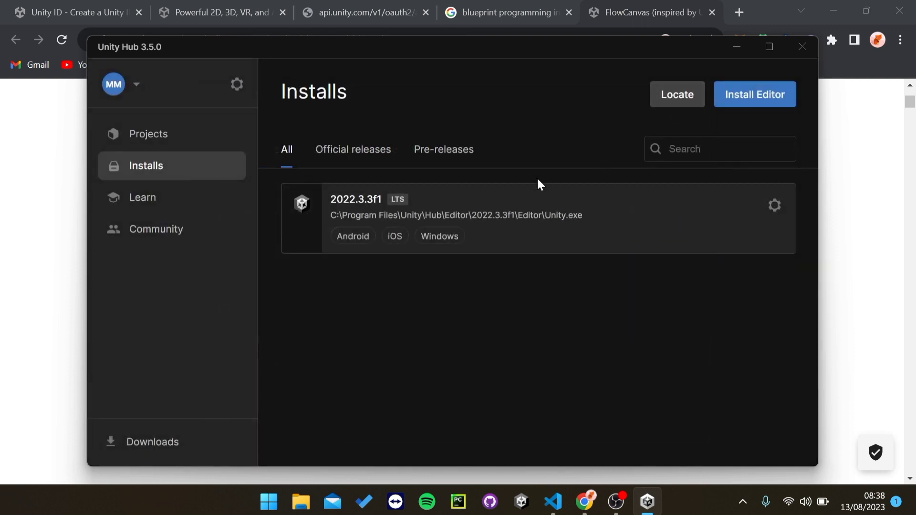
{"action": "left_click", "coordinate": [141, 135]}
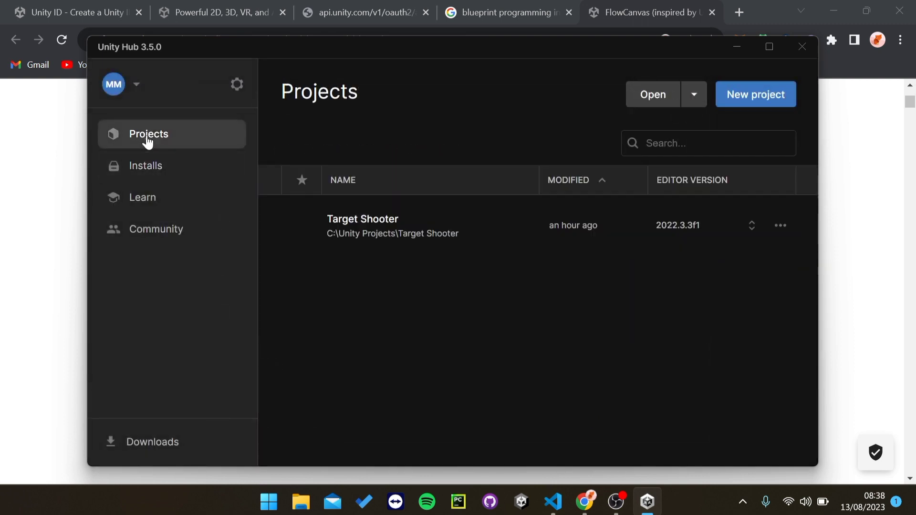
{"action": "left_click", "coordinate": [165, 176]}
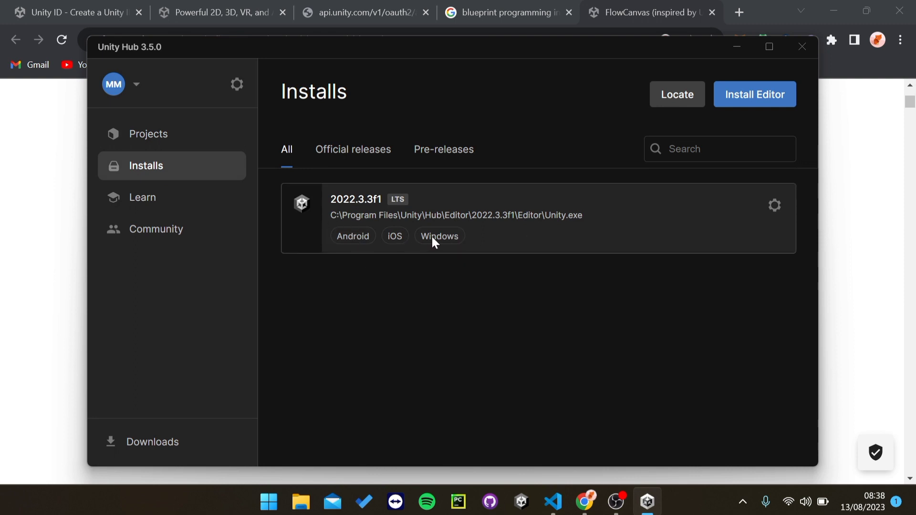
{"action": "left_click", "coordinate": [184, 137]}
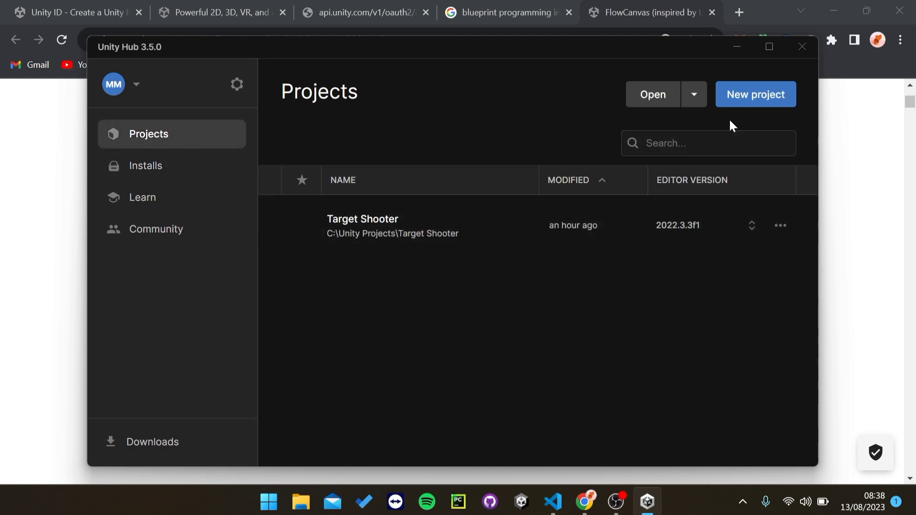
Step: Start a new project and browse the 2D Core, 3D Core and 2D (URP) templates
{"action": "left_click", "coordinate": [737, 103]}
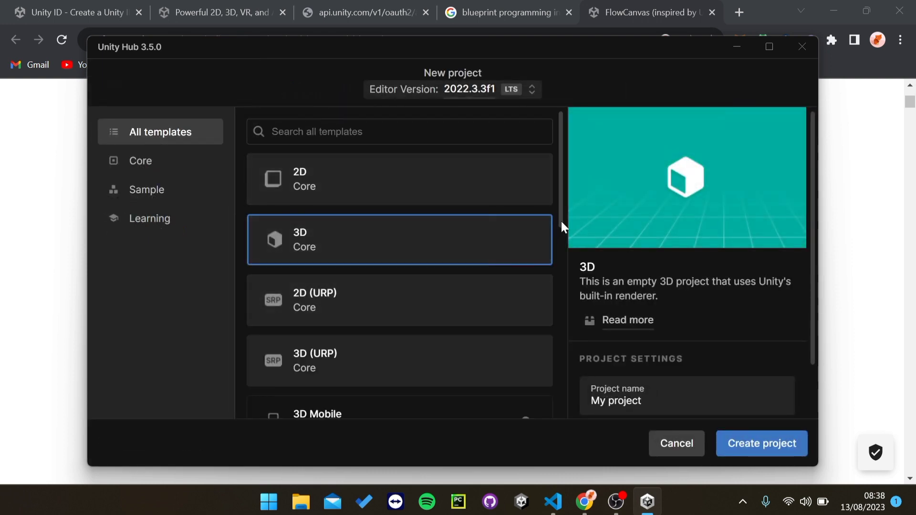
{"action": "left_click_drag", "start_coordinate": [561, 221], "coordinate": [528, 225]}
{"action": "left_click", "coordinate": [371, 183]}
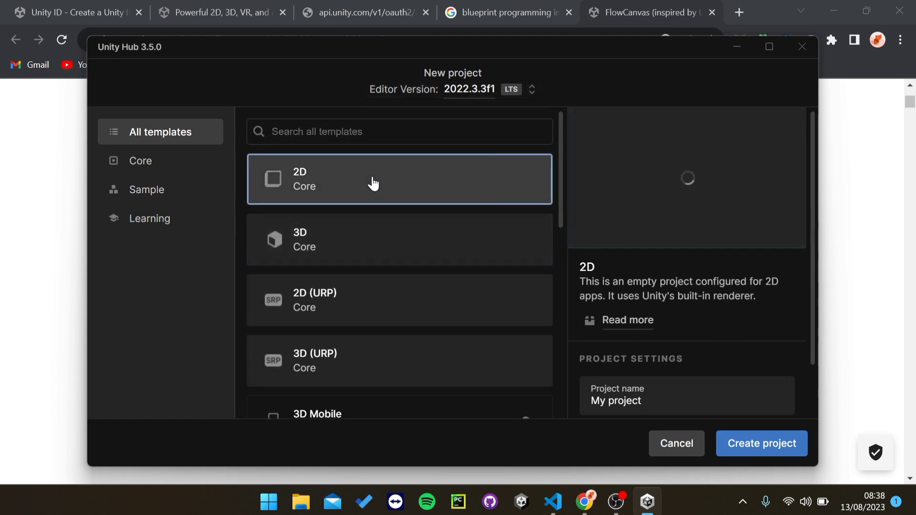
{"action": "left_click", "coordinate": [359, 235]}
{"action": "left_click", "coordinate": [359, 300]}
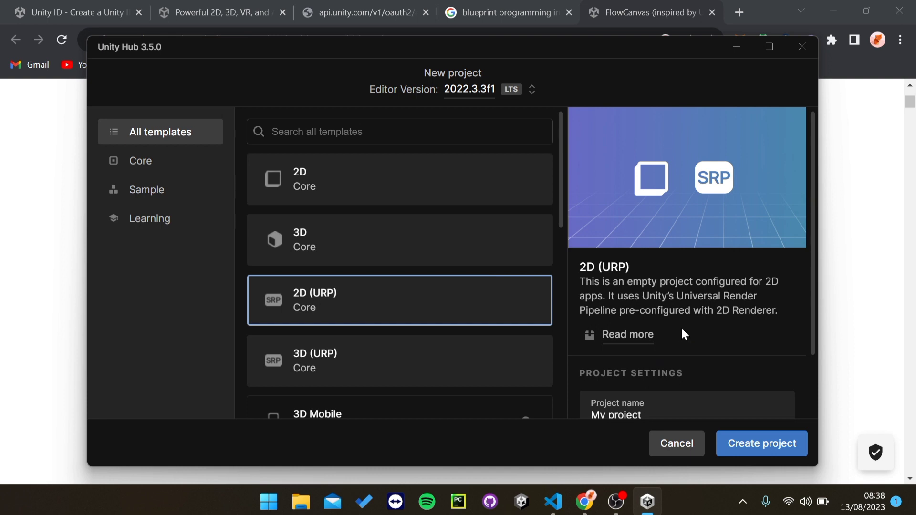
{"action": "scroll", "coordinate": [399, 300], "scroll_direction": "down", "scroll_amount": 7}
{"action": "scroll", "coordinate": [415, 313], "scroll_direction": "up", "scroll_amount": 4}
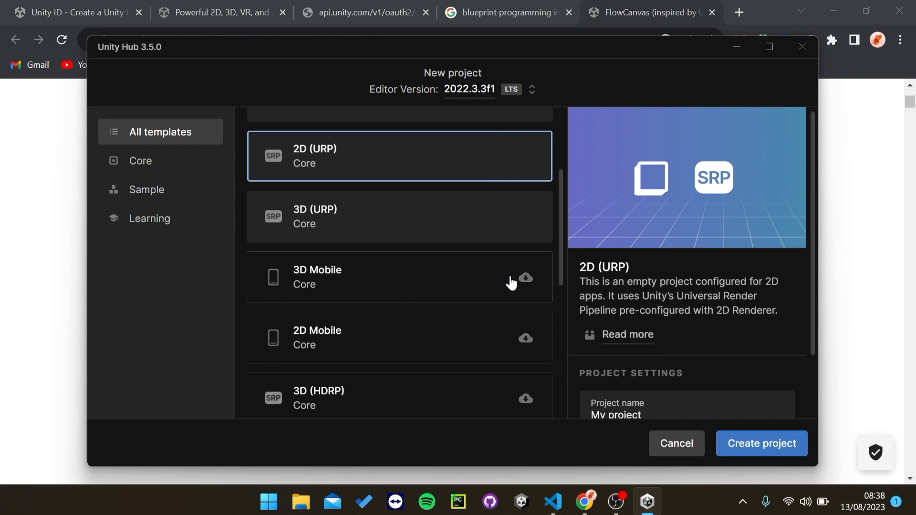
Step: Preview the 3D (URP) and 3D Mobile templates, pick 3D (Core), then cancel the new project
{"action": "left_click", "coordinate": [393, 207]}
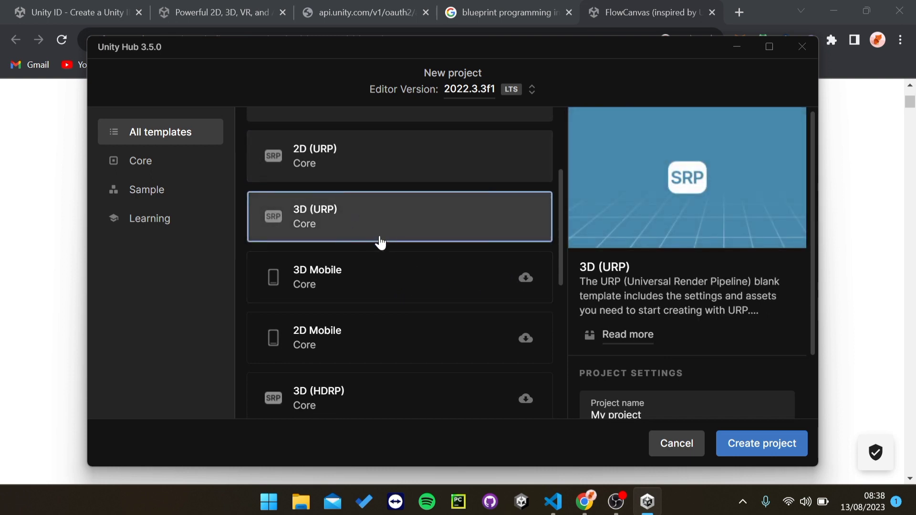
{"action": "left_click", "coordinate": [328, 288]}
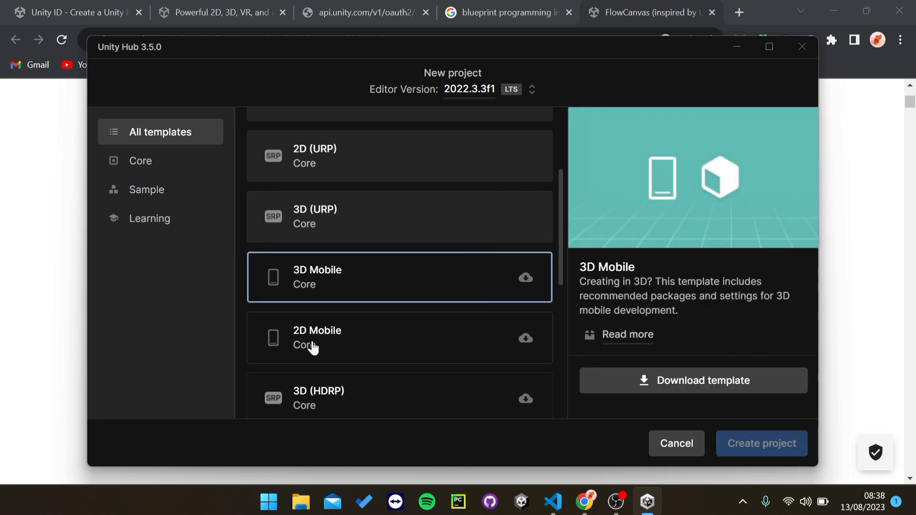
{"action": "scroll", "coordinate": [466, 252], "scroll_direction": "down", "scroll_amount": 5}
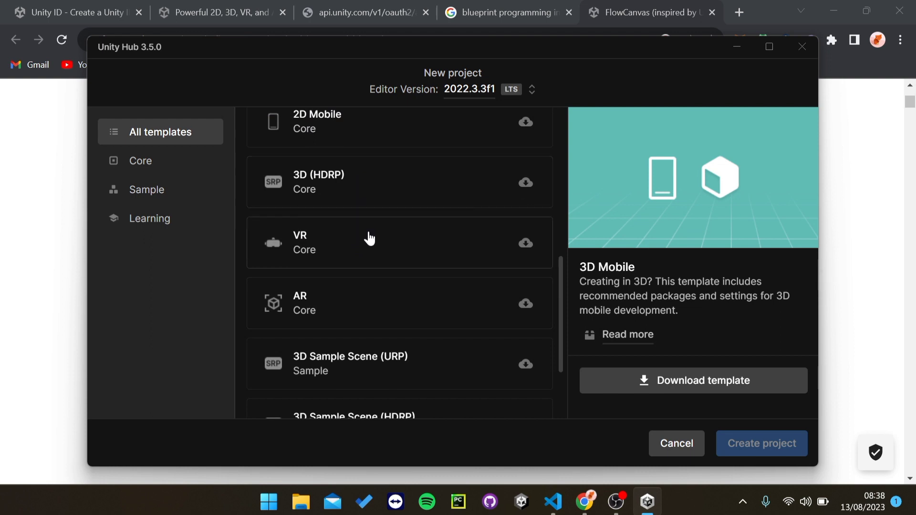
{"action": "scroll", "coordinate": [439, 264], "scroll_direction": "down", "scroll_amount": 2}
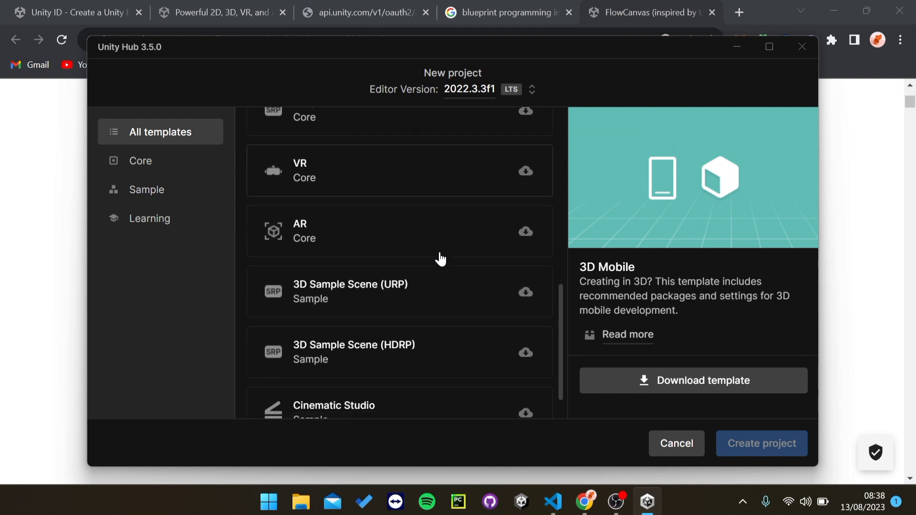
{"action": "scroll", "coordinate": [439, 267], "scroll_direction": "up", "scroll_amount": 7}
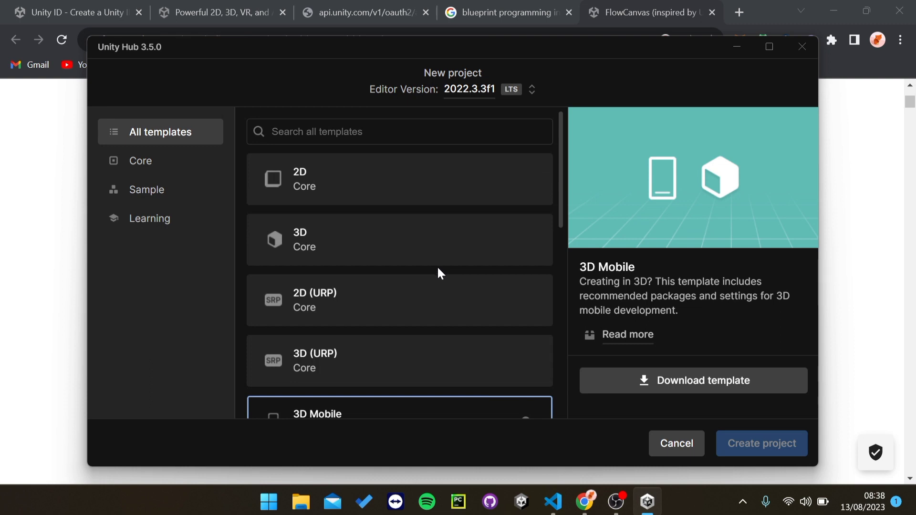
{"action": "left_click", "coordinate": [388, 235]}
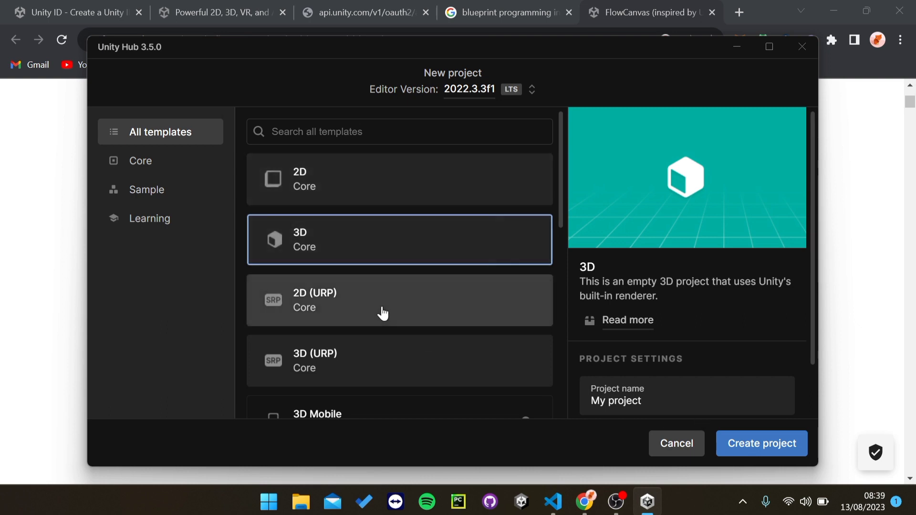
{"action": "scroll", "coordinate": [689, 373], "scroll_direction": "down", "scroll_amount": 2}
{"action": "left_click", "coordinate": [664, 341]}
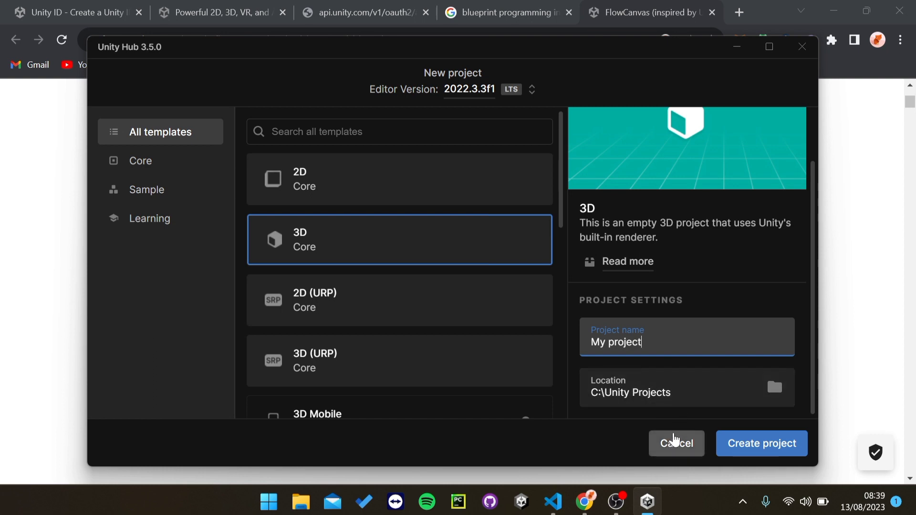
{"action": "left_click", "coordinate": [675, 441]}
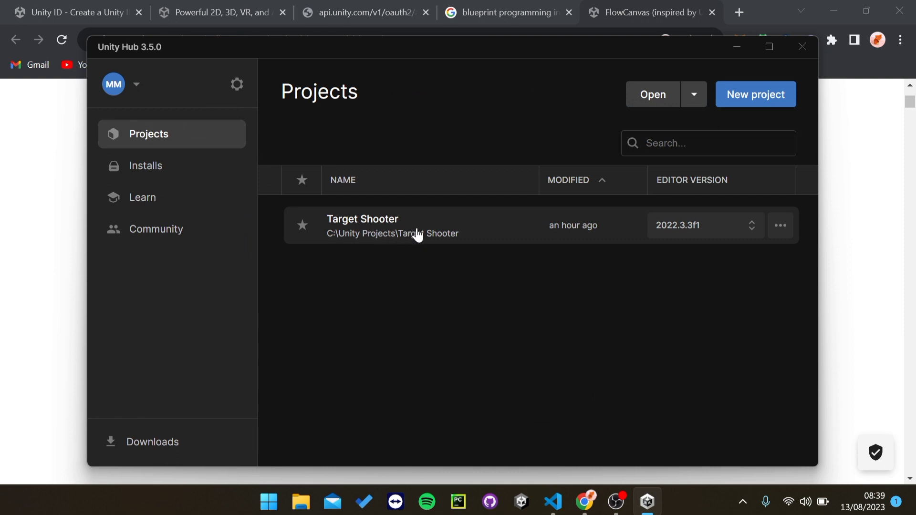
Step: Open the Target Shooter project from the Unity Hub Projects list
{"action": "left_click", "coordinate": [429, 222]}
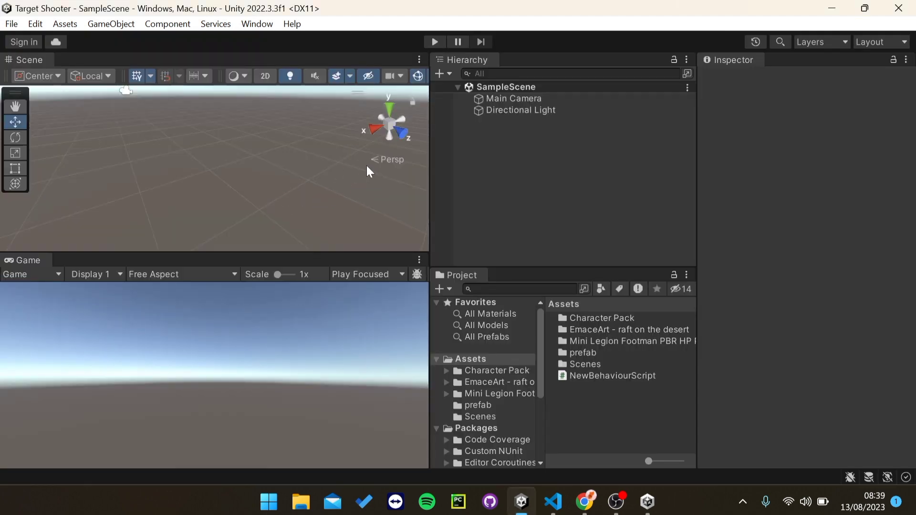
{"action": "right_click_drag", "start_coordinate": [200, 162], "coordinate": [231, 176]}
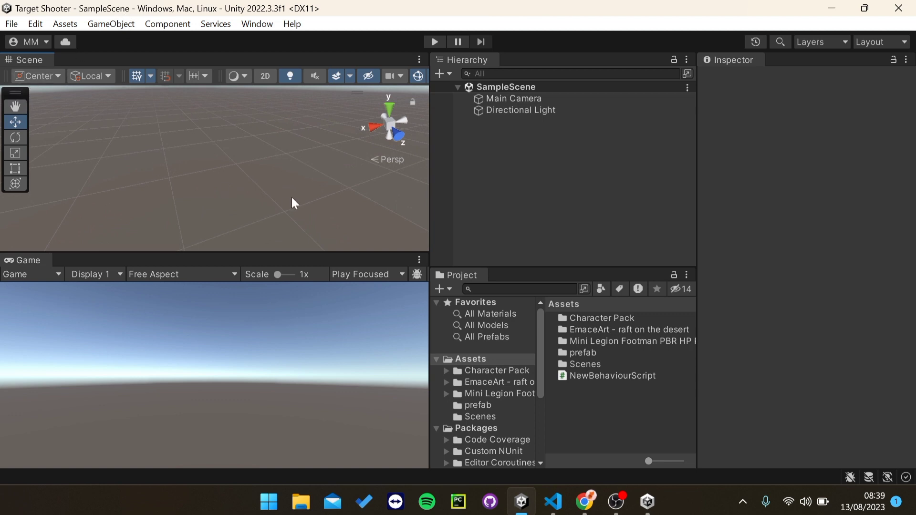
{"action": "right_click_drag", "start_coordinate": [287, 189], "coordinate": [257, 139]}
{"action": "right_click_drag", "start_coordinate": [134, 150], "coordinate": [228, 189]}
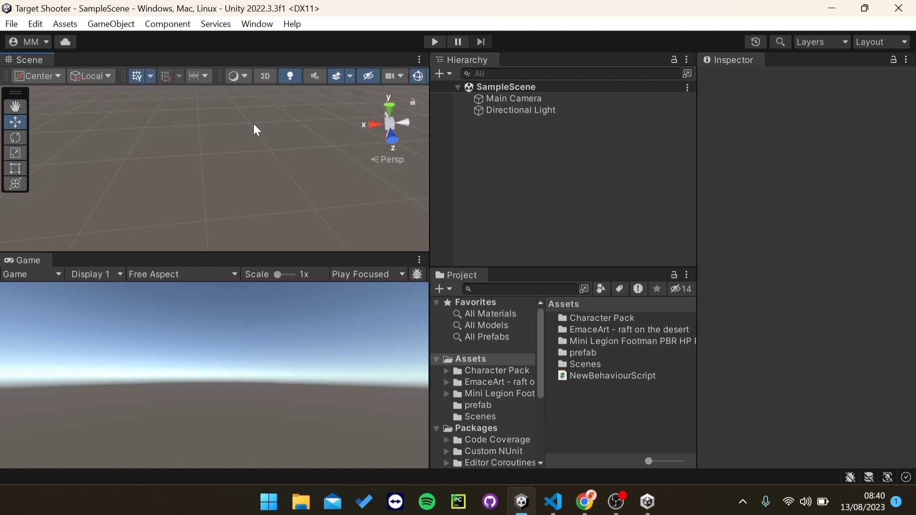
{"action": "right_click_drag", "start_coordinate": [229, 153], "coordinate": [225, 138]}
{"action": "right_click_drag", "start_coordinate": [269, 164], "coordinate": [216, 141]}
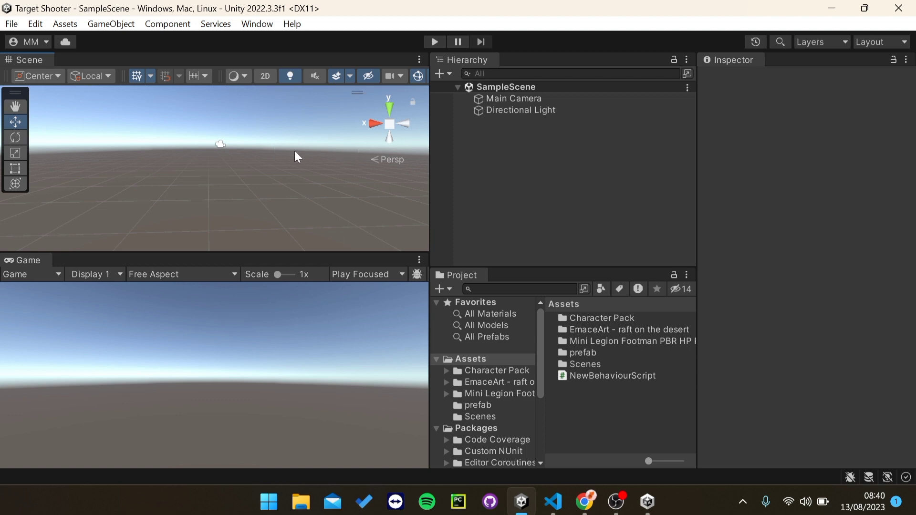
{"action": "right_click_drag", "start_coordinate": [228, 167], "coordinate": [199, 179]}
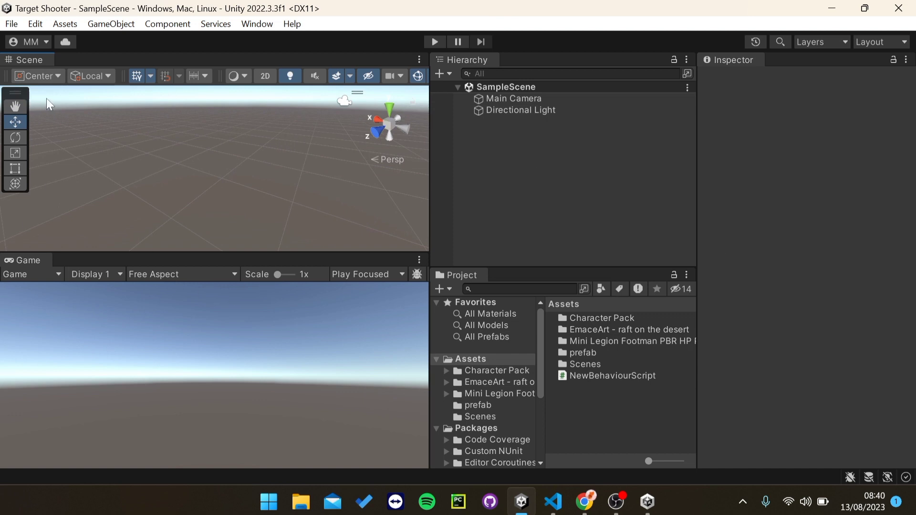
{"action": "right_click_drag", "start_coordinate": [294, 149], "coordinate": [192, 160]}
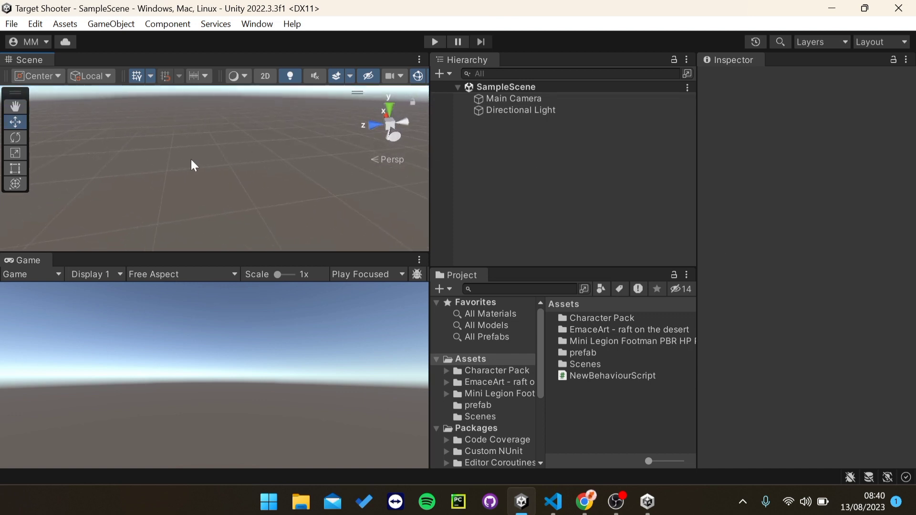
{"action": "mouse_move", "coordinate": [15, 94]}
{"action": "left_mouse_down"}
{"action": "mouse_move", "coordinate": [69, 110]}
{"action": "mouse_move", "coordinate": [206, 122]}
{"action": "mouse_move", "coordinate": [12, 107]}
{"action": "left_mouse_up"}
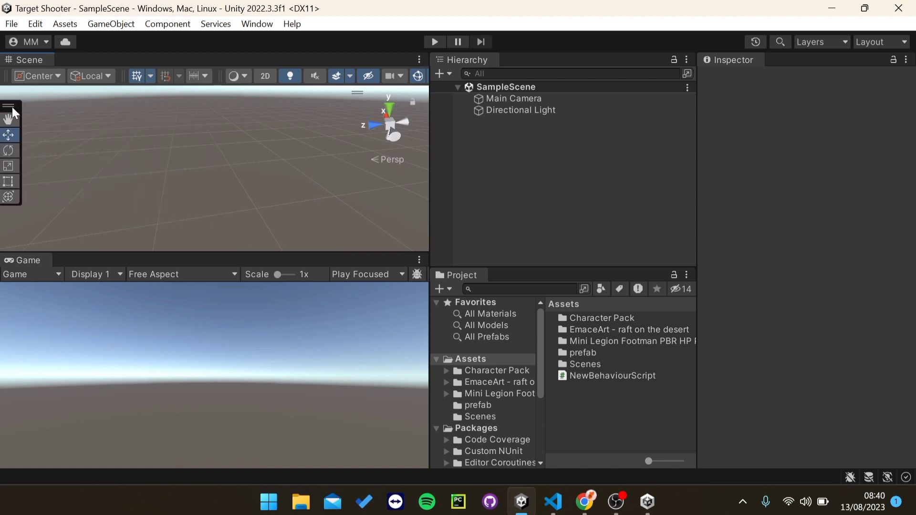
{"action": "left_click", "coordinate": [15, 120]}
{"action": "mouse_move", "coordinate": [183, 163]}
{"action": "right_mouse_down"}
{"action": "mouse_move", "coordinate": [211, 159]}
{"action": "mouse_move", "coordinate": [184, 162]}
{"action": "right_mouse_up"}
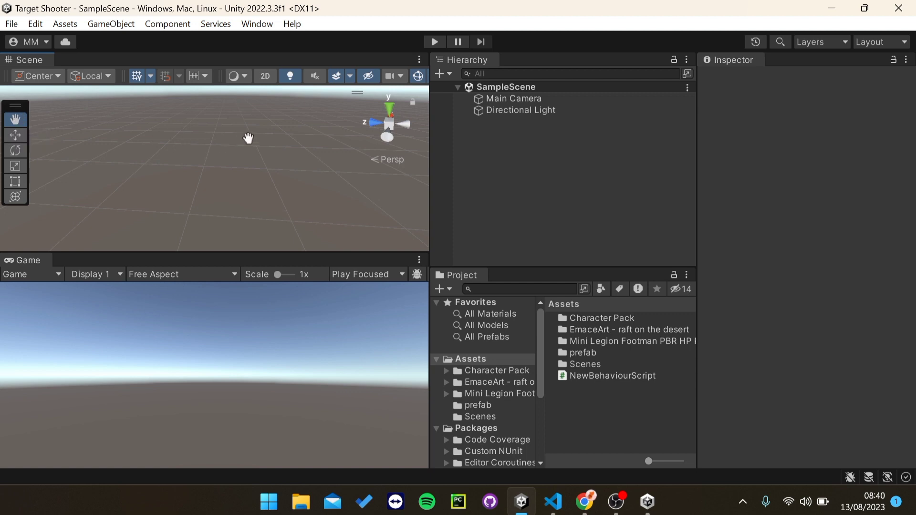
{"action": "left_click_drag", "start_coordinate": [68, 208], "coordinate": [389, 150]}
{"action": "left_click_drag", "start_coordinate": [132, 191], "coordinate": [216, 138]}
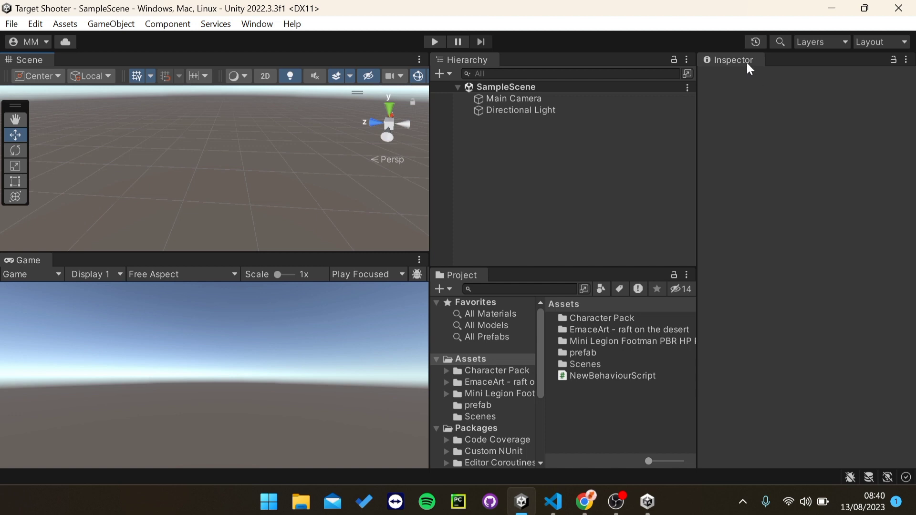
Step: Select Main Camera after widening the Inspector and comparing it with Directional Light
{"action": "left_click", "coordinate": [517, 98]}
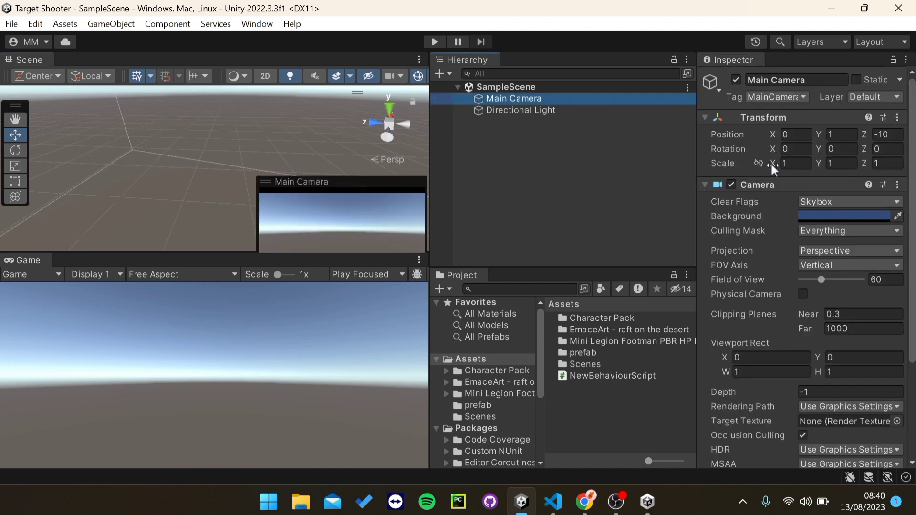
{"action": "scroll", "coordinate": [912, 138], "scroll_direction": "down", "scroll_amount": 5}
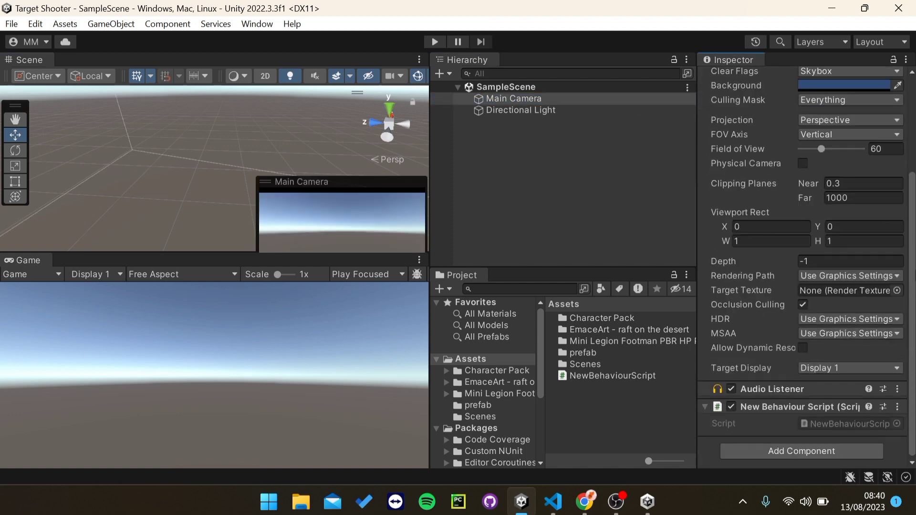
{"action": "scroll", "coordinate": [801, 267], "scroll_direction": "up", "scroll_amount": 5}
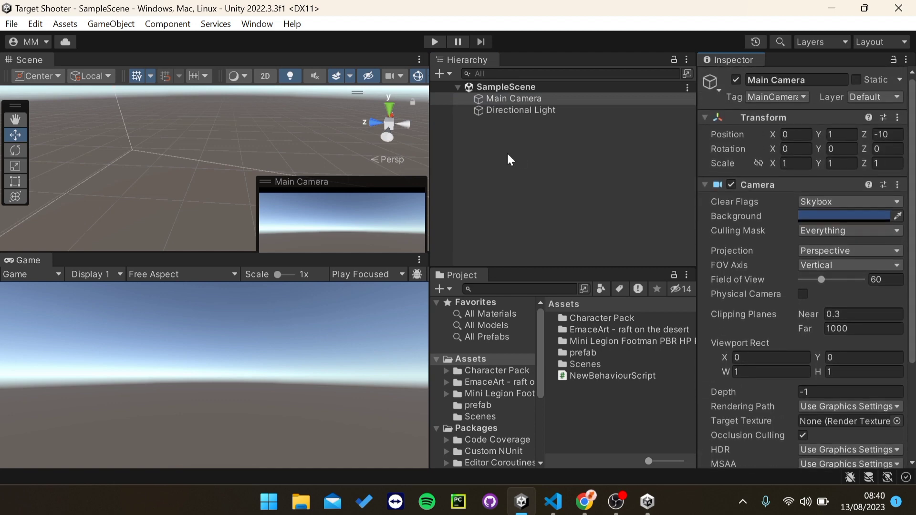
{"action": "left_click_drag", "start_coordinate": [699, 156], "coordinate": [692, 159]}
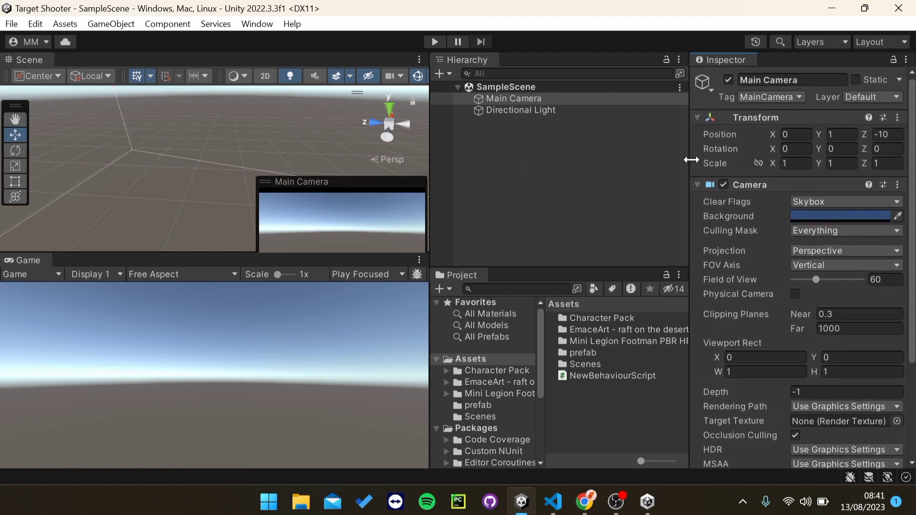
{"action": "left_click", "coordinate": [497, 109]}
{"action": "left_click", "coordinate": [499, 101]}
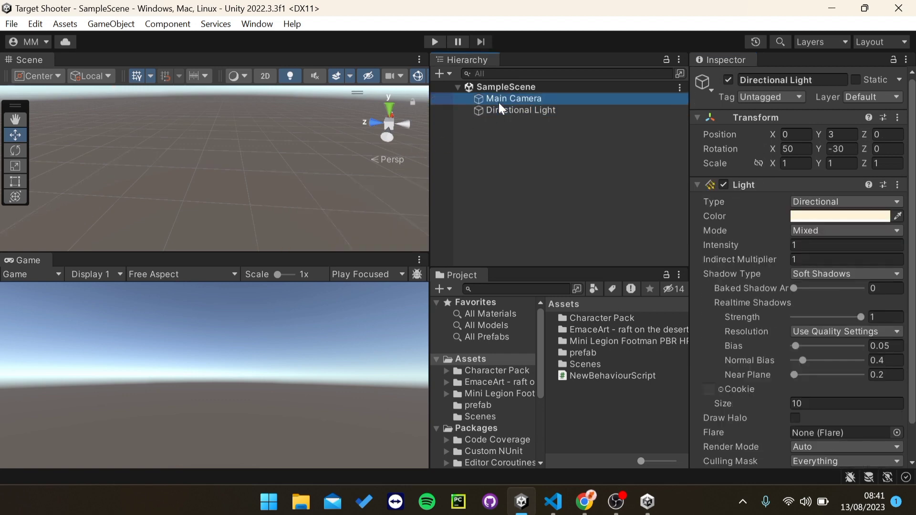
{"action": "left_click", "coordinate": [499, 108]}
{"action": "left_click", "coordinate": [489, 100]}
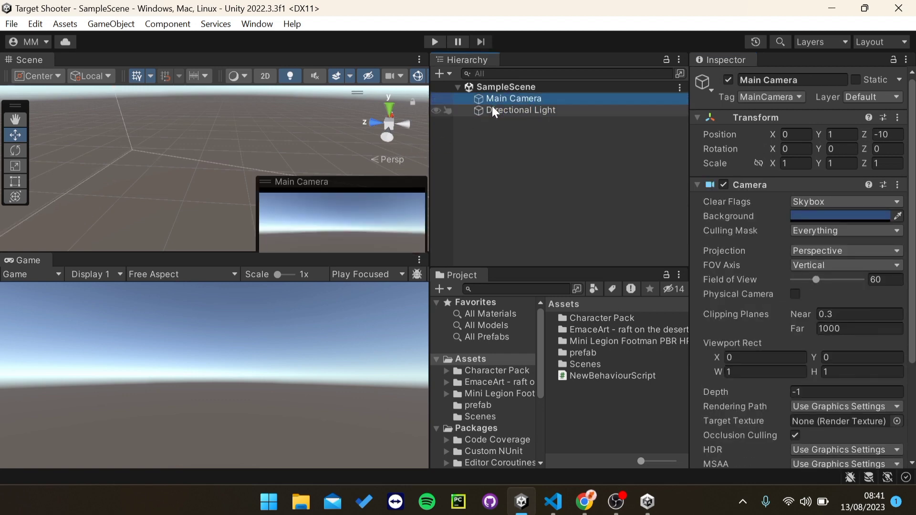
{"action": "left_click", "coordinate": [492, 107]}
{"action": "left_click", "coordinate": [492, 99]}
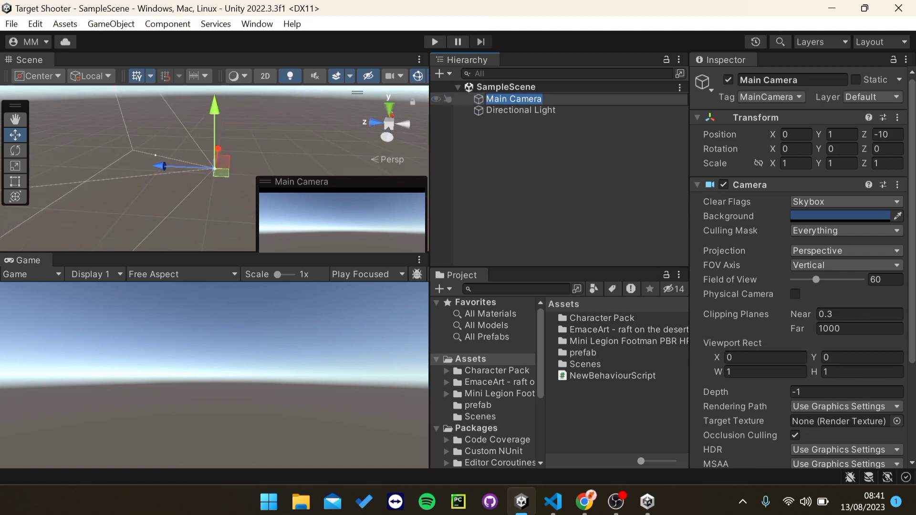
{"action": "right_click_drag", "start_coordinate": [257, 147], "coordinate": [207, 156]}
{"action": "left_click", "coordinate": [538, 109]}
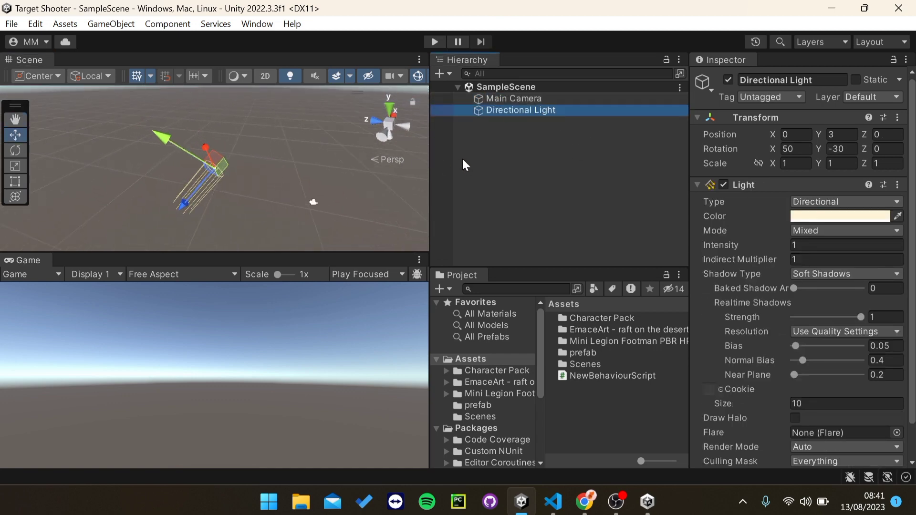
{"action": "left_click", "coordinate": [492, 143]}
{"action": "left_click", "coordinate": [499, 99]}
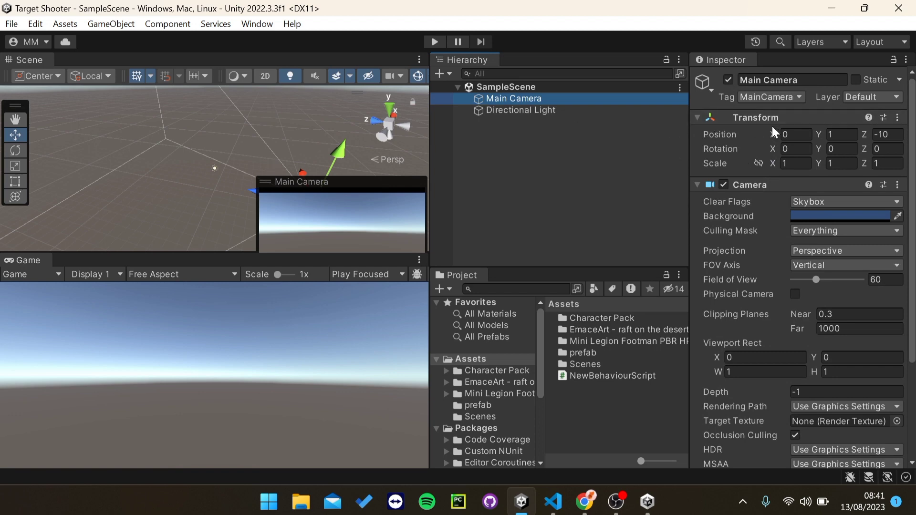
Step: Change Main Camera's Position Z from -10 to 5, then deselect it
{"action": "left_click", "coordinate": [887, 134]}
{"action": "key", "text": "BackSpace"}
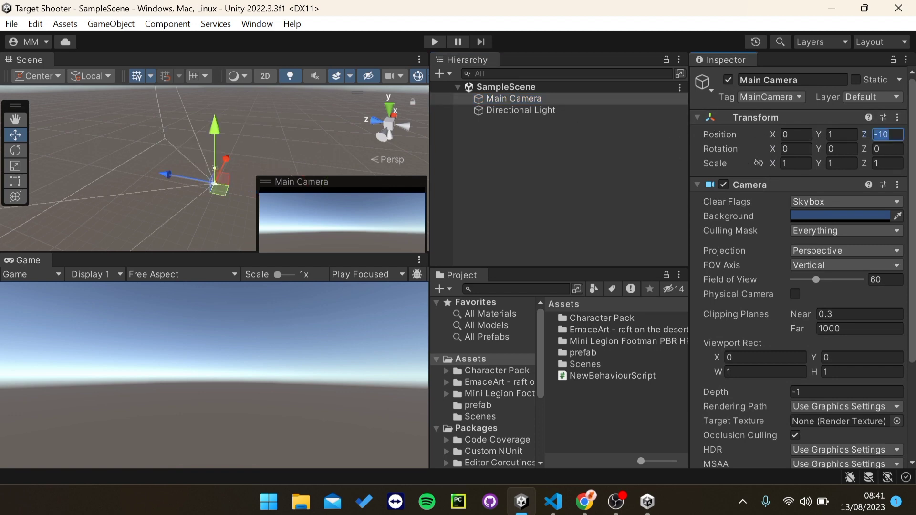
{"action": "type", "text": "5"}
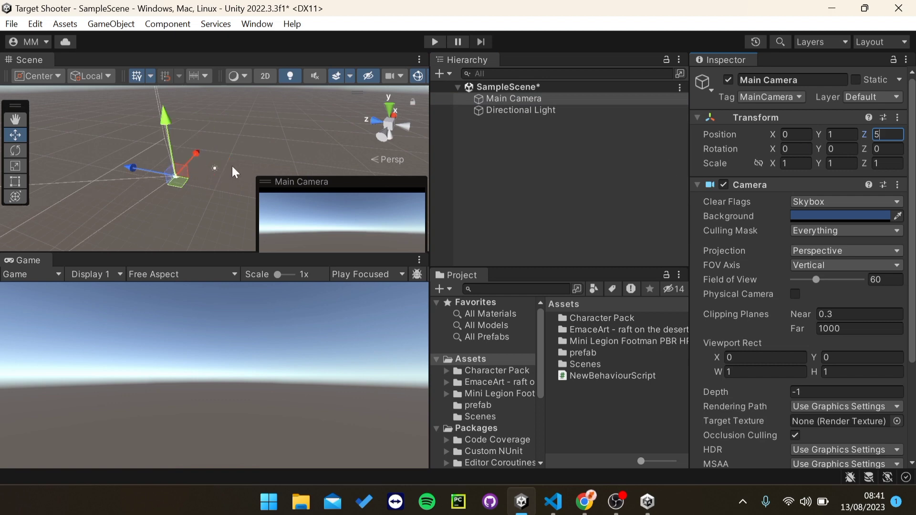
{"action": "right_click_drag", "start_coordinate": [312, 136], "coordinate": [188, 142]}
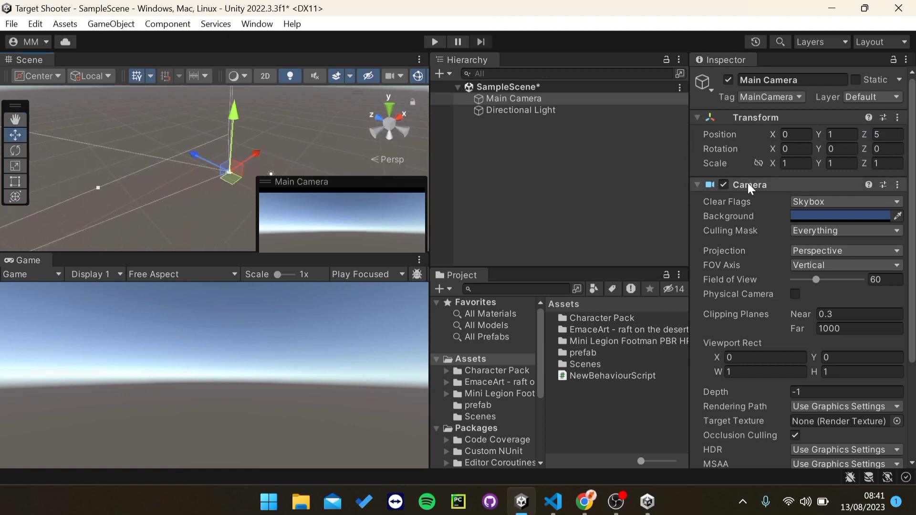
{"action": "left_click", "coordinate": [518, 137]}
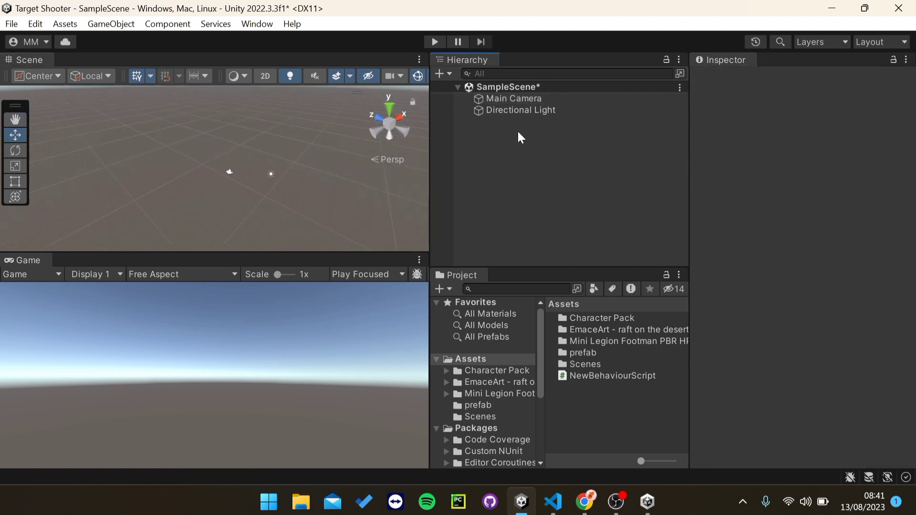
Step: Add a 3D Cube to the scene and reset its Transform to the origin
{"action": "right_click", "coordinate": [518, 137]}
{"action": "mouse_move", "coordinate": [572, 342]}
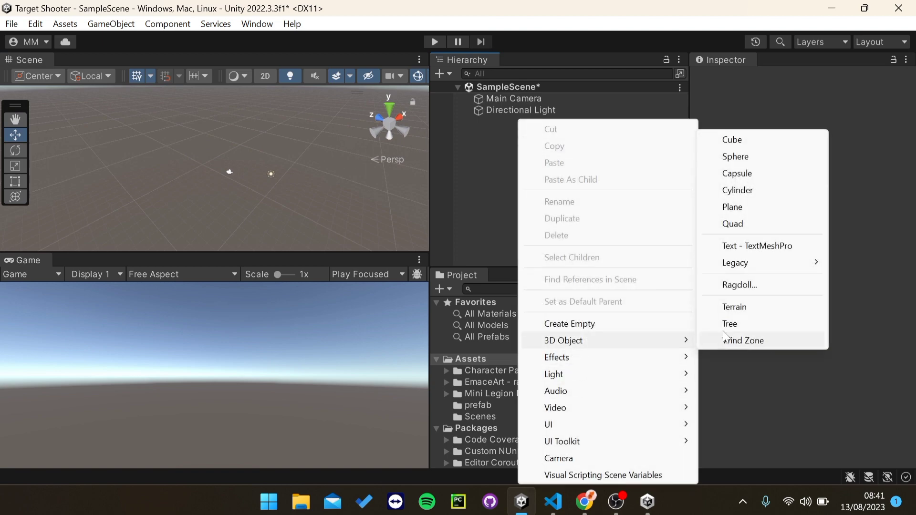
{"action": "left_click", "coordinate": [729, 137]}
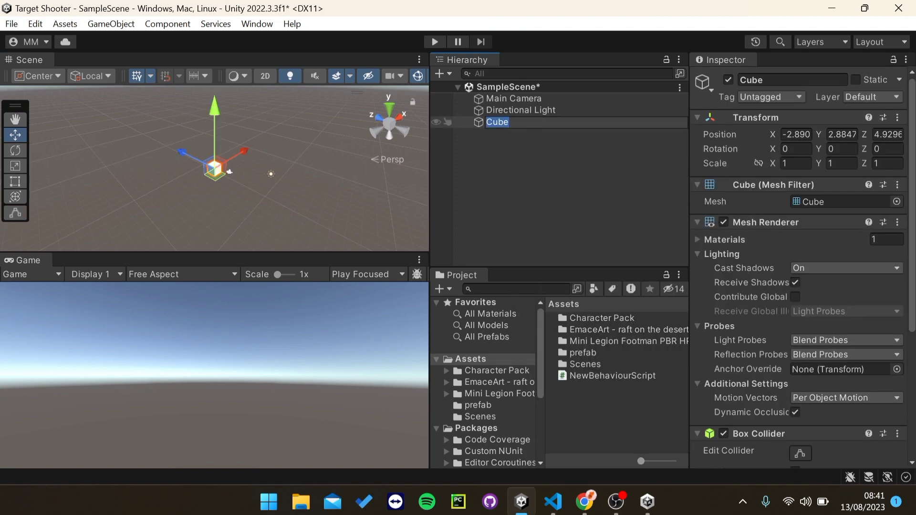
{"action": "left_click", "coordinate": [516, 135]}
{"action": "double_click", "coordinate": [514, 126]}
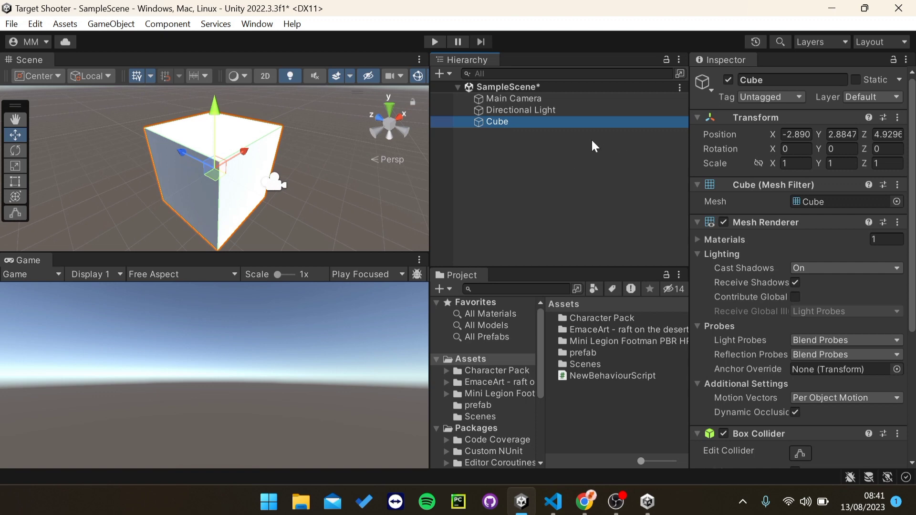
{"action": "left_click", "coordinate": [897, 118]}
{"action": "left_click", "coordinate": [864, 135]}
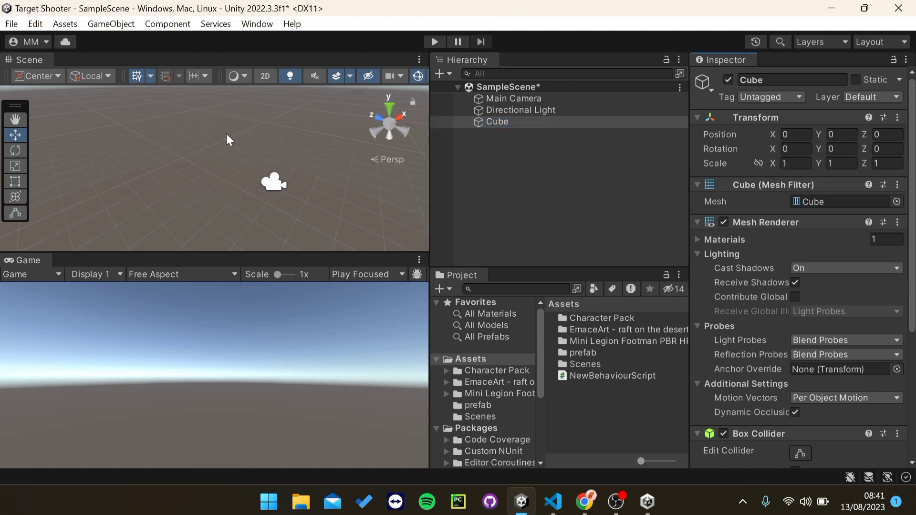
{"action": "double_click", "coordinate": [504, 121]}
Step: Move the Main Camera back and slightly lower so the cube is in view
{"action": "left_click", "coordinate": [507, 108]}
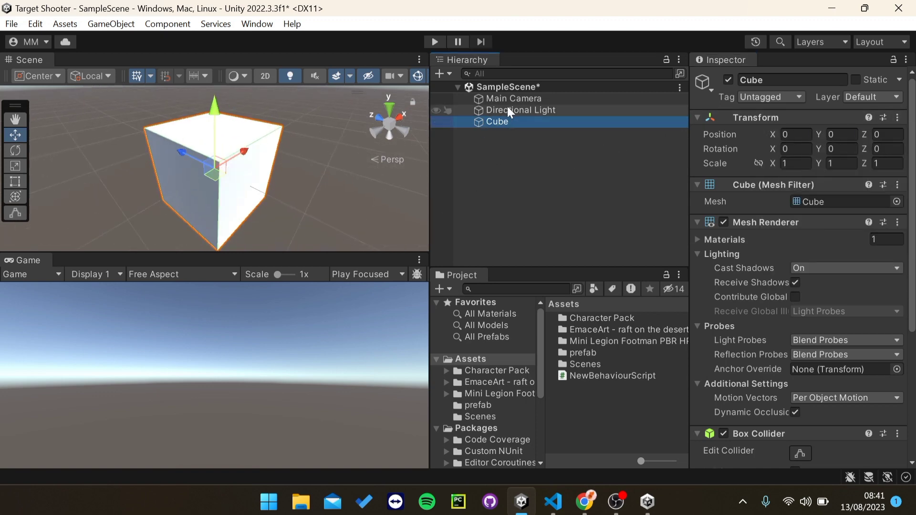
{"action": "double_click", "coordinate": [508, 98]}
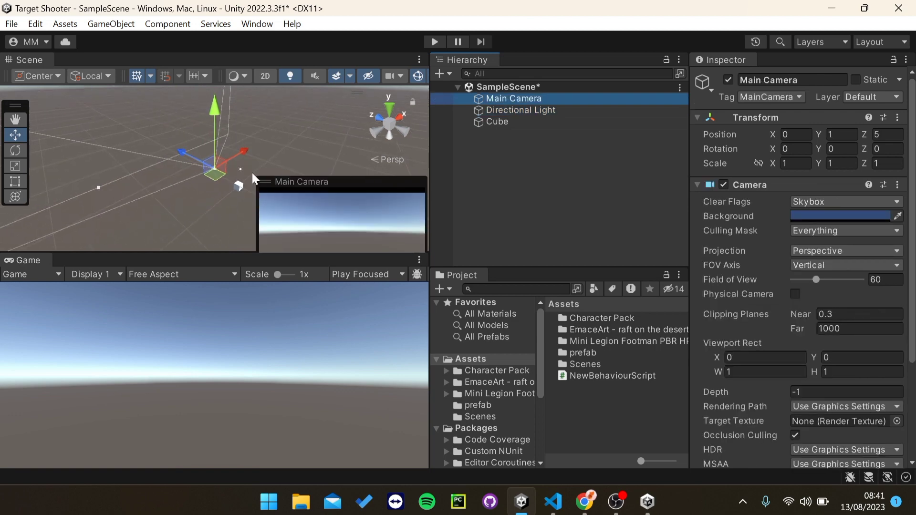
{"action": "left_click_drag", "start_coordinate": [182, 153], "coordinate": [214, 192]}
{"action": "mouse_move", "coordinate": [282, 140]}
{"action": "left_mouse_down"}
{"action": "mouse_move", "coordinate": [281, 158]}
{"action": "mouse_move", "coordinate": [282, 147]}
{"action": "left_mouse_up"}
{"action": "right_click_drag", "start_coordinate": [285, 147], "coordinate": [328, 143]}
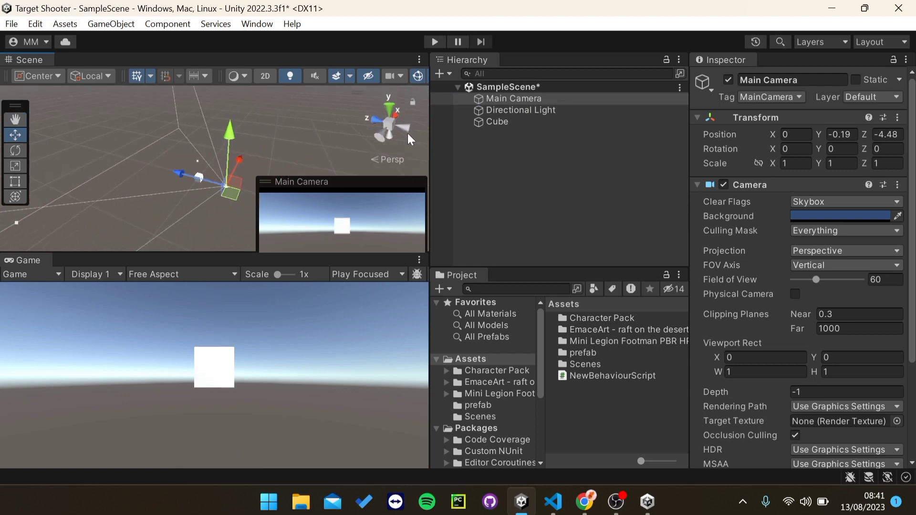
Step: Position the Cube at X -0.3, Z -0.5
{"action": "left_click", "coordinate": [486, 121]}
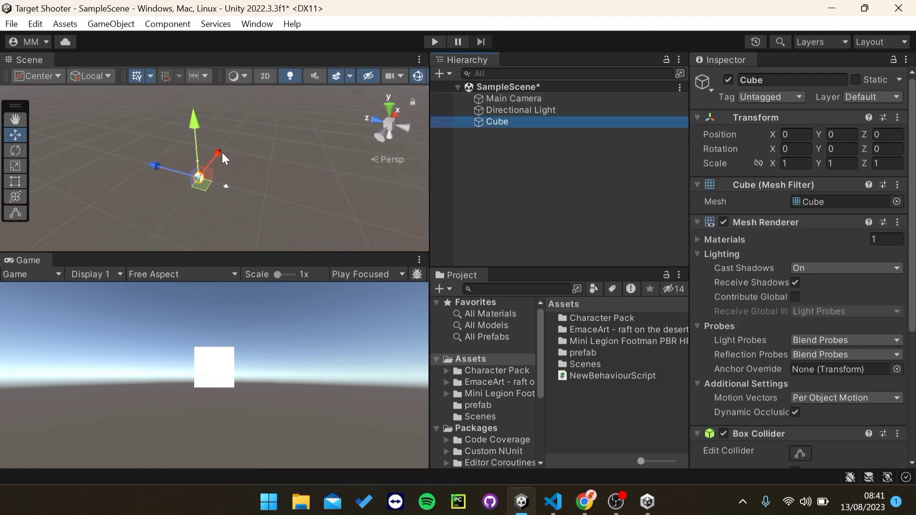
{"action": "mouse_move", "coordinate": [222, 153]}
{"action": "left_mouse_down"}
{"action": "mouse_move", "coordinate": [243, 142]}
{"action": "mouse_move", "coordinate": [228, 162]}
{"action": "left_mouse_up"}
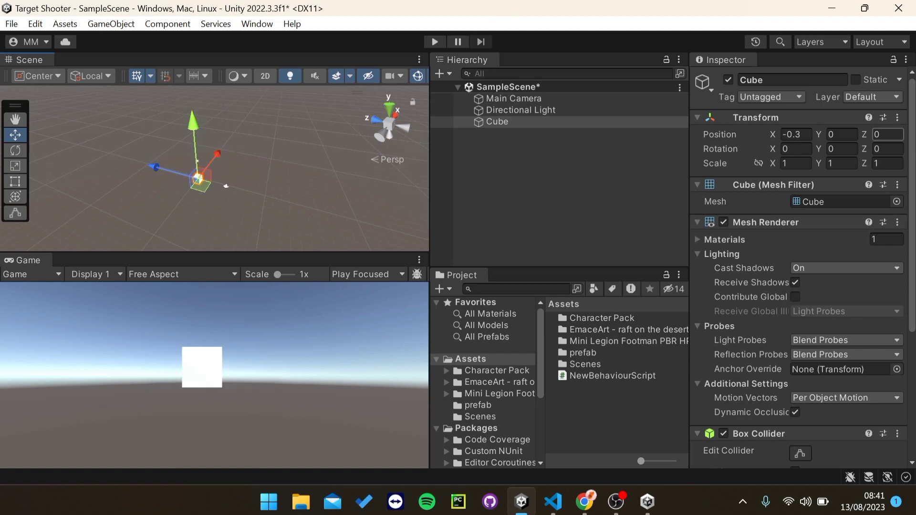
{"action": "left_click_drag", "start_coordinate": [866, 135], "coordinate": [814, 171]}
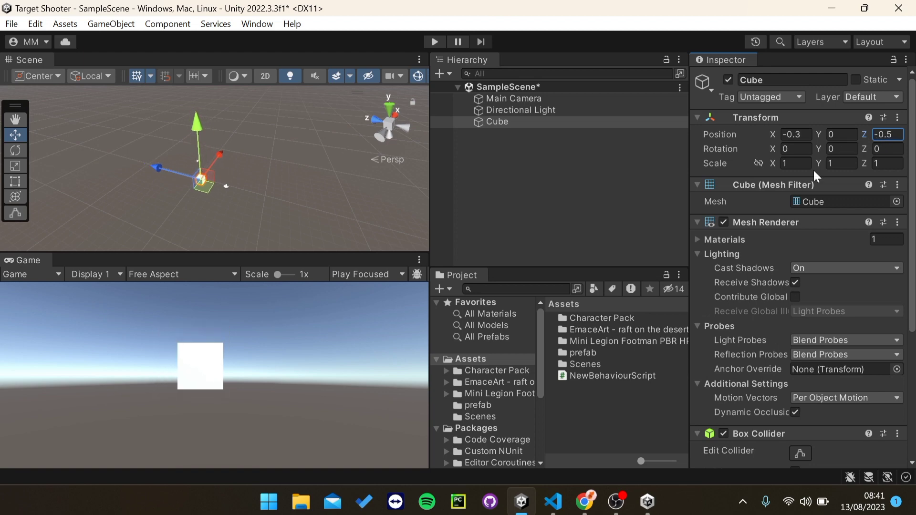
{"action": "scroll", "coordinate": [823, 256], "scroll_direction": "down", "scroll_amount": 6}
{"action": "mouse_move", "coordinate": [913, 334]}
{"action": "left_mouse_down"}
{"action": "mouse_move", "coordinate": [913, 302]}
{"action": "mouse_move", "coordinate": [915, 337]}
{"action": "left_mouse_up"}
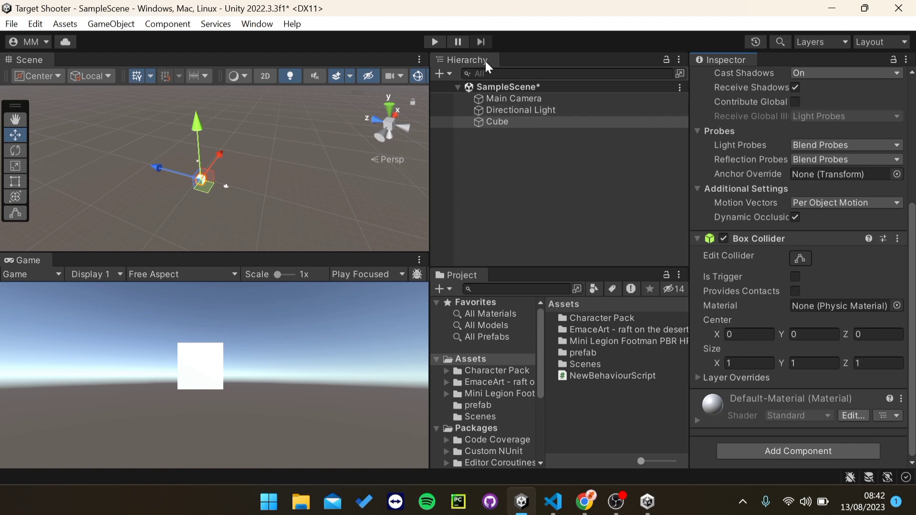
Step: Select the Cube and frame the Cube, Directional Light and Main Camera in the scene view
{"action": "left_click", "coordinate": [508, 109]}
{"action": "left_click", "coordinate": [507, 99]}
{"action": "left_click", "coordinate": [504, 123]}
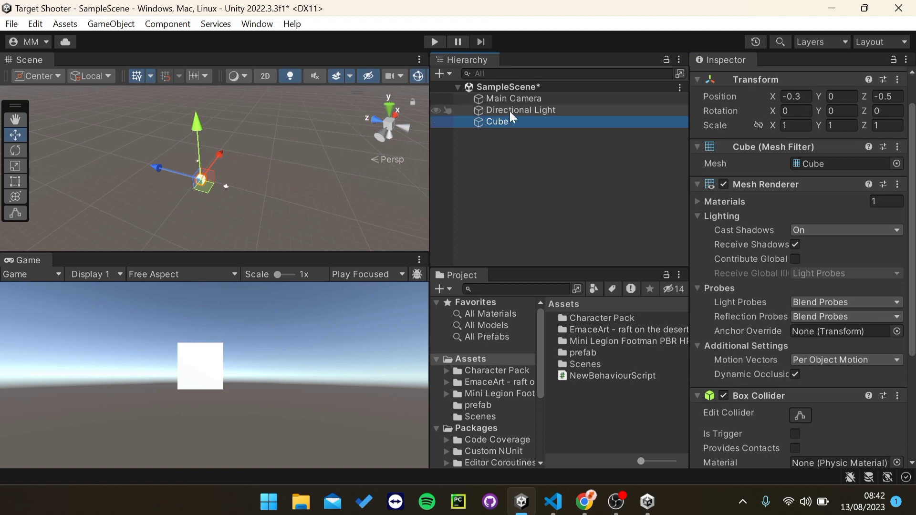
{"action": "scroll", "coordinate": [265, 185], "scroll_direction": "up", "scroll_amount": 5}
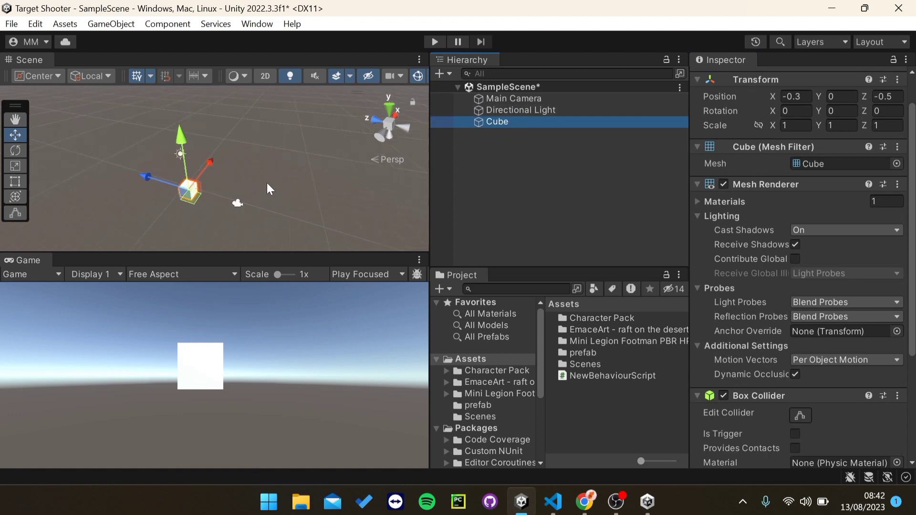
{"action": "right_click_drag", "start_coordinate": [267, 182], "coordinate": [241, 192]}
{"action": "scroll", "coordinate": [200, 185], "scroll_direction": "up", "scroll_amount": 4}
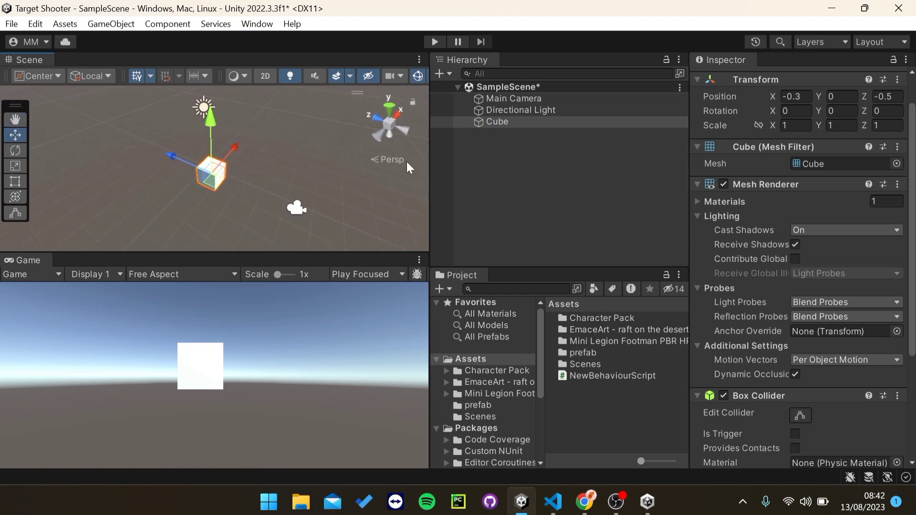
{"action": "double_click", "coordinate": [489, 123]}
{"action": "scroll", "coordinate": [133, 180], "scroll_direction": "down", "scroll_amount": 3}
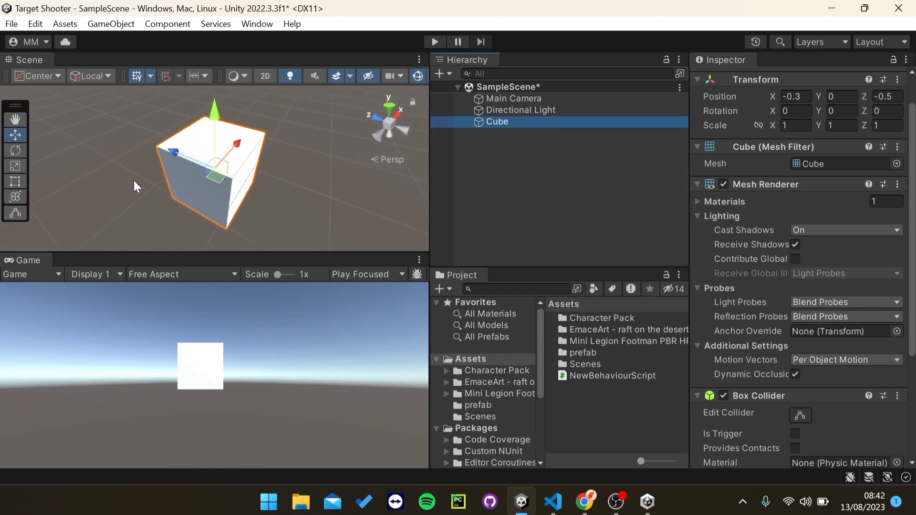
{"action": "double_click", "coordinate": [497, 121]}
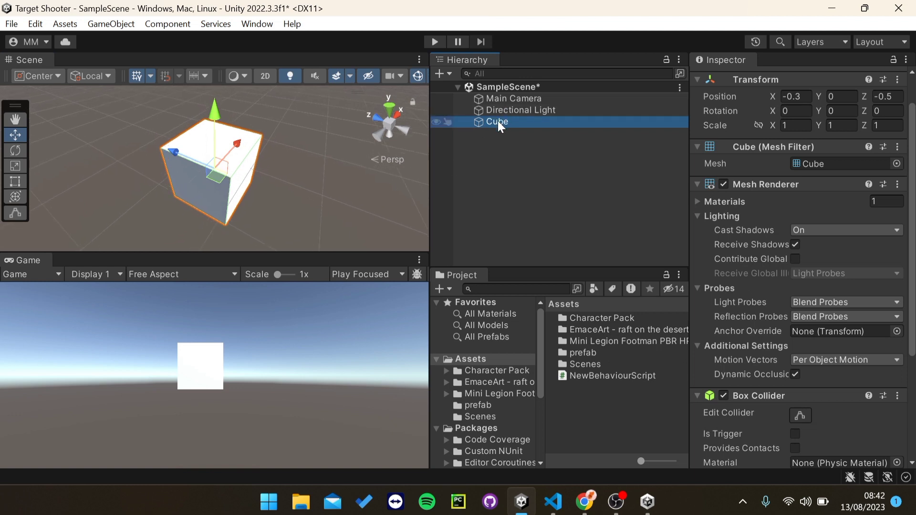
{"action": "double_click", "coordinate": [506, 112]}
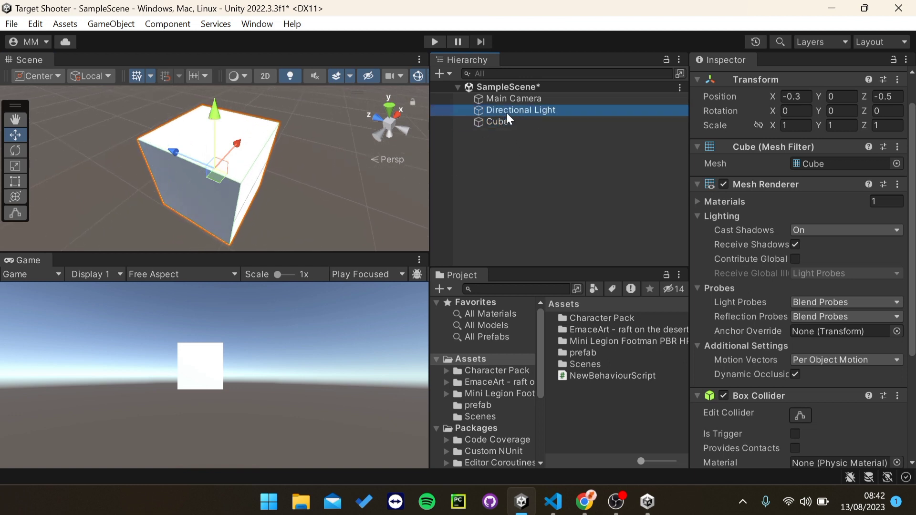
{"action": "double_click", "coordinate": [502, 101]}
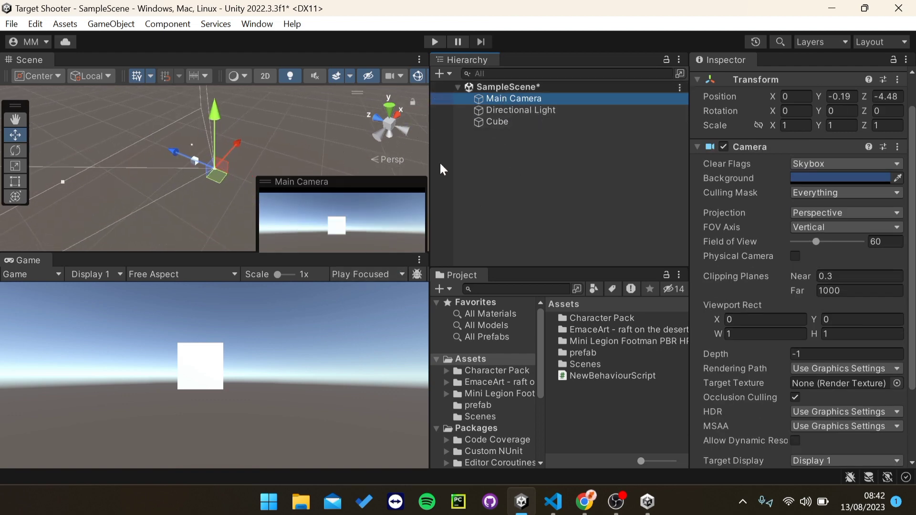
Step: Orbit the scene view toward the horizon and down onto the cube
{"action": "right_click_drag", "start_coordinate": [191, 137], "coordinate": [158, 152]}
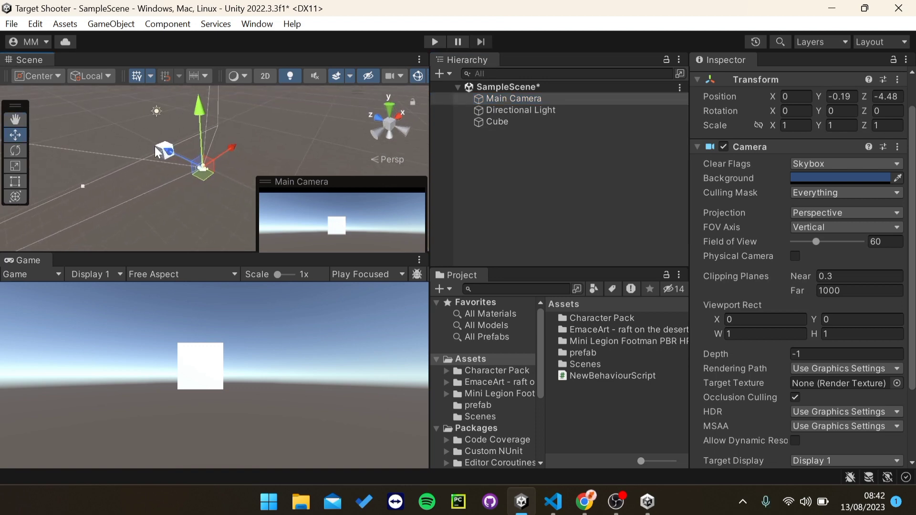
{"action": "right_click_drag", "start_coordinate": [176, 190], "coordinate": [165, 167]}
{"action": "right_click_drag", "start_coordinate": [174, 213], "coordinate": [183, 164]}
{"action": "mouse_move", "coordinate": [270, 158]}
{"action": "right_mouse_down"}
{"action": "mouse_move", "coordinate": [133, 150]}
{"action": "mouse_move", "coordinate": [212, 188]}
{"action": "right_mouse_up"}
{"action": "scroll", "coordinate": [212, 188], "scroll_direction": "up", "scroll_amount": 3}
{"action": "right_click_drag", "start_coordinate": [147, 156], "coordinate": [166, 174]}
Step: Move the cube to about X -0.86, Y -0.68 and tilt it with the Rotate tool
{"action": "left_click", "coordinate": [157, 167]}
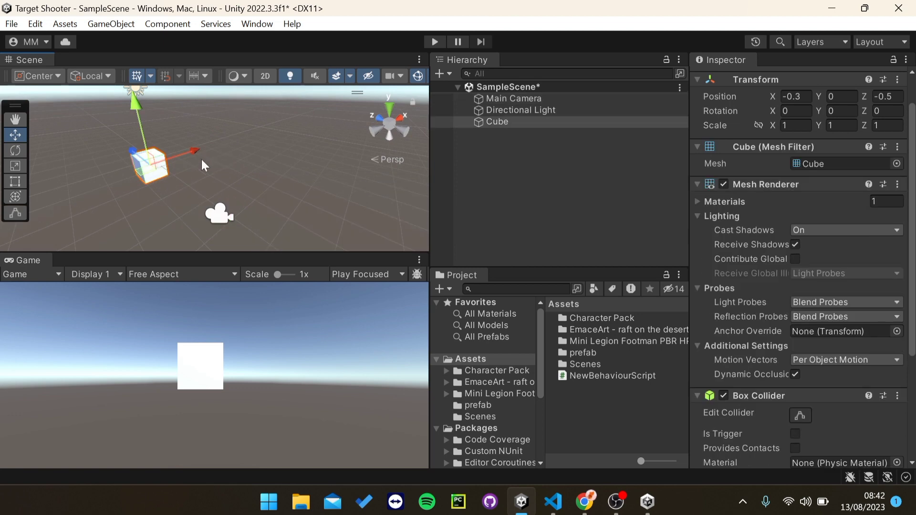
{"action": "left_click_drag", "start_coordinate": [202, 155], "coordinate": [211, 218]}
{"action": "right_click_drag", "start_coordinate": [239, 179], "coordinate": [201, 131]}
{"action": "scroll", "coordinate": [201, 174], "scroll_direction": "up", "scroll_amount": 2}
{"action": "left_click_drag", "start_coordinate": [205, 138], "coordinate": [205, 153]}
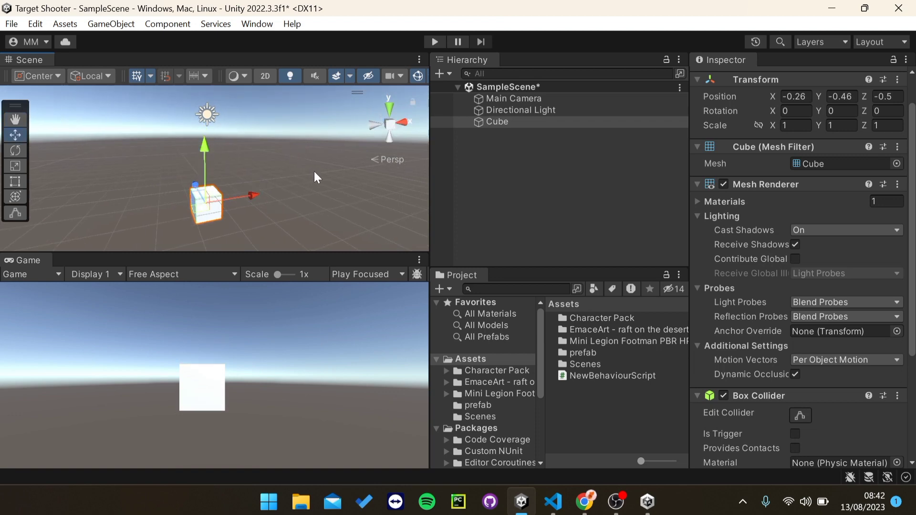
{"action": "right_click_drag", "start_coordinate": [313, 171], "coordinate": [248, 172]}
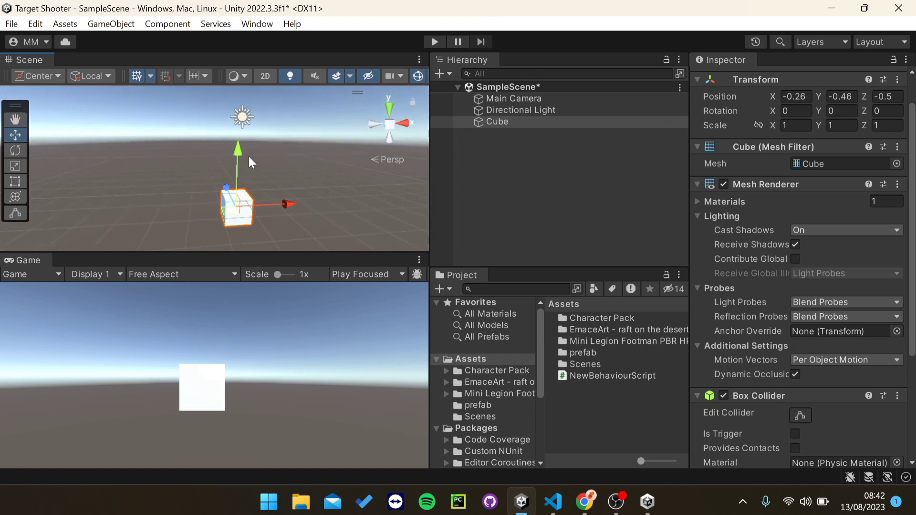
{"action": "left_click_drag", "start_coordinate": [248, 156], "coordinate": [264, 171]}
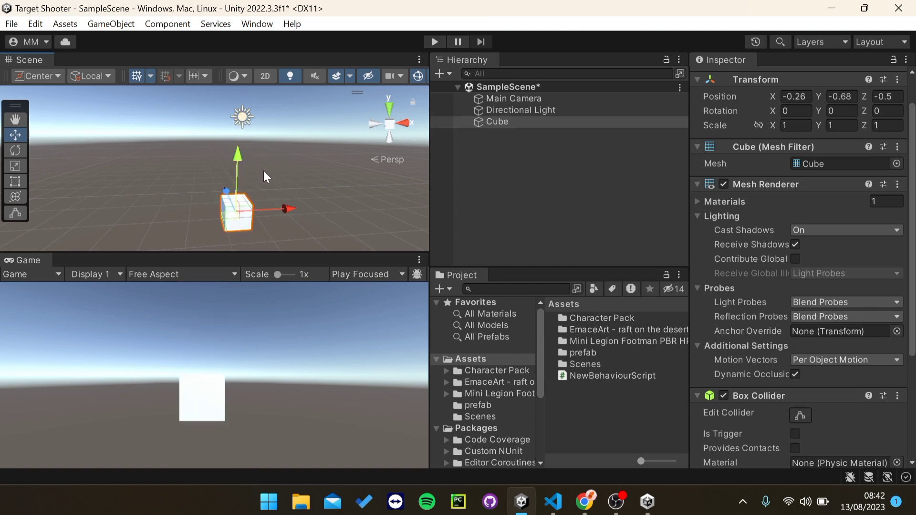
{"action": "left_click_drag", "start_coordinate": [291, 207], "coordinate": [267, 218]}
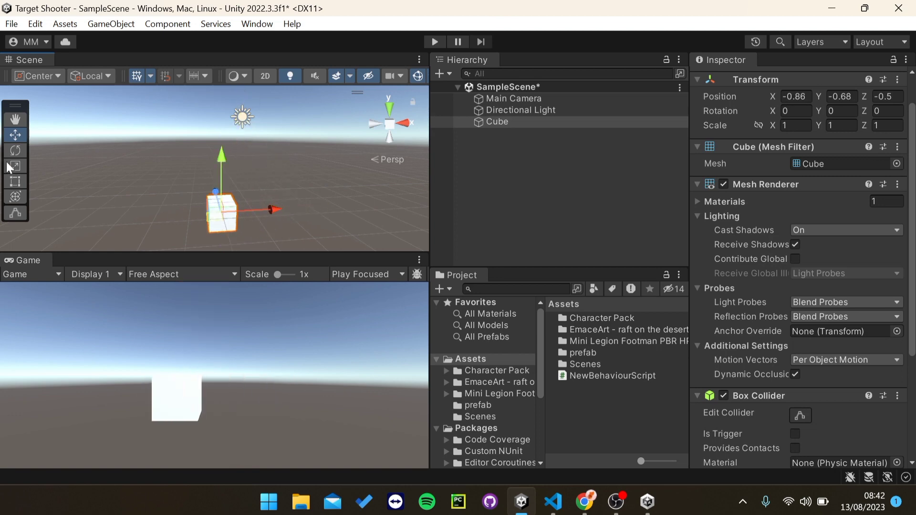
{"action": "left_click", "coordinate": [15, 150]}
{"action": "left_click_drag", "start_coordinate": [262, 174], "coordinate": [274, 192]}
Step: Scale the cube into a long plank (about 8.51, -0.801, 1) using the Scale and Rect tools
{"action": "key", "text": "r"}
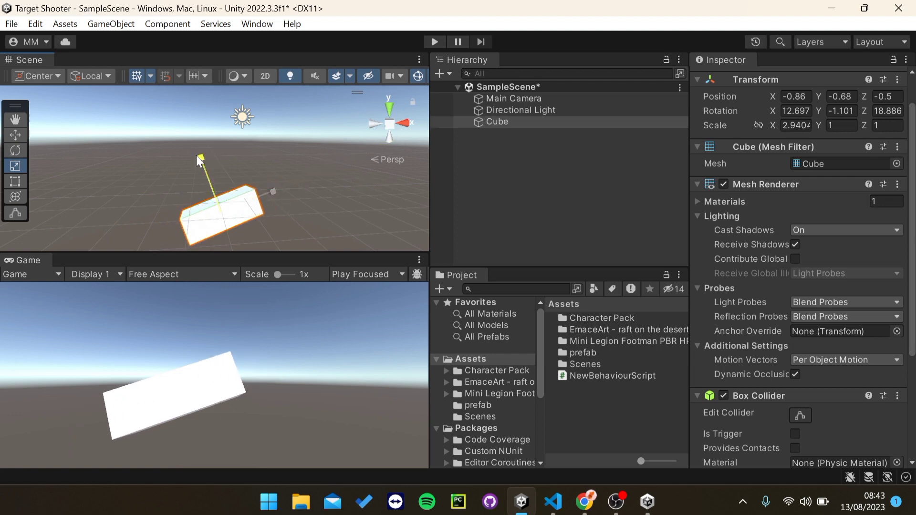
{"action": "left_click_drag", "start_coordinate": [197, 156], "coordinate": [215, 197]}
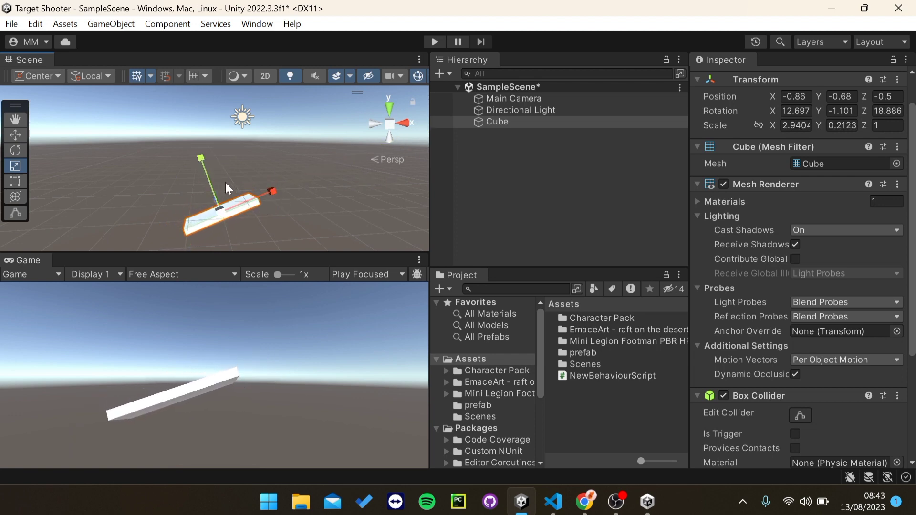
{"action": "left_click_drag", "start_coordinate": [272, 192], "coordinate": [298, 197]}
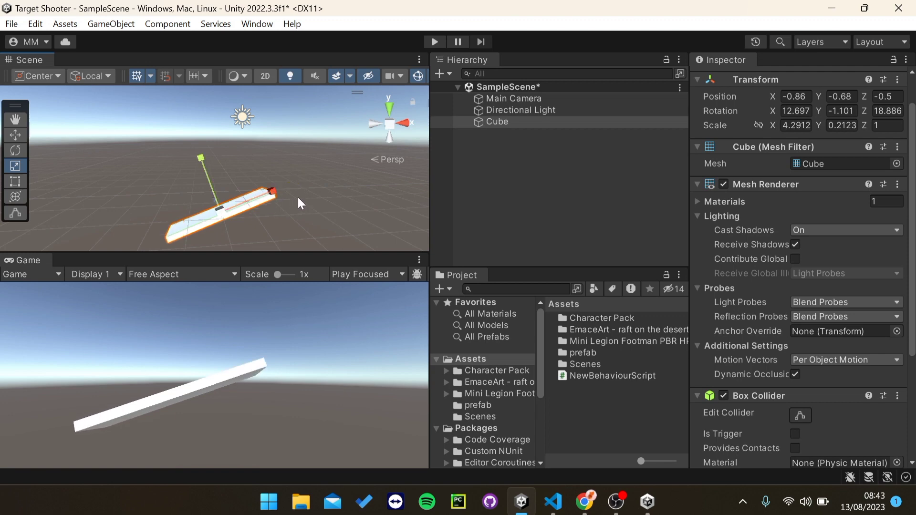
{"action": "left_click", "coordinate": [18, 181]}
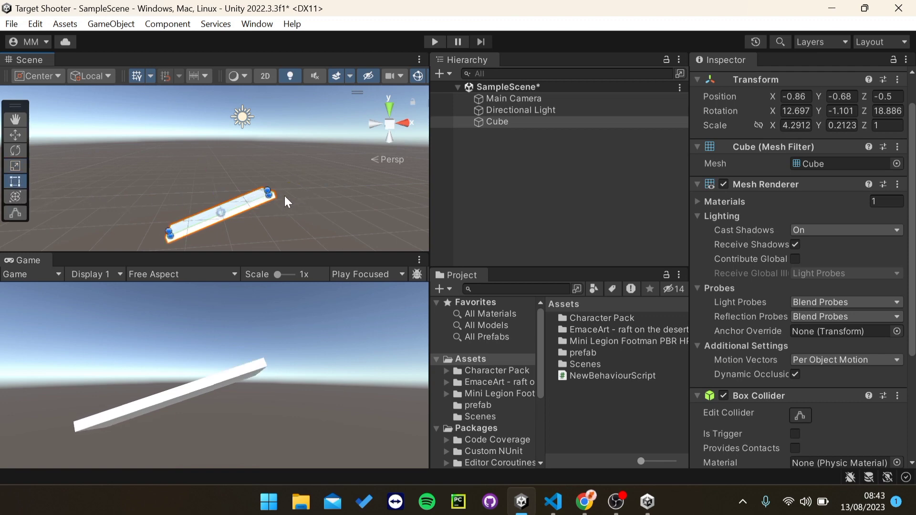
{"action": "left_click_drag", "start_coordinate": [276, 199], "coordinate": [345, 139]}
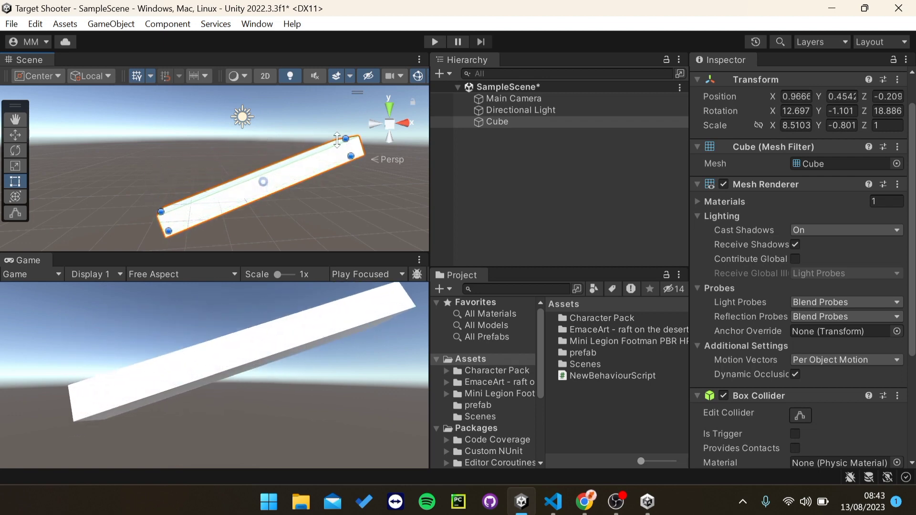
{"action": "left_click", "coordinate": [21, 198]}
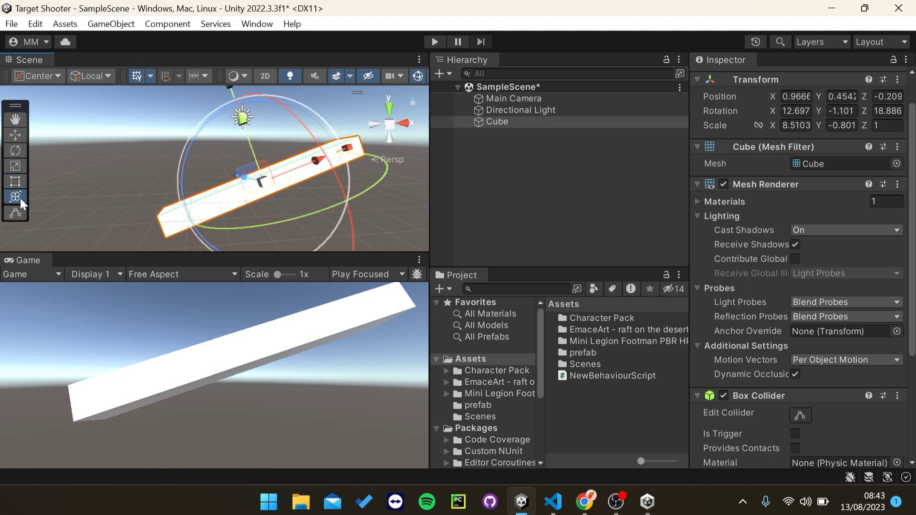
{"action": "left_click", "coordinate": [19, 214]}
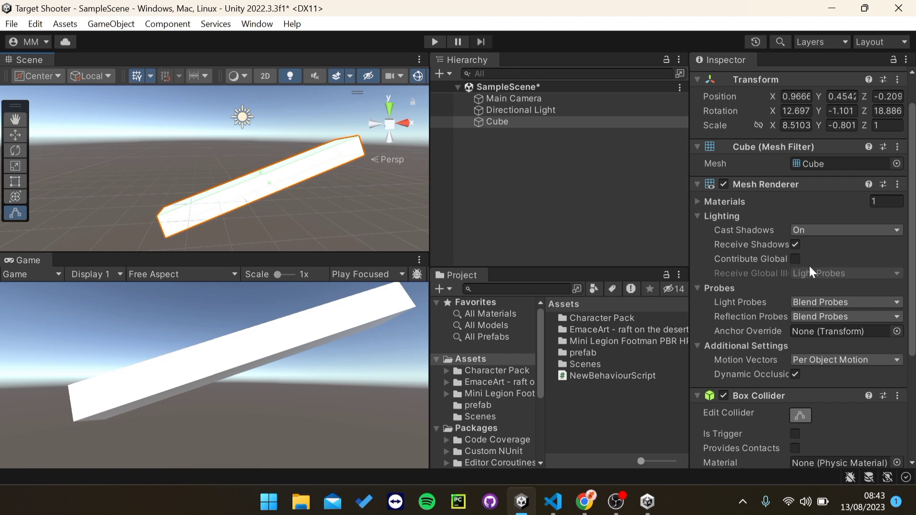
Step: Stretch the Cube's box collider outward on one face with Edit Collider
{"action": "scroll", "coordinate": [896, 333], "scroll_direction": "down", "scroll_amount": 3}
{"action": "scroll", "coordinate": [228, 187], "scroll_direction": "up", "scroll_amount": 3}
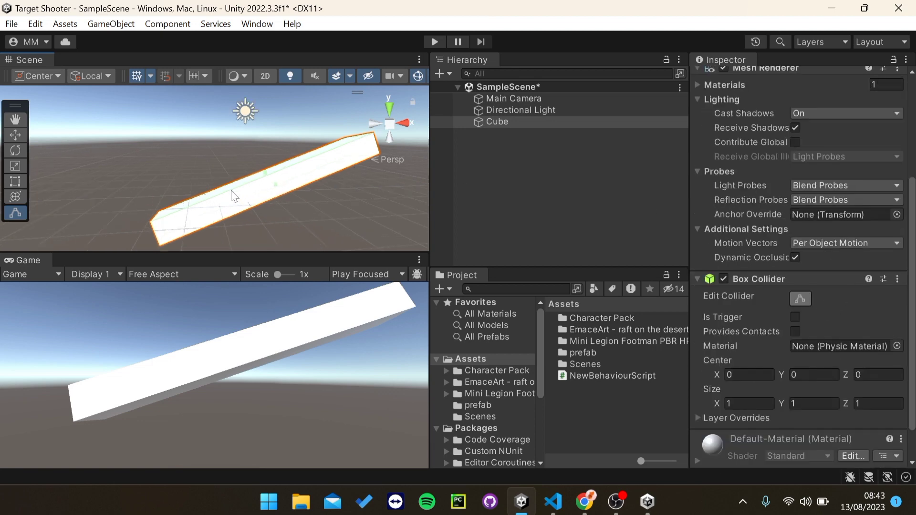
{"action": "right_click_drag", "start_coordinate": [258, 154], "coordinate": [239, 176]}
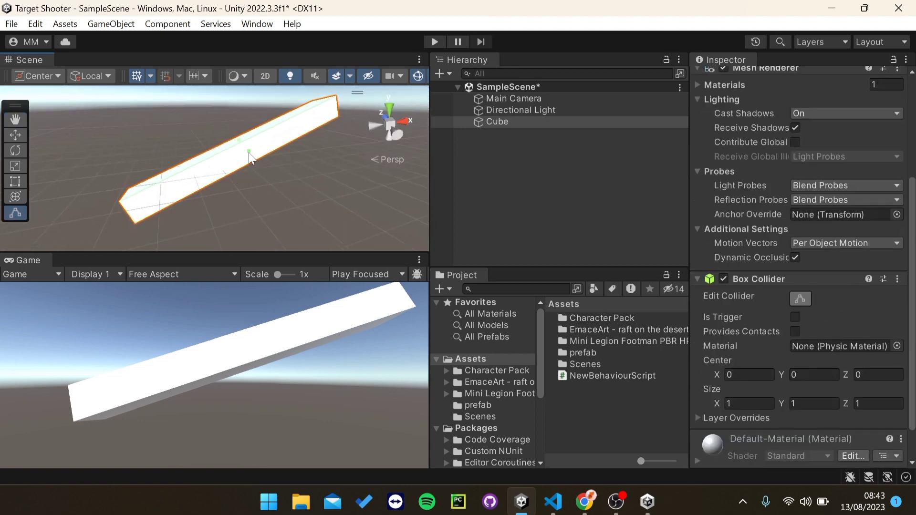
{"action": "left_click_drag", "start_coordinate": [249, 152], "coordinate": [238, 207]}
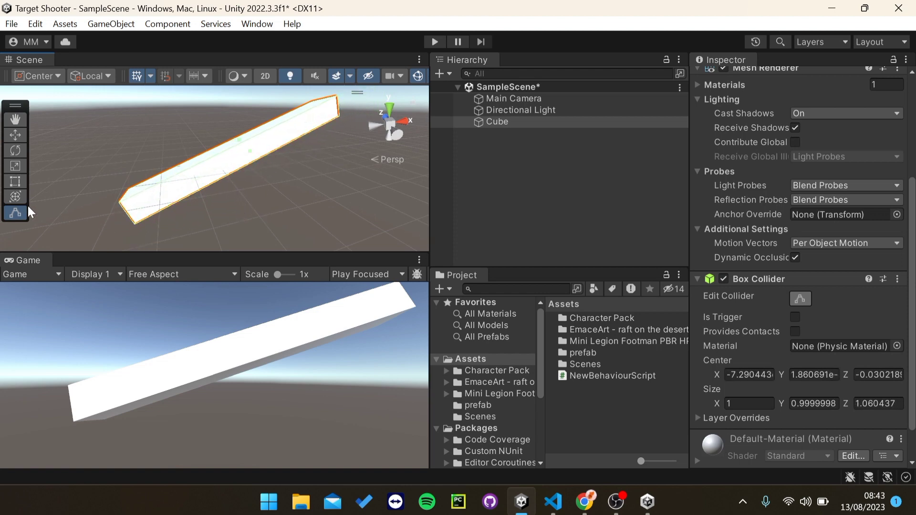
Step: Rotate the Cube to a new angle and shorten it slightly along its length
{"action": "left_click", "coordinate": [15, 197]}
{"action": "left_click_drag", "start_coordinate": [291, 176], "coordinate": [85, 211]}
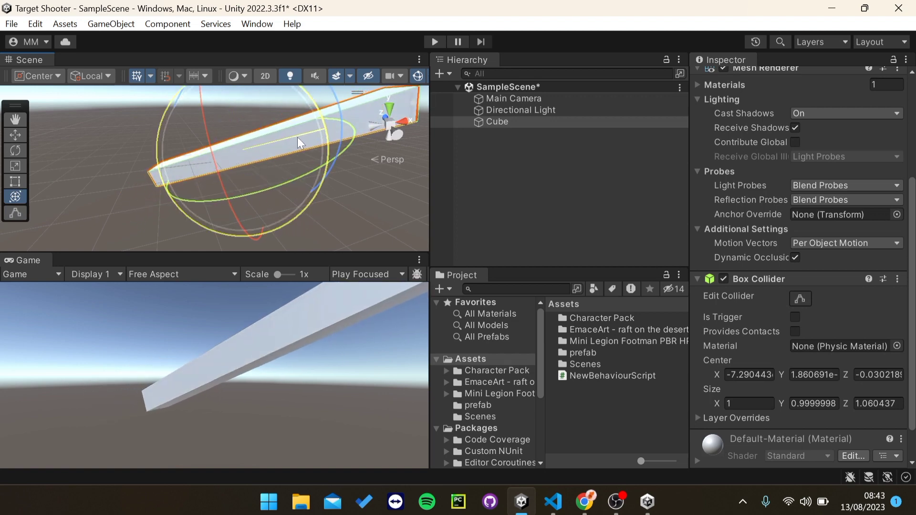
{"action": "left_click_drag", "start_coordinate": [297, 136], "coordinate": [301, 81]}
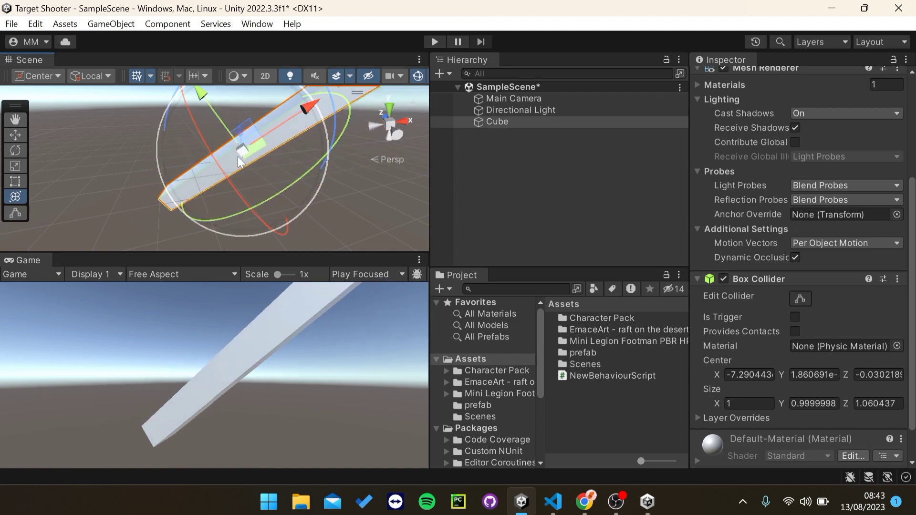
{"action": "right_click_drag", "start_coordinate": [237, 156], "coordinate": [325, 119]}
{"action": "mouse_move", "coordinate": [225, 132]}
{"action": "left_mouse_down"}
{"action": "mouse_move", "coordinate": [186, 176]}
{"action": "mouse_move", "coordinate": [173, 210]}
{"action": "left_mouse_up"}
{"action": "right_click_drag", "start_coordinate": [257, 161], "coordinate": [276, 160]}
{"action": "scroll", "coordinate": [278, 162], "scroll_direction": "down", "scroll_amount": 3}
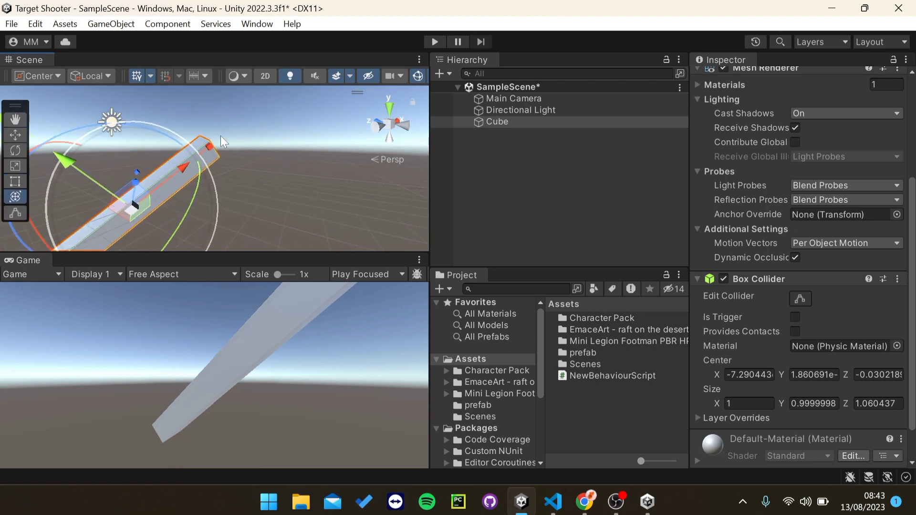
Step: Rotate the Cube once more, bring the camera into view, and enter Play mode
{"action": "right_click_drag", "start_coordinate": [223, 138], "coordinate": [282, 120]}
{"action": "left_click", "coordinate": [125, 318]}
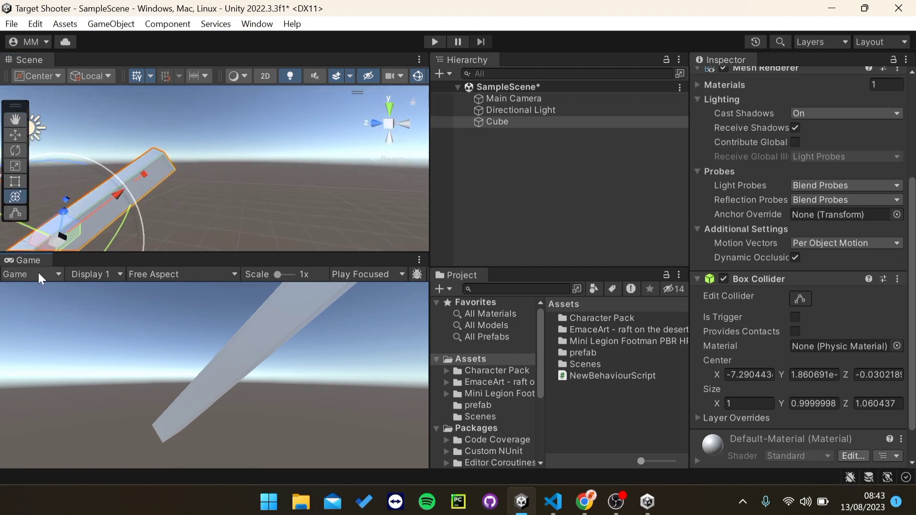
{"action": "right_click_drag", "start_coordinate": [149, 178], "coordinate": [100, 199]}
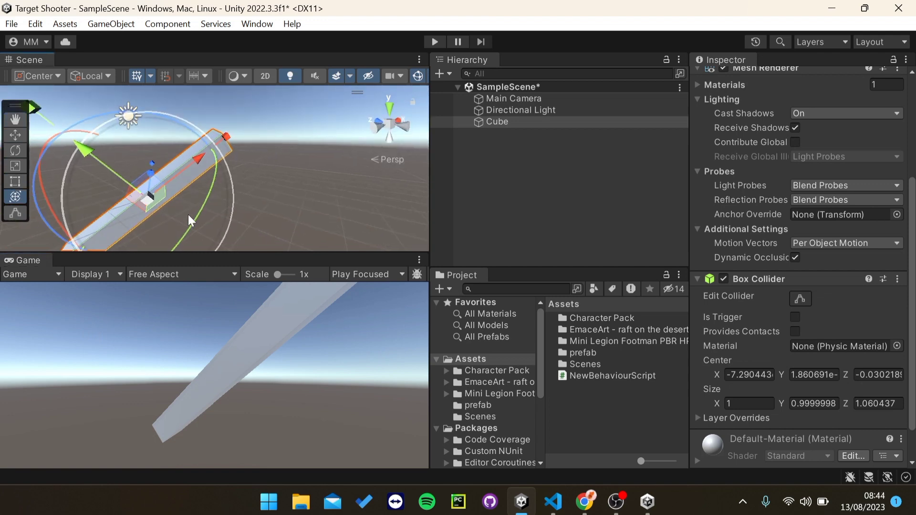
{"action": "left_click_drag", "start_coordinate": [195, 216], "coordinate": [301, 133]}
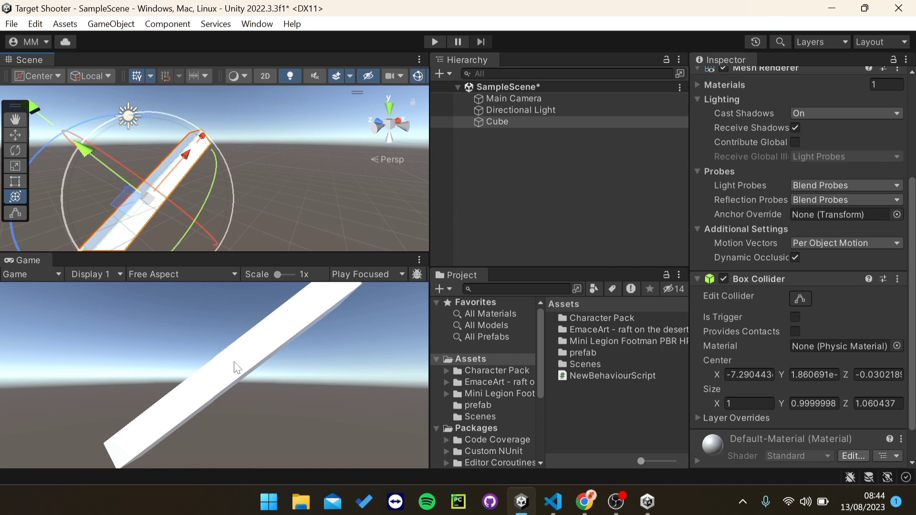
{"action": "right_click_drag", "start_coordinate": [245, 157], "coordinate": [122, 219]}
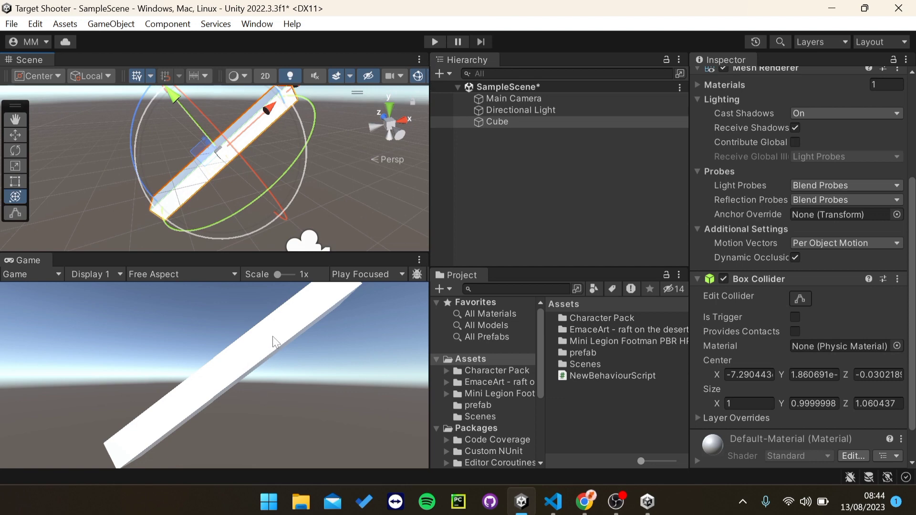
{"action": "left_click", "coordinate": [434, 42]}
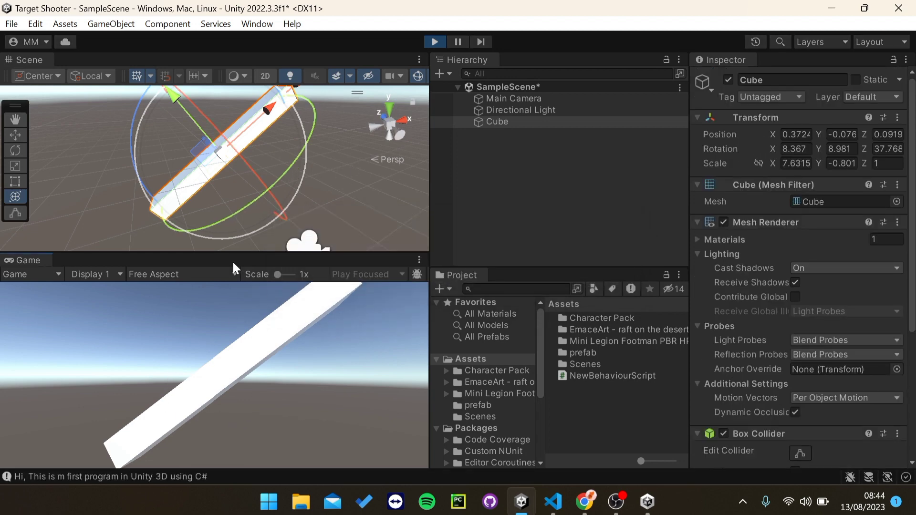
Step: Stop Play mode and dock the Console showing the logged message beside the Game view
{"action": "left_click", "coordinate": [437, 44]}
{"action": "right_click_drag", "start_coordinate": [236, 193], "coordinate": [266, 190]}
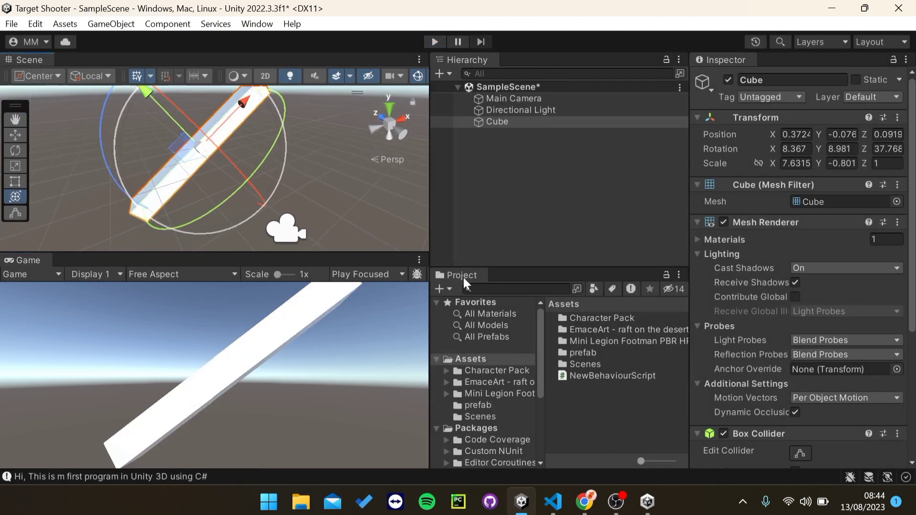
{"action": "left_click", "coordinate": [74, 477]}
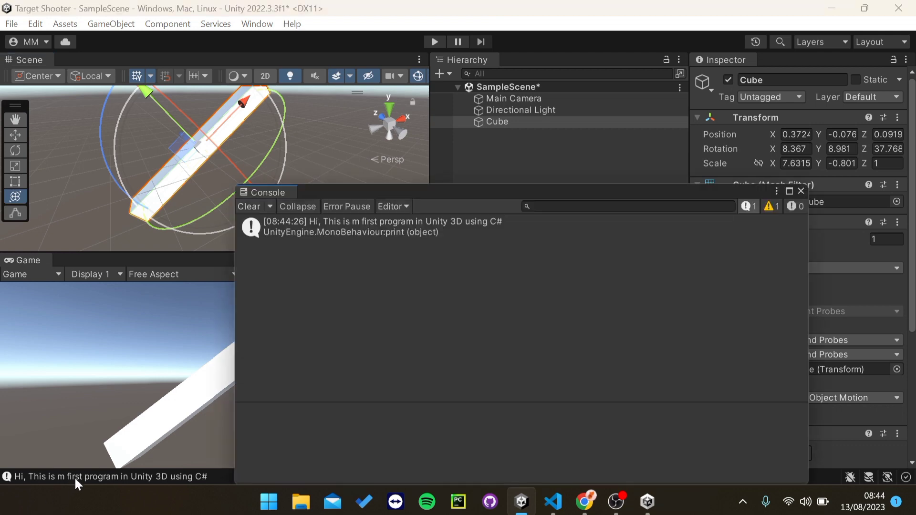
{"action": "left_click_drag", "start_coordinate": [296, 196], "coordinate": [68, 258]}
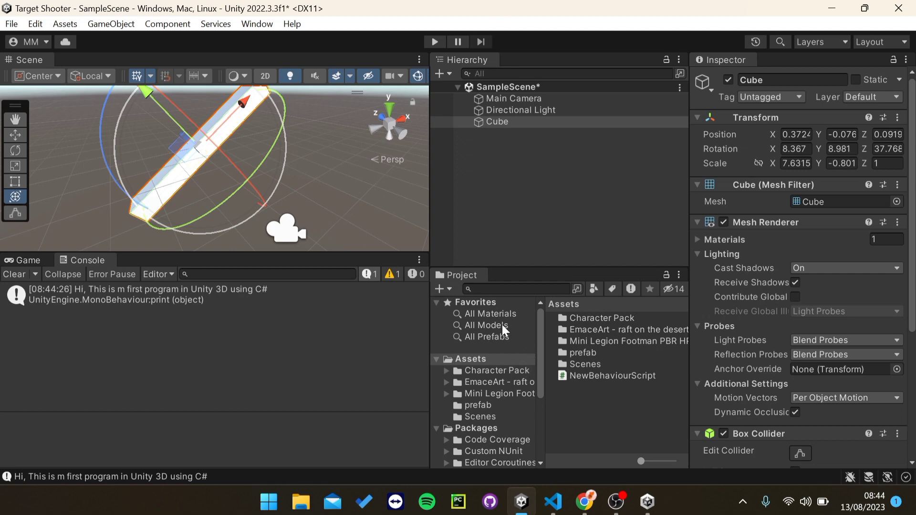
Step: Browse the Project window, collapsing Packages and showing the Assets > Scenes folder
{"action": "scroll", "coordinate": [512, 384], "scroll_direction": "down", "scroll_amount": 2}
{"action": "scroll", "coordinate": [525, 363], "scroll_direction": "up", "scroll_amount": 2}
{"action": "scroll", "coordinate": [509, 392], "scroll_direction": "down", "scroll_amount": 4}
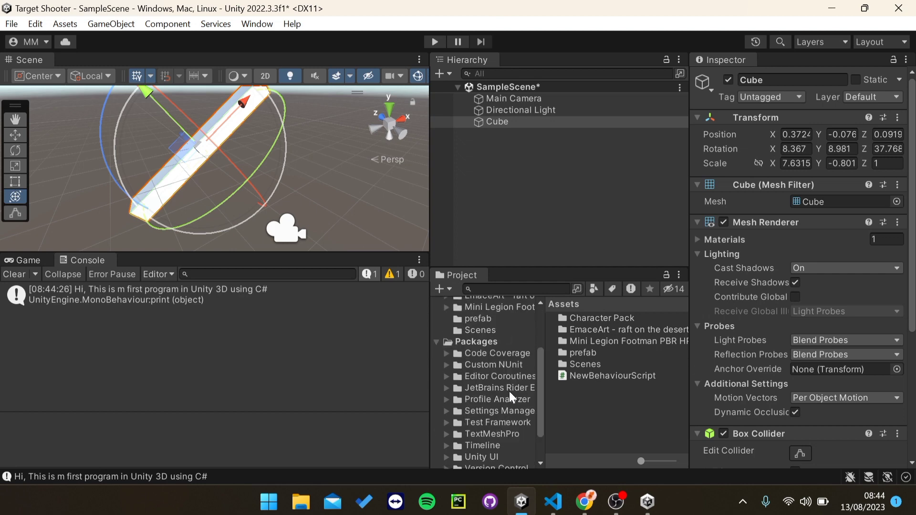
{"action": "left_click", "coordinate": [468, 342]}
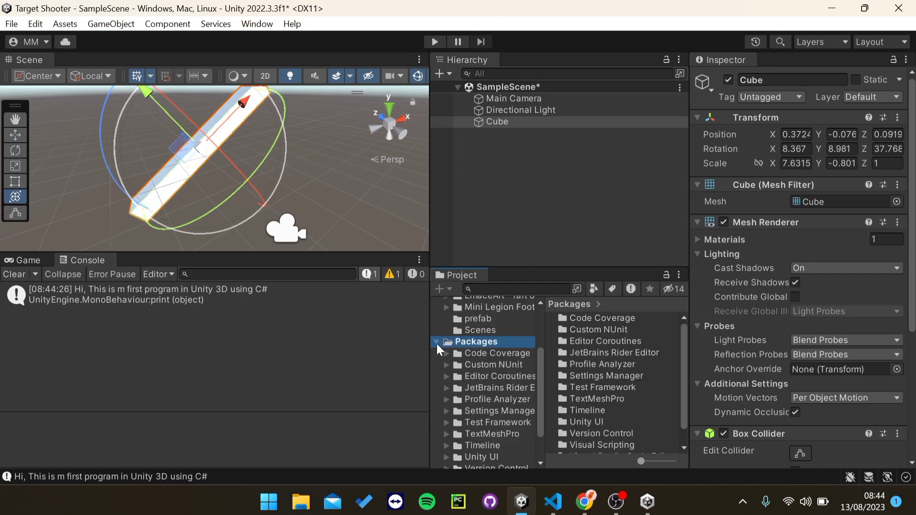
{"action": "scroll", "coordinate": [496, 372], "scroll_direction": "down", "scroll_amount": 3}
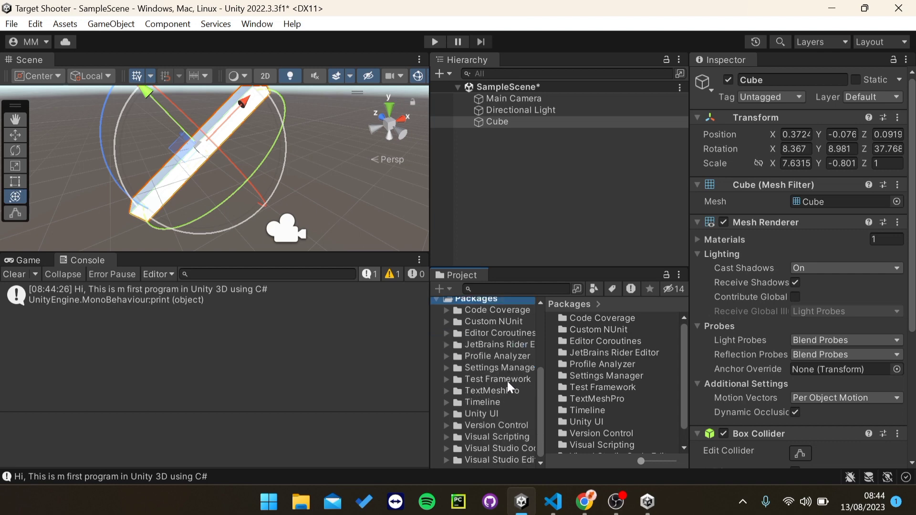
{"action": "scroll", "coordinate": [482, 364], "scroll_direction": "up", "scroll_amount": 8}
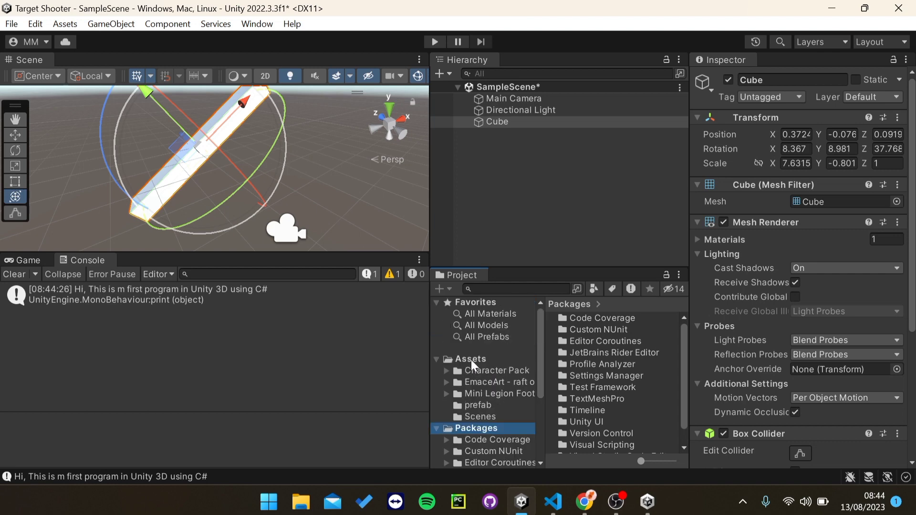
{"action": "left_click", "coordinate": [435, 428]}
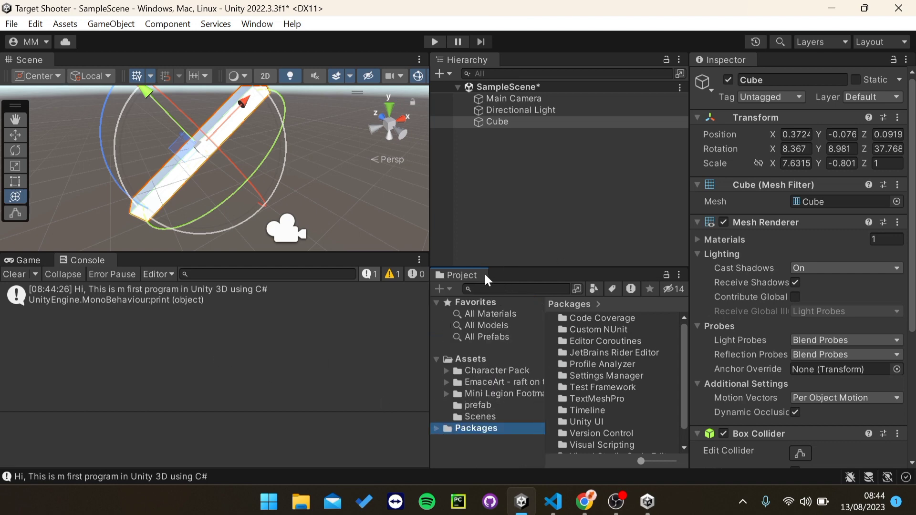
{"action": "left_click", "coordinate": [499, 416]}
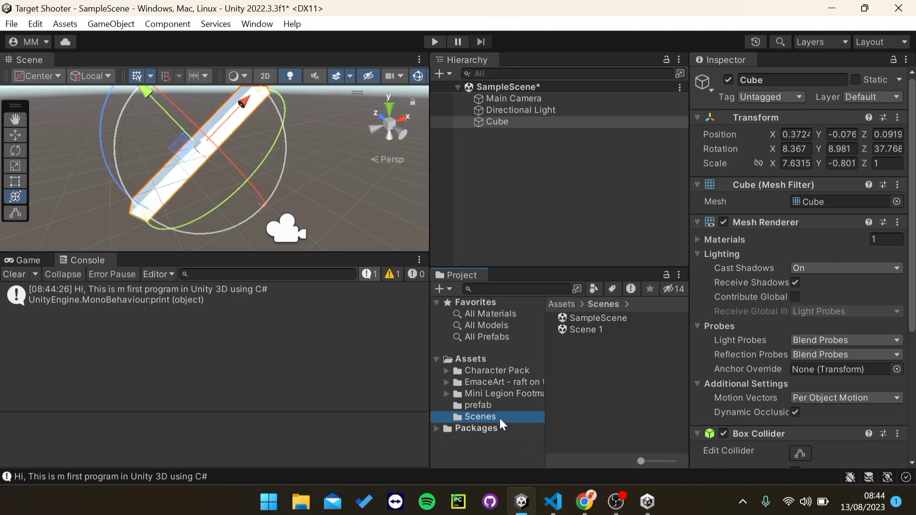
{"action": "left_click", "coordinate": [480, 361]}
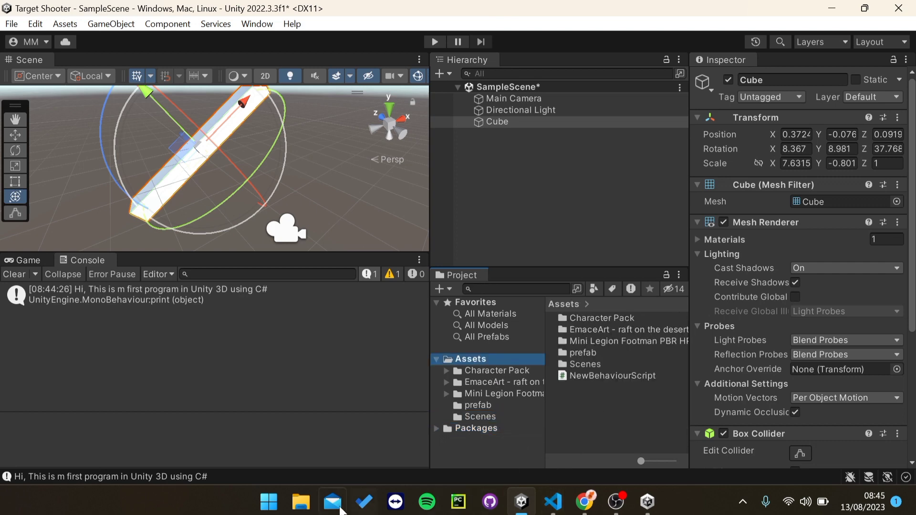
Step: Drag the A Crypto Token 0 image from Downloads into Unity's Project panel, then minimize Explorer
{"action": "left_click", "coordinate": [299, 504]}
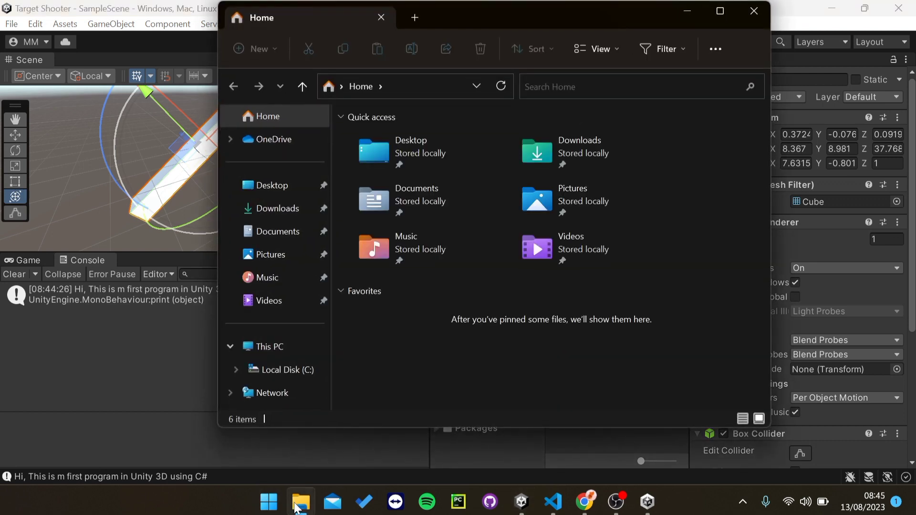
{"action": "left_click", "coordinate": [275, 214]}
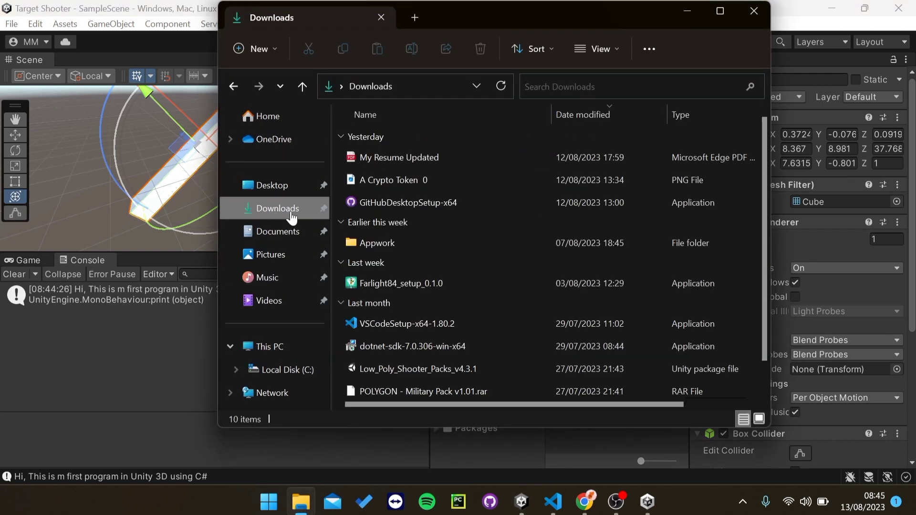
{"action": "left_click", "coordinate": [371, 158]}
{"action": "left_click", "coordinate": [377, 181]}
{"action": "left_click_drag", "start_coordinate": [377, 180], "coordinate": [597, 441]}
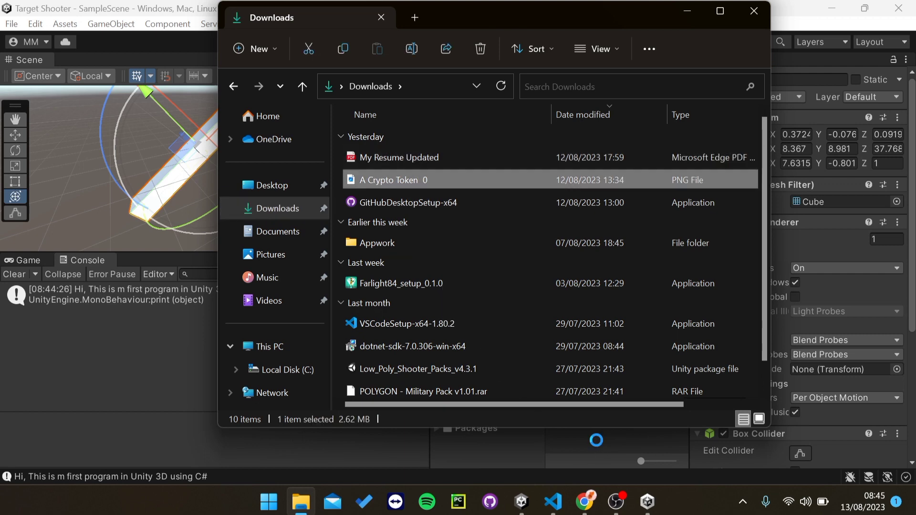
{"action": "left_click", "coordinate": [687, 10]}
Step: Delete the imported A Crypto Token 0 asset from the project
{"action": "left_click", "coordinate": [587, 376]}
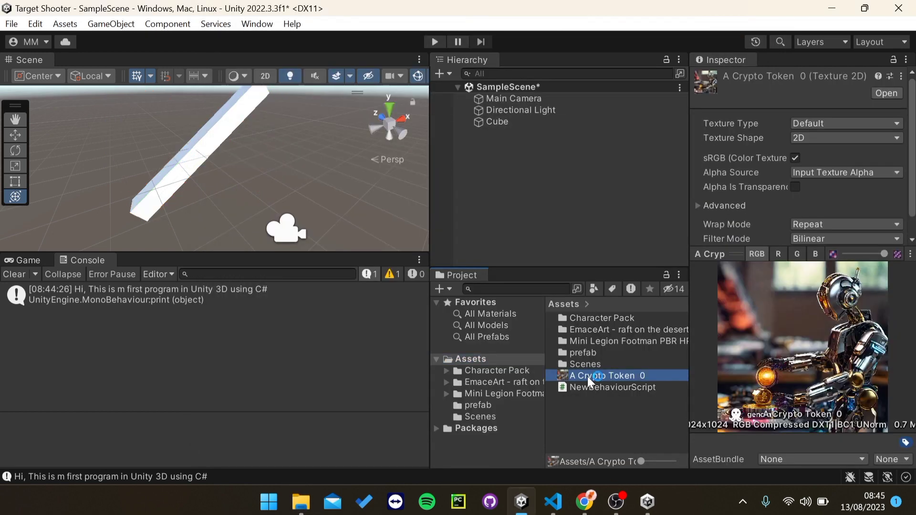
{"action": "right_click", "coordinate": [588, 377]}
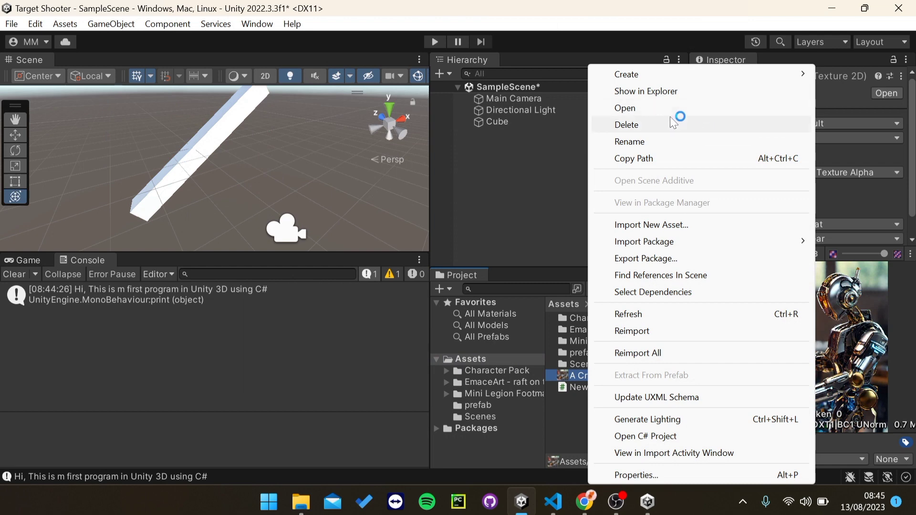
{"action": "left_click", "coordinate": [670, 120]}
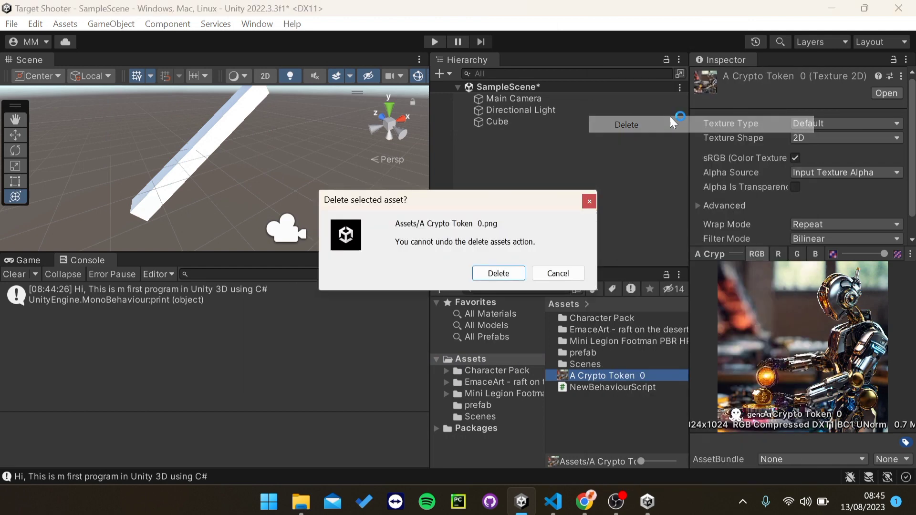
{"action": "left_click", "coordinate": [498, 274]}
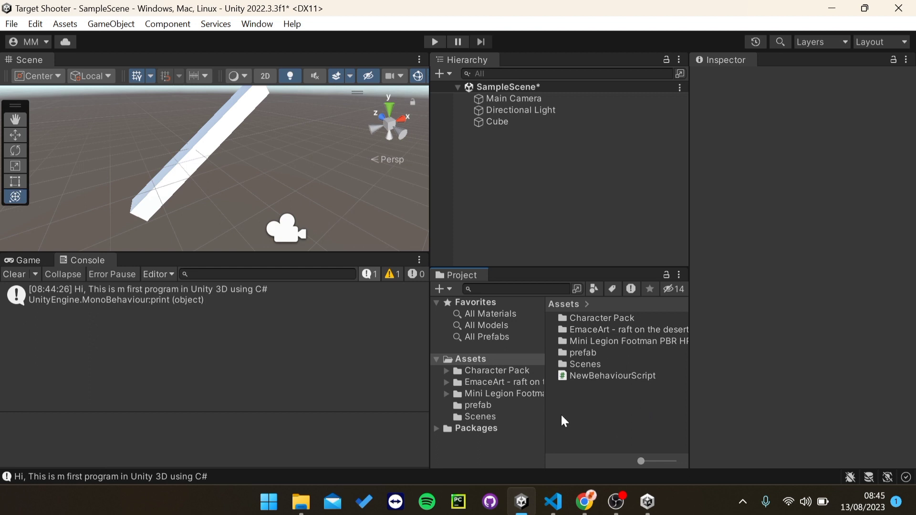
Step: Show the log's stack trace and toggle the Console's error, warning and info filters
{"action": "left_click", "coordinate": [93, 300]}
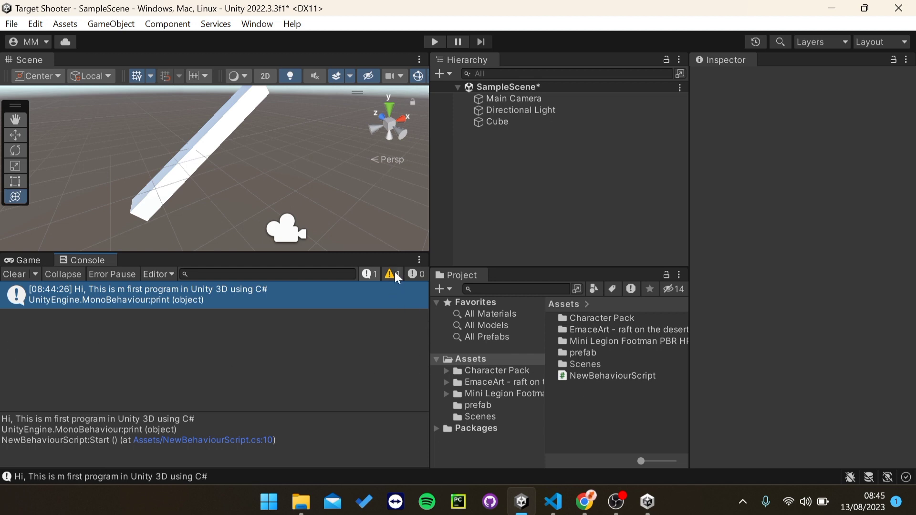
{"action": "left_click", "coordinate": [409, 277]}
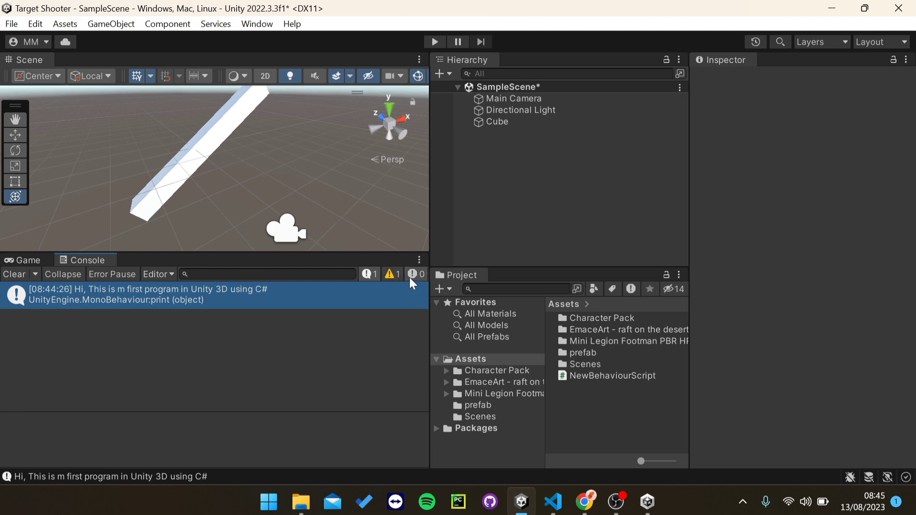
{"action": "left_click", "coordinate": [397, 274]}
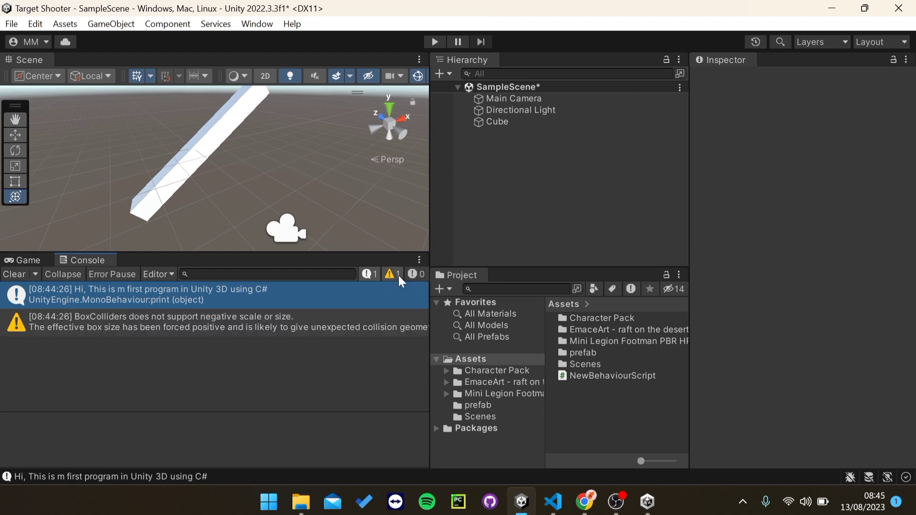
{"action": "left_click", "coordinate": [373, 274]}
{"action": "left_click", "coordinate": [373, 273]}
{"action": "right_click_drag", "start_coordinate": [160, 169], "coordinate": [193, 146]}
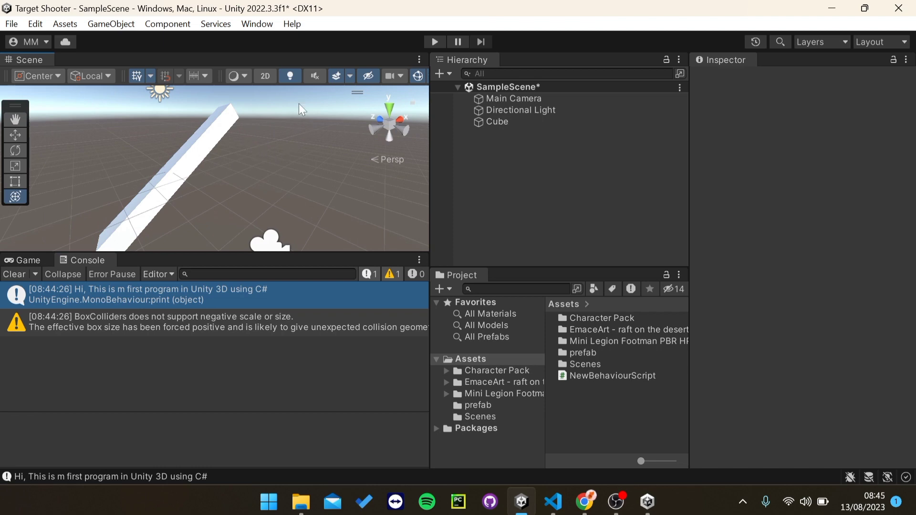
Step: Load assetstore.unity.com in a new Chrome tab
{"action": "mouse_move", "coordinate": [585, 501]}
{"action": "left_click", "coordinate": [625, 443]}
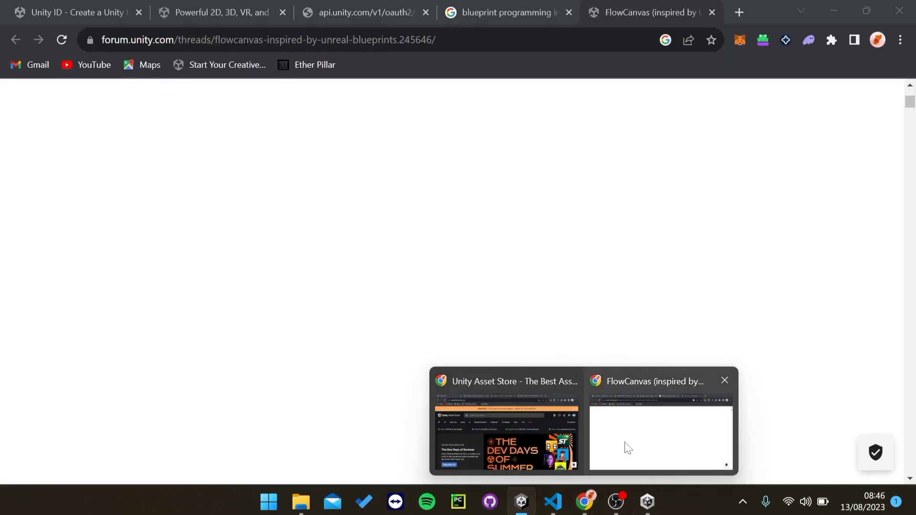
{"action": "left_click", "coordinate": [744, 15]}
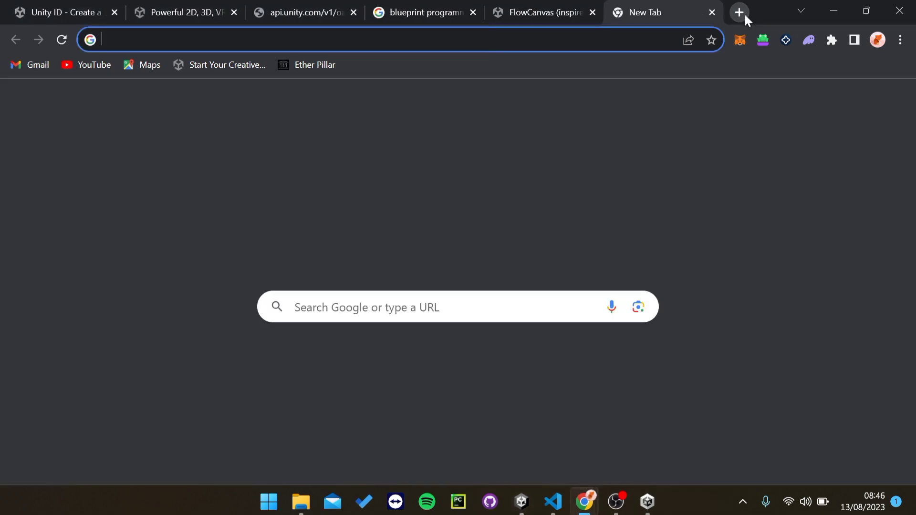
{"action": "type", "text": "ass"}
{"action": "key", "text": "Right"}
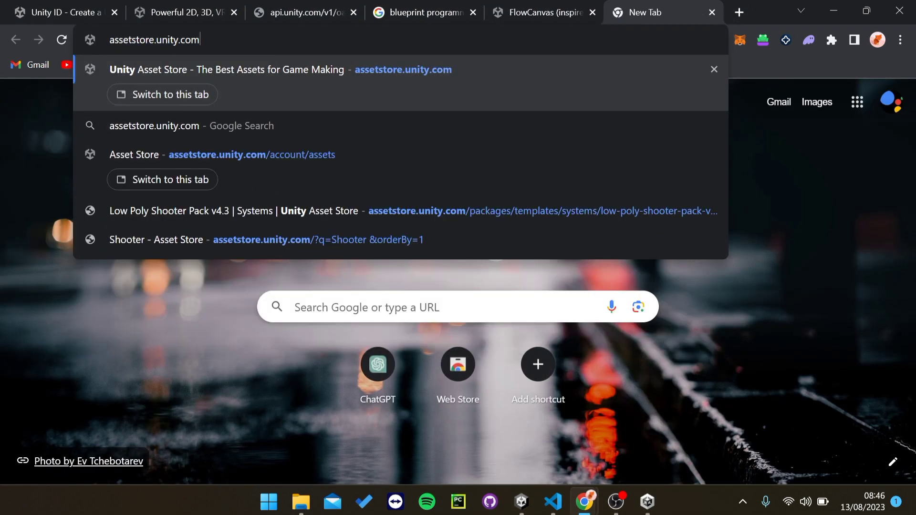
{"action": "key", "text": "Return"}
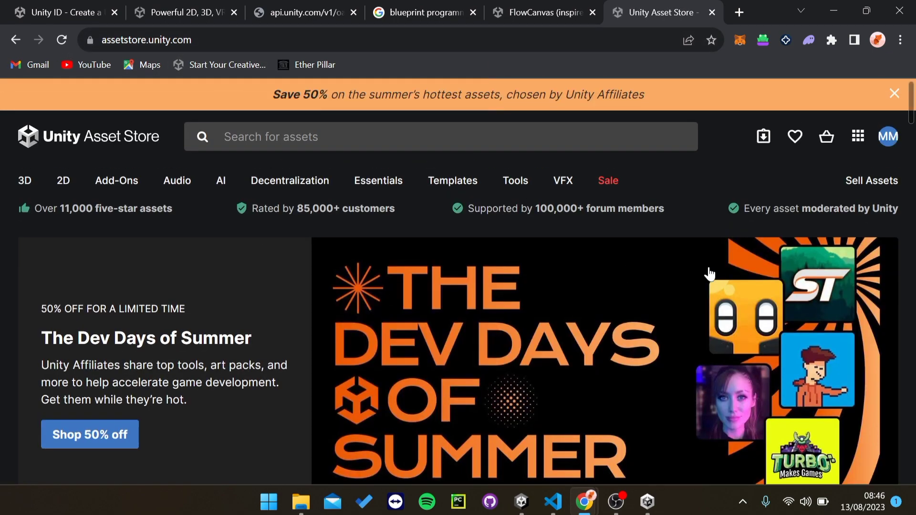
Step: Browse the Asset Store home page and its search bar, then minimize Chrome
{"action": "scroll", "coordinate": [520, 287], "scroll_direction": "down", "scroll_amount": 5}
{"action": "scroll", "coordinate": [525, 320], "scroll_direction": "up", "scroll_amount": 6}
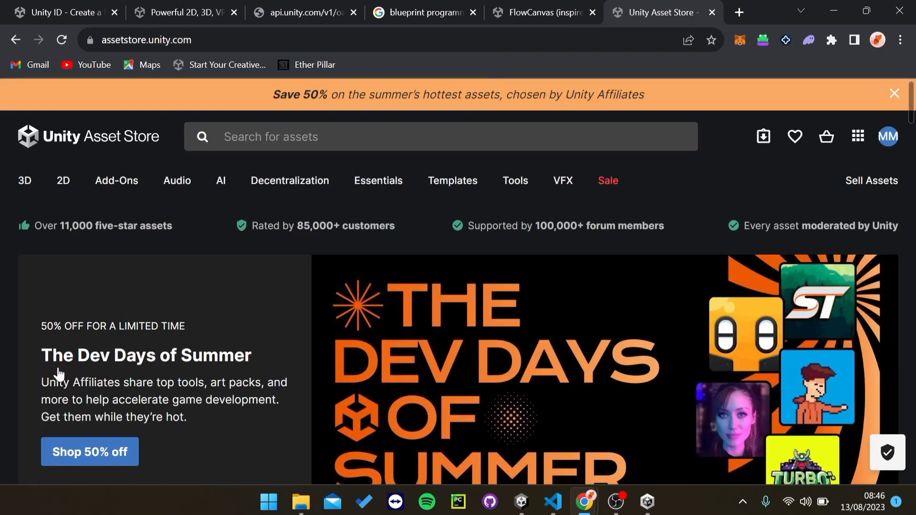
{"action": "scroll", "coordinate": [154, 339], "scroll_direction": "down", "scroll_amount": 2}
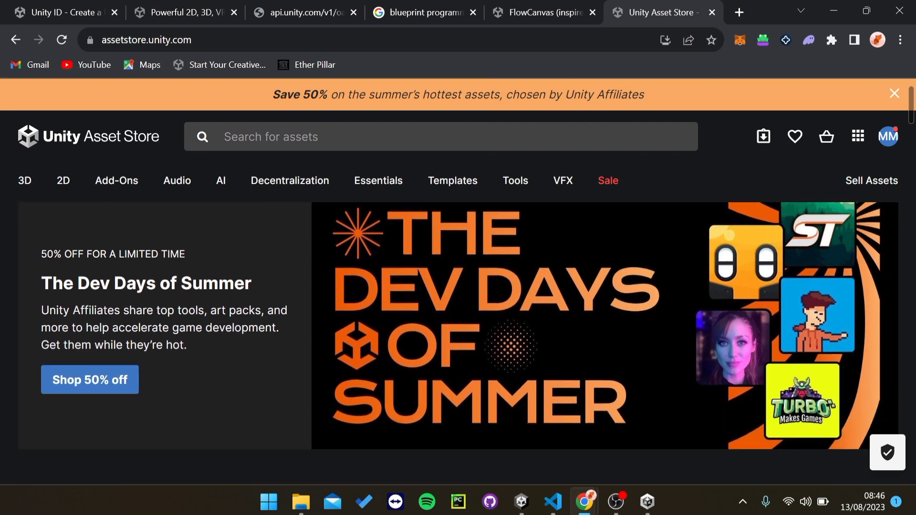
{"action": "scroll", "coordinate": [196, 368], "scroll_direction": "up", "scroll_amount": 2}
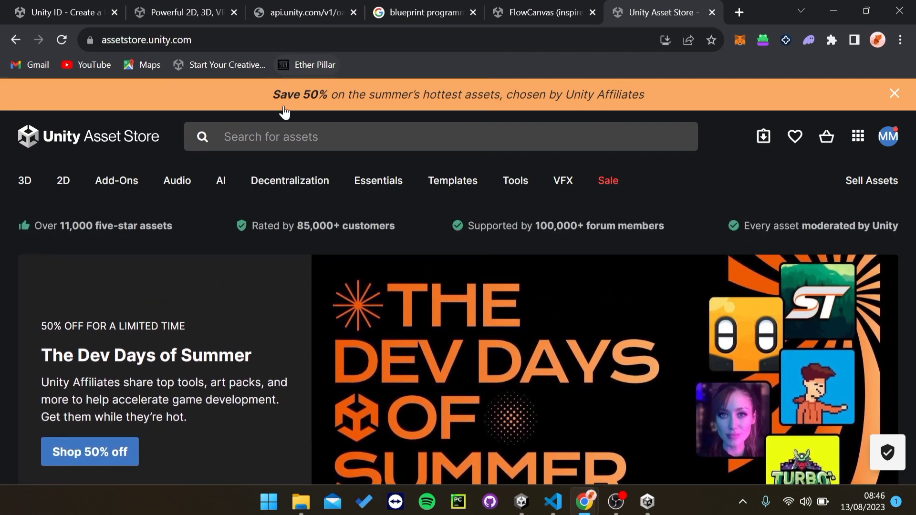
{"action": "left_click", "coordinate": [284, 136]}
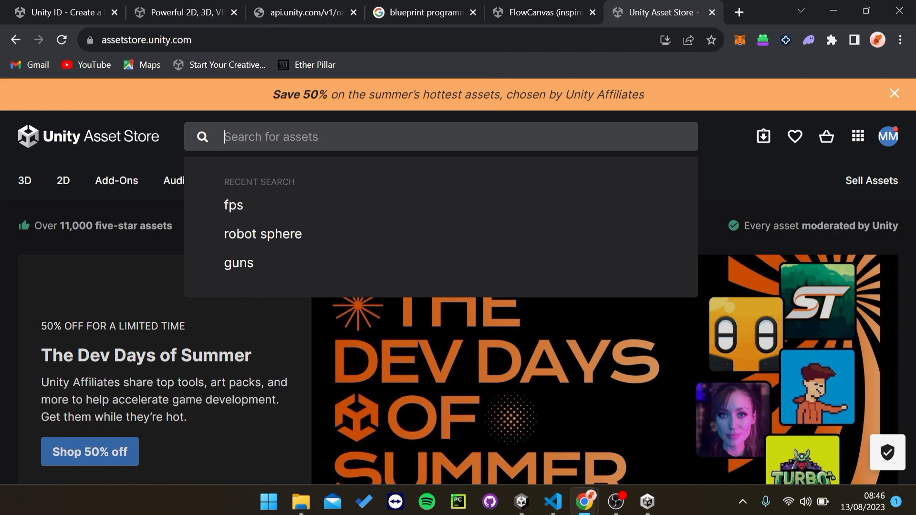
{"action": "left_click", "coordinate": [13, 244]}
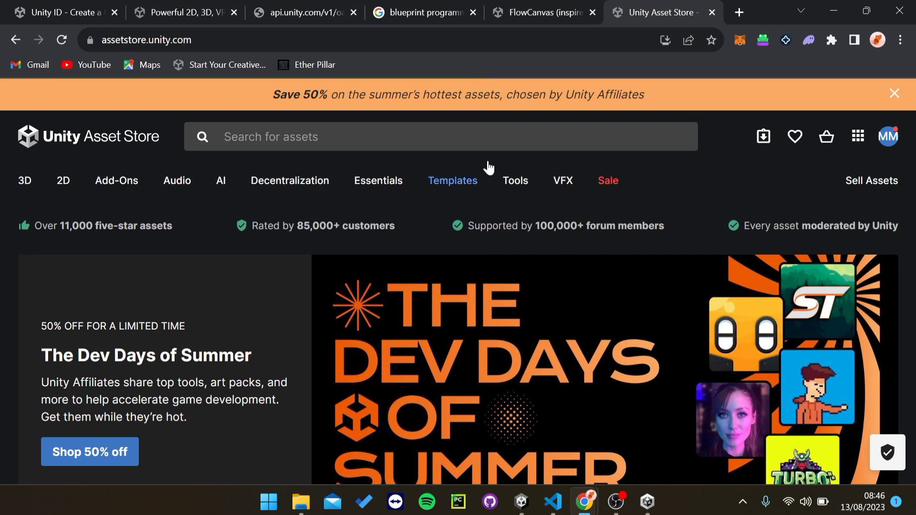
{"action": "mouse_move", "coordinate": [455, 181]}
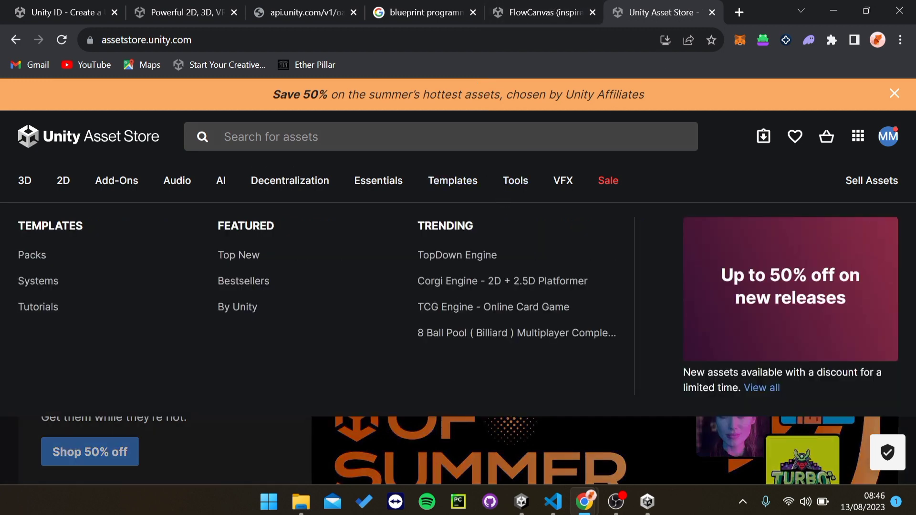
{"action": "left_click", "coordinate": [449, 137]}
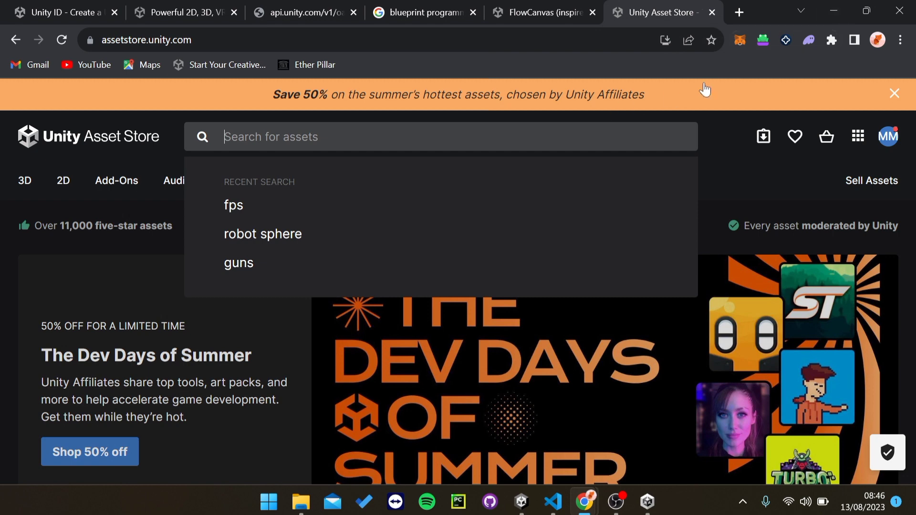
{"action": "left_click", "coordinate": [833, 10]}
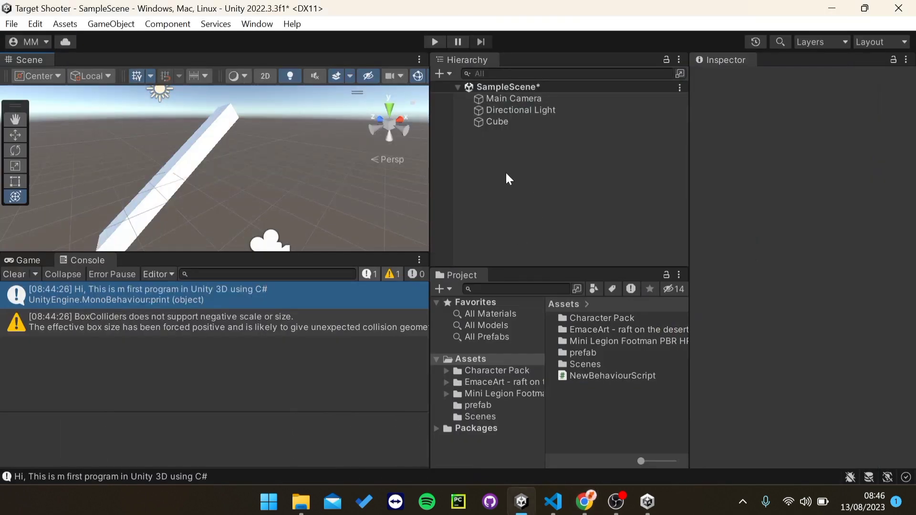
Step: Review My Assets in Package Manager, close it, and clear all Console messages
{"action": "left_click", "coordinate": [256, 24]}
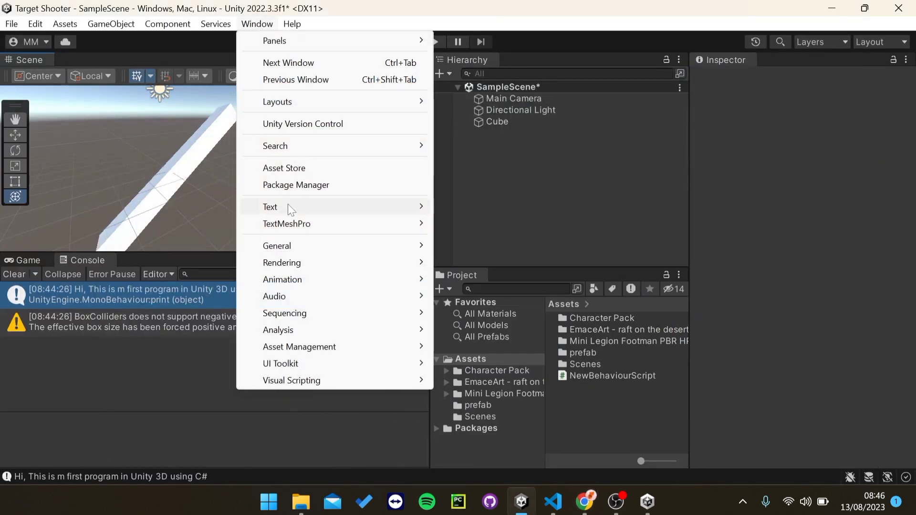
{"action": "left_click", "coordinate": [288, 186]}
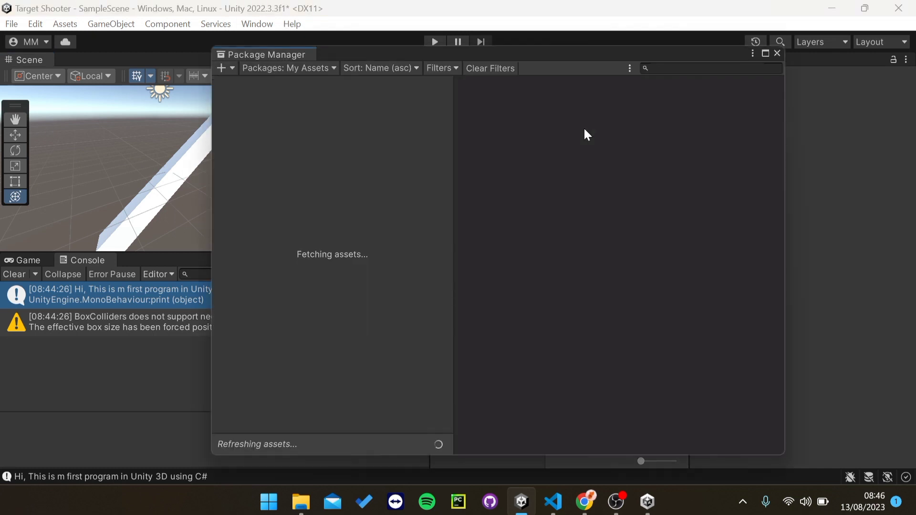
{"action": "left_click", "coordinate": [647, 501]}
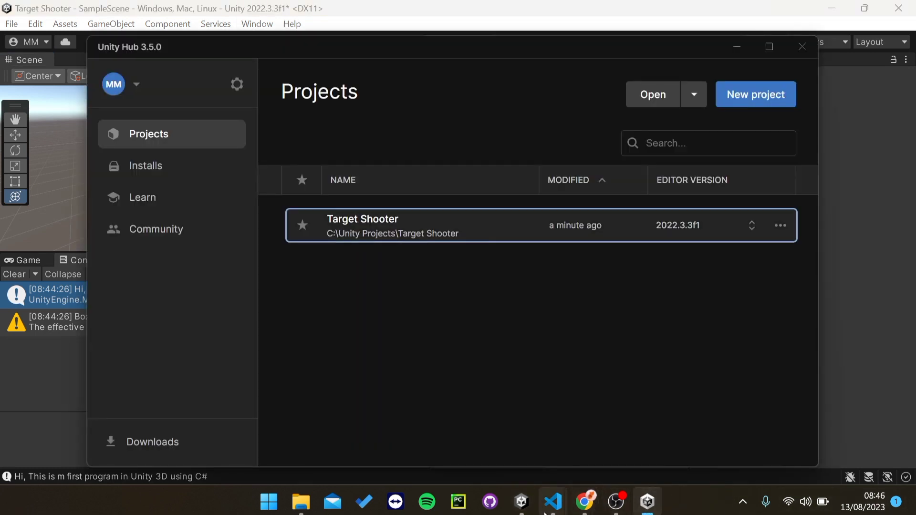
{"action": "left_click", "coordinate": [522, 501]}
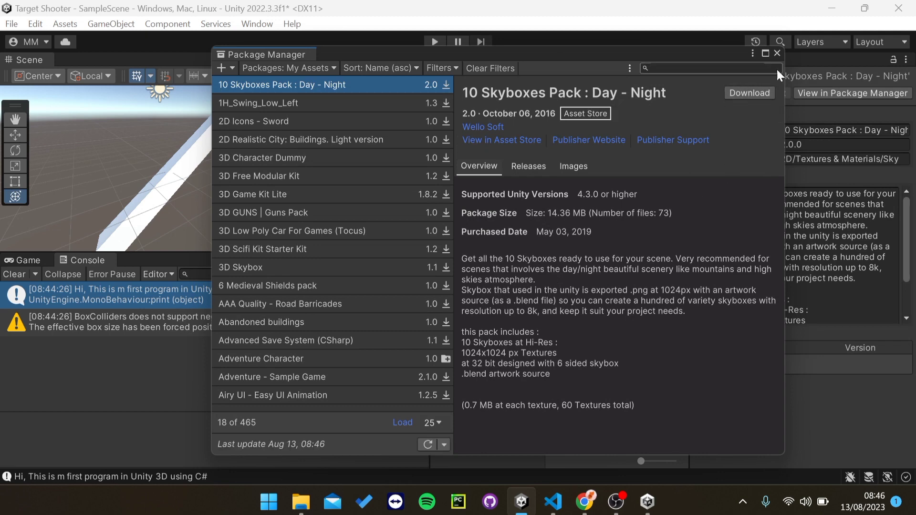
{"action": "left_click", "coordinate": [776, 53]}
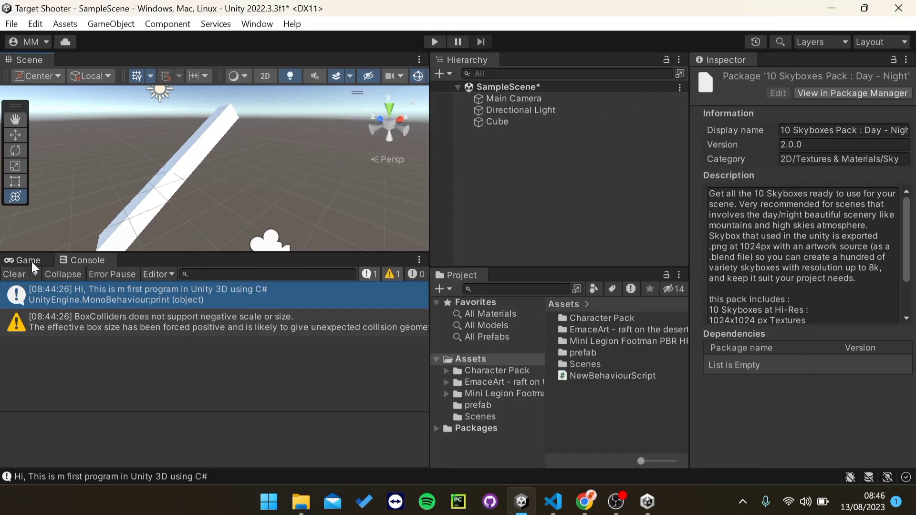
{"action": "left_click", "coordinate": [14, 274]}
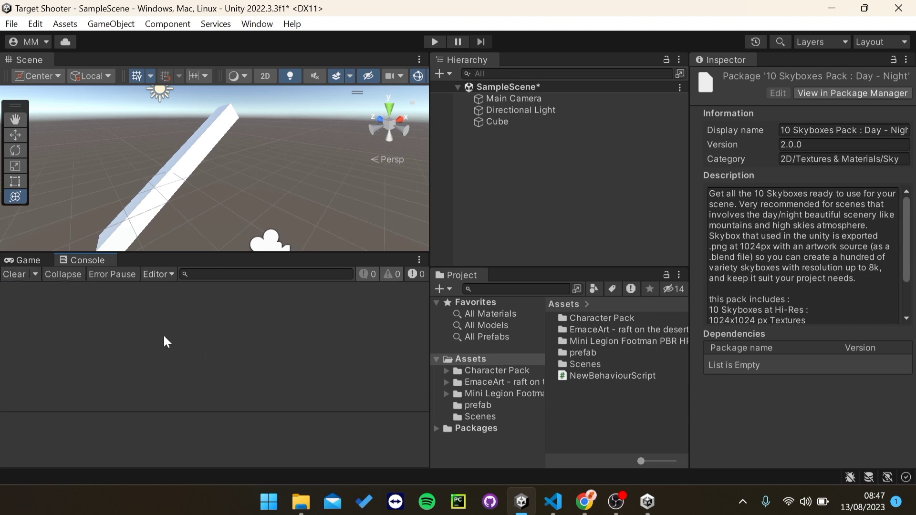
Step: Delete the NewBehaviourScript asset from Assets and confirm the deletion
{"action": "left_click", "coordinate": [585, 377]}
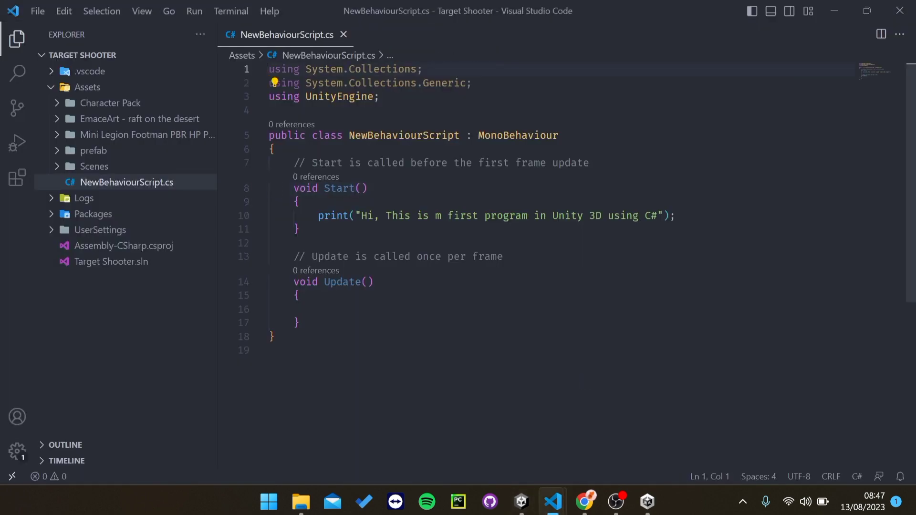
{"action": "mouse_move", "coordinate": [521, 502]}
{"action": "left_click", "coordinate": [577, 437]}
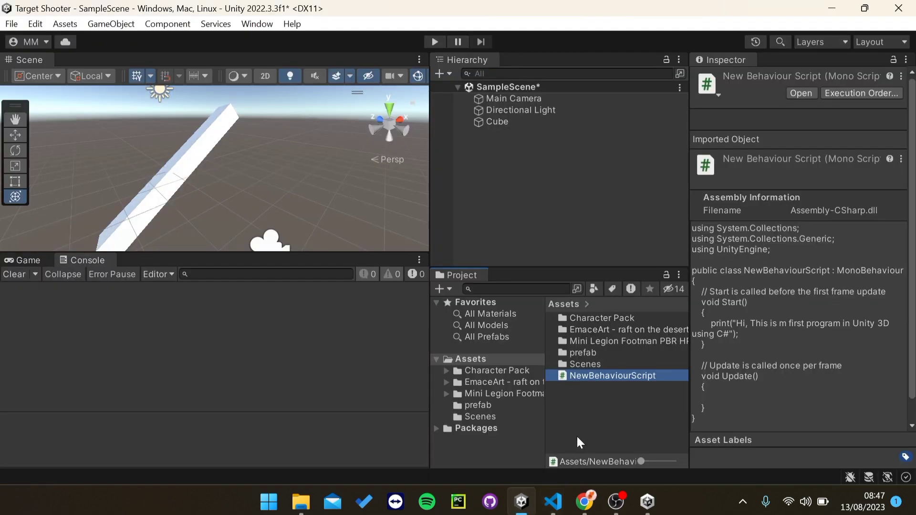
{"action": "left_click", "coordinate": [577, 416]}
{"action": "right_click", "coordinate": [578, 411]}
{"action": "left_click", "coordinate": [568, 380]}
{"action": "right_click", "coordinate": [569, 379]}
{"action": "left_click", "coordinate": [604, 124]}
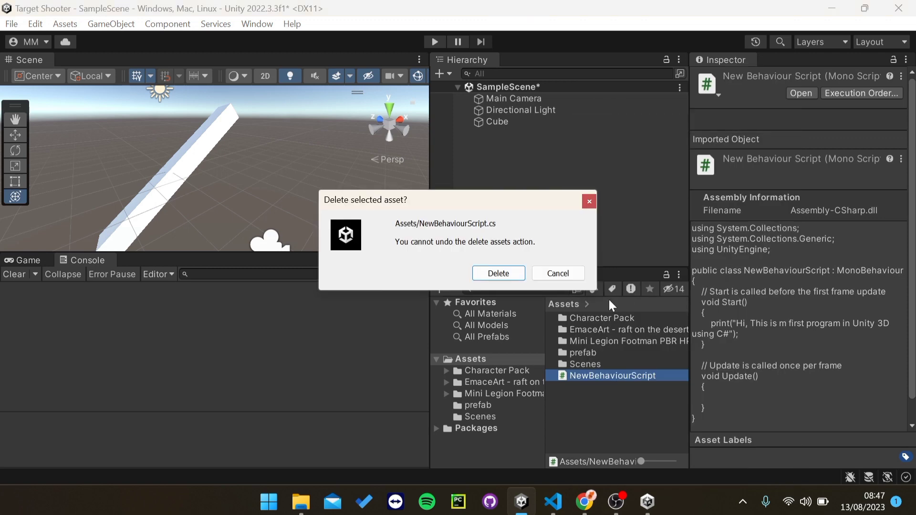
{"action": "left_click", "coordinate": [498, 273]}
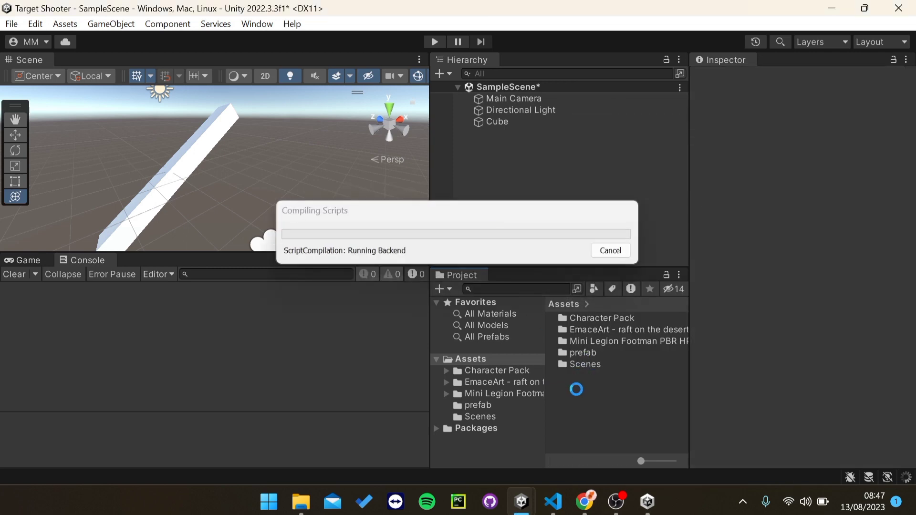
Step: Close NewBehaviourScript.cs in VS Code and minimize VS Code
{"action": "left_click", "coordinate": [551, 498]}
{"action": "left_click", "coordinate": [603, 414]}
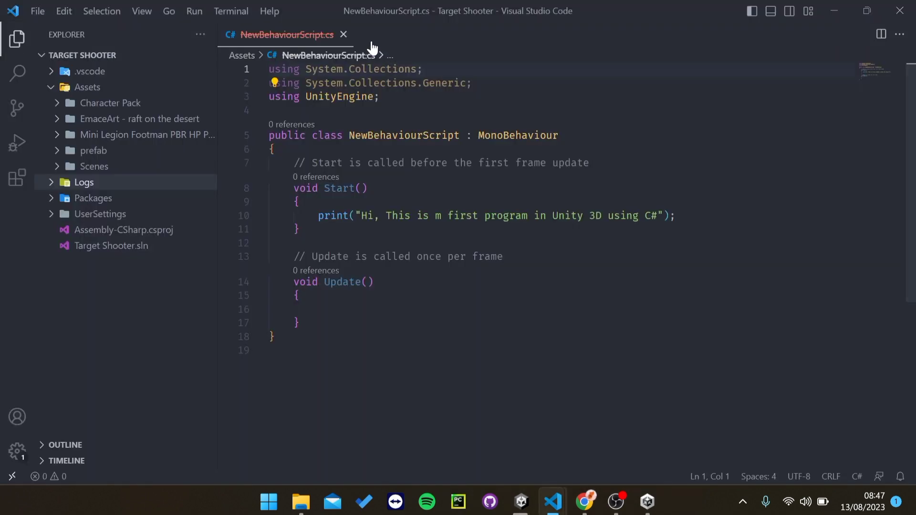
{"action": "left_click", "coordinate": [343, 33]}
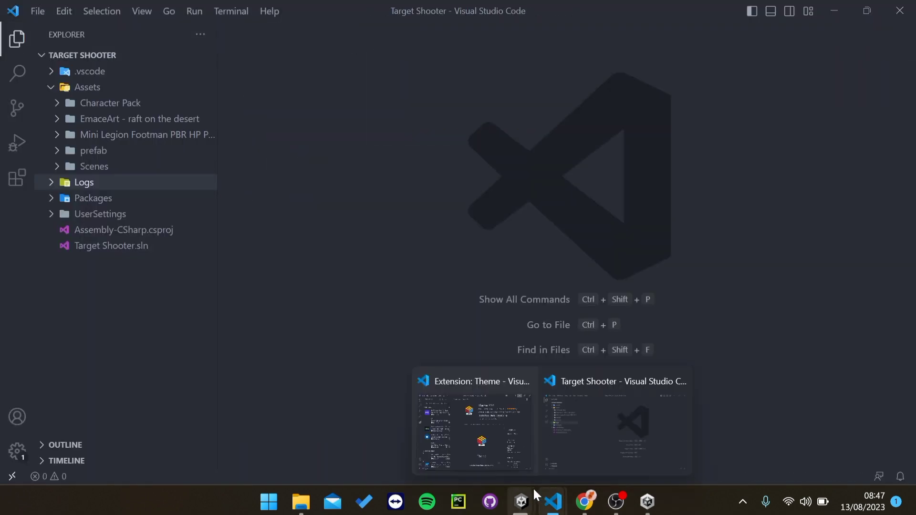
{"action": "mouse_move", "coordinate": [533, 501]}
{"action": "left_click", "coordinate": [505, 462]}
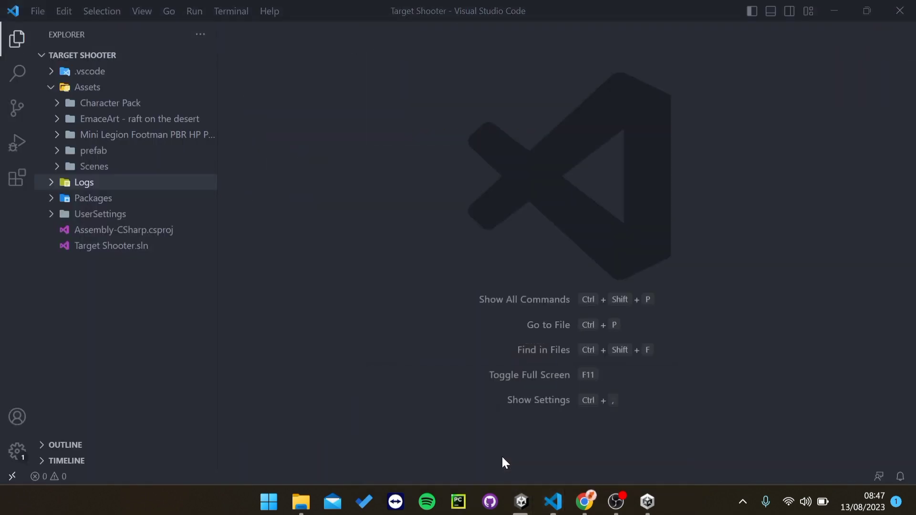
{"action": "left_click", "coordinate": [835, 11]}
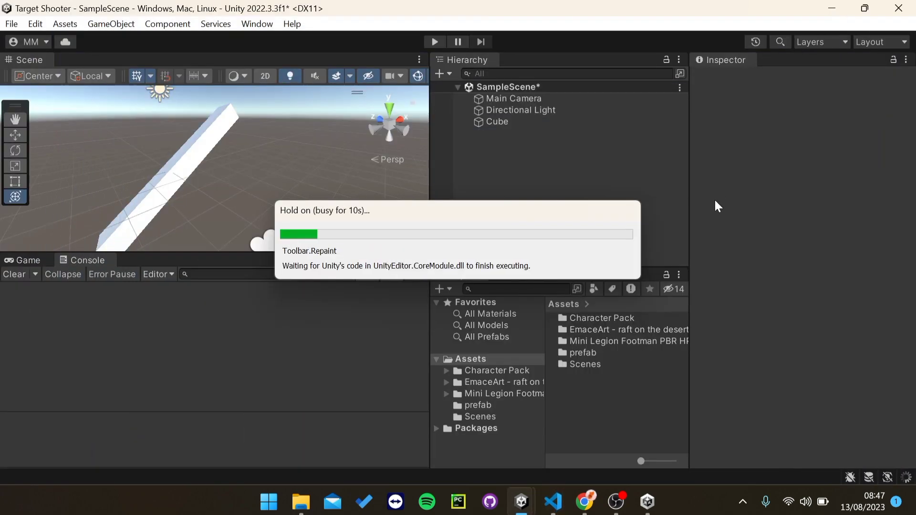
Step: Create a C# script named Test in Assets and bring up the Target Shooter project in VS Code
{"action": "right_click", "coordinate": [602, 400]}
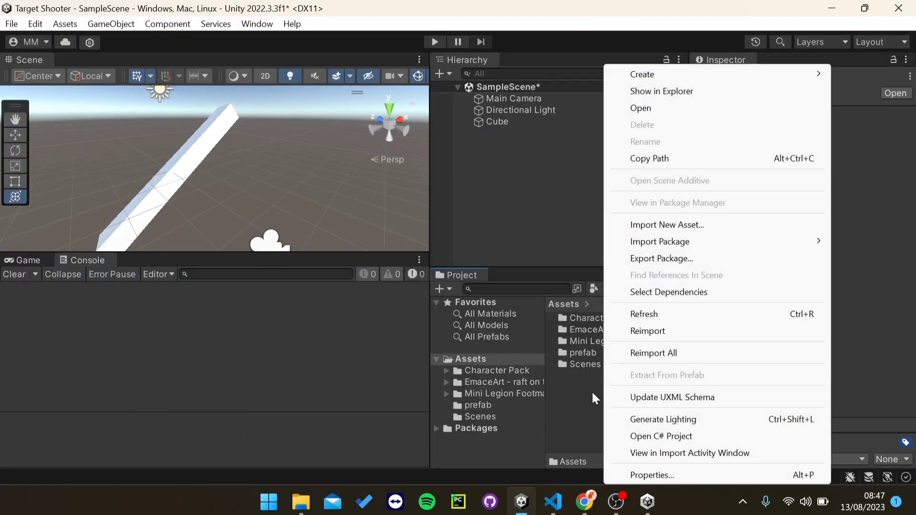
{"action": "mouse_move", "coordinate": [648, 85]}
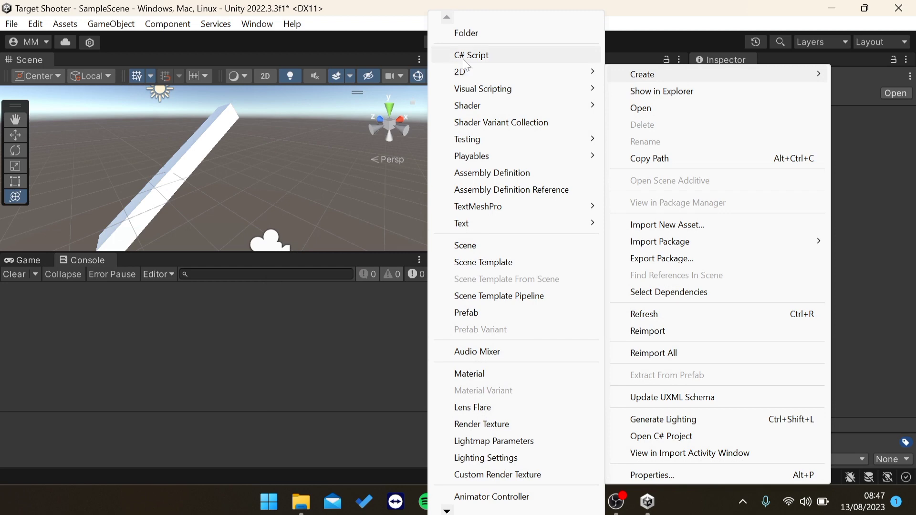
{"action": "left_click", "coordinate": [463, 58]}
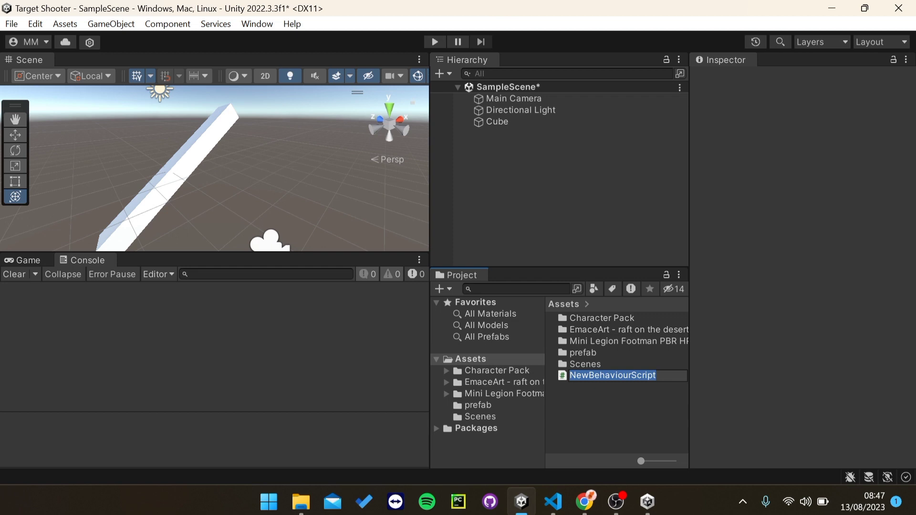
{"action": "type", "text": "Test"}
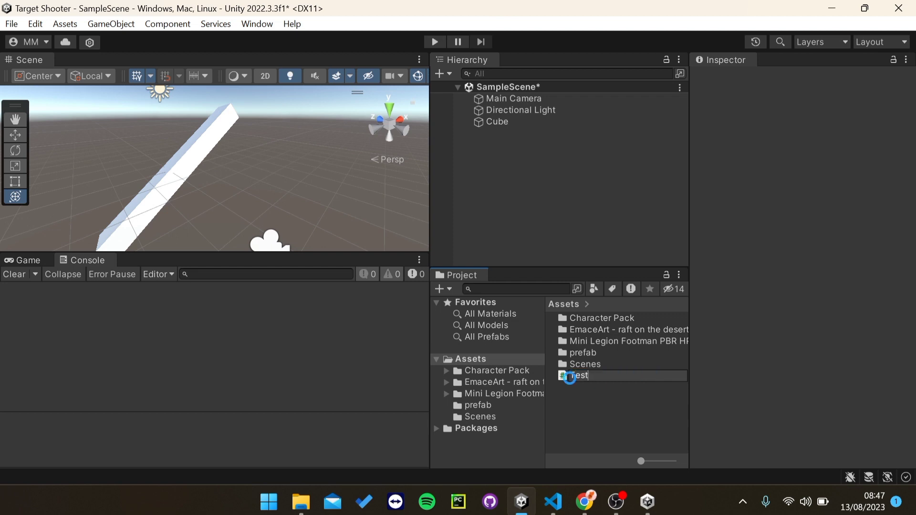
{"action": "key", "text": "Return"}
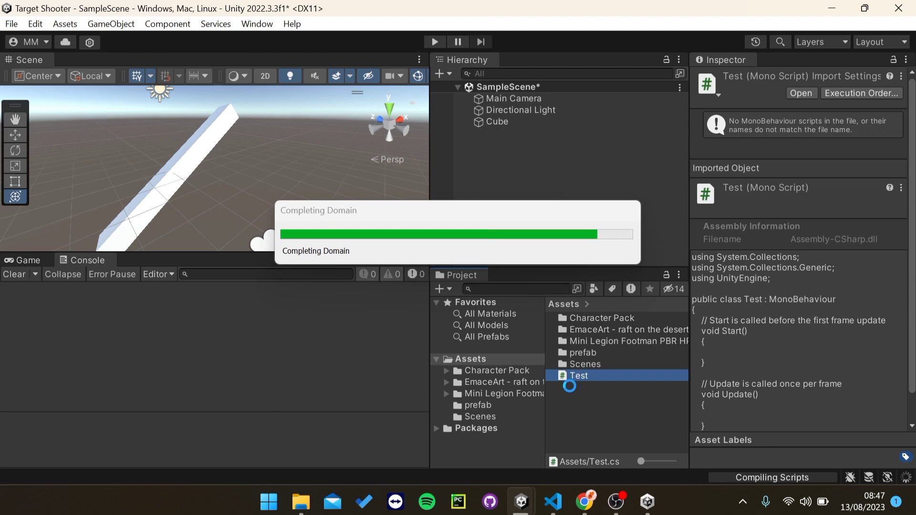
{"action": "mouse_move", "coordinate": [553, 501]}
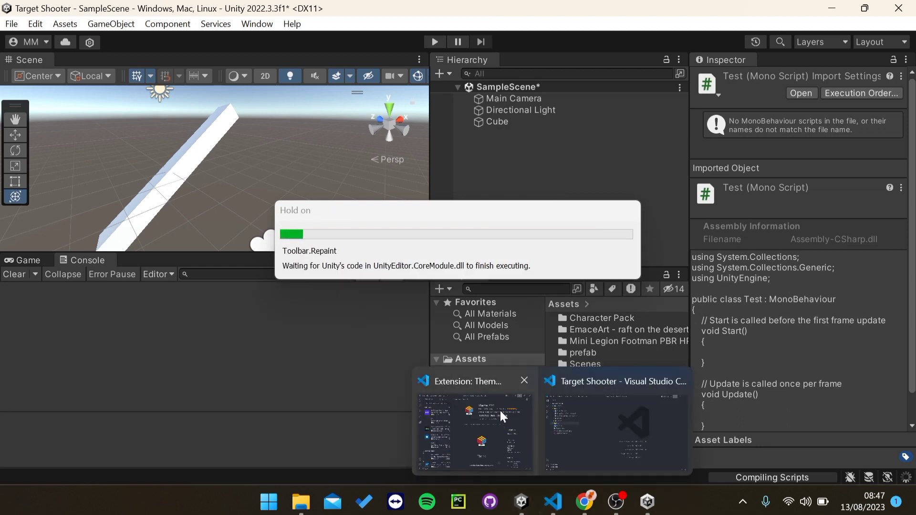
{"action": "left_click", "coordinate": [583, 414]}
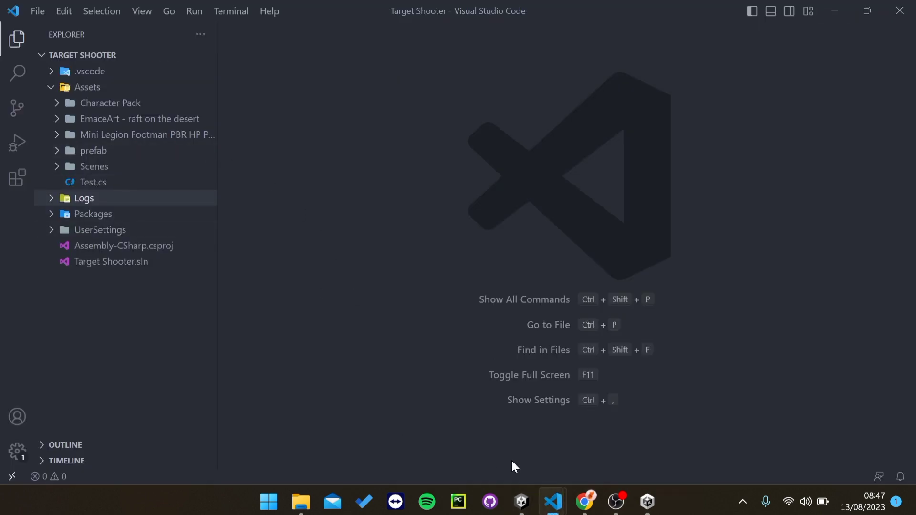
Step: Open Test.cs and place the cursor inside the Start method
{"action": "mouse_move", "coordinate": [522, 501]}
{"action": "left_click", "coordinate": [591, 439]}
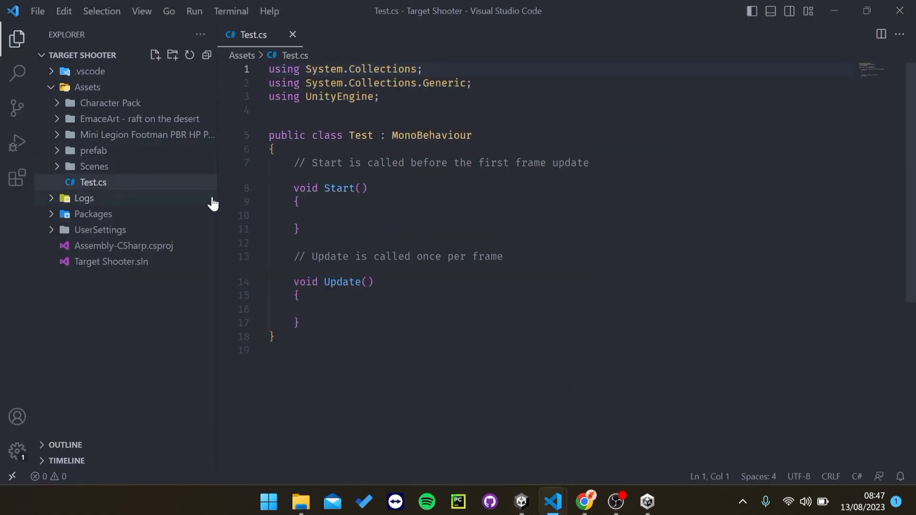
{"action": "scroll", "coordinate": [525, 239], "scroll_direction": "down", "scroll_amount": 4}
{"action": "scroll", "coordinate": [525, 238], "scroll_direction": "up", "scroll_amount": 4}
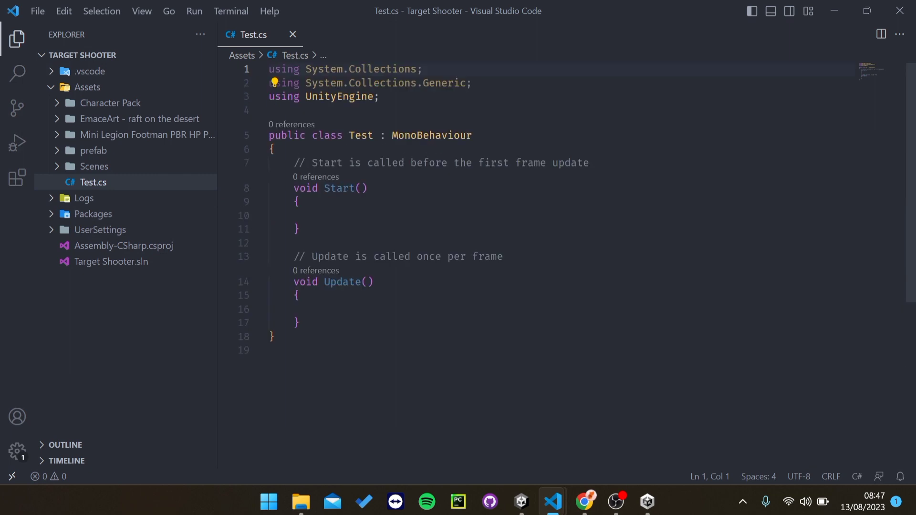
{"action": "left_click", "coordinate": [318, 216]}
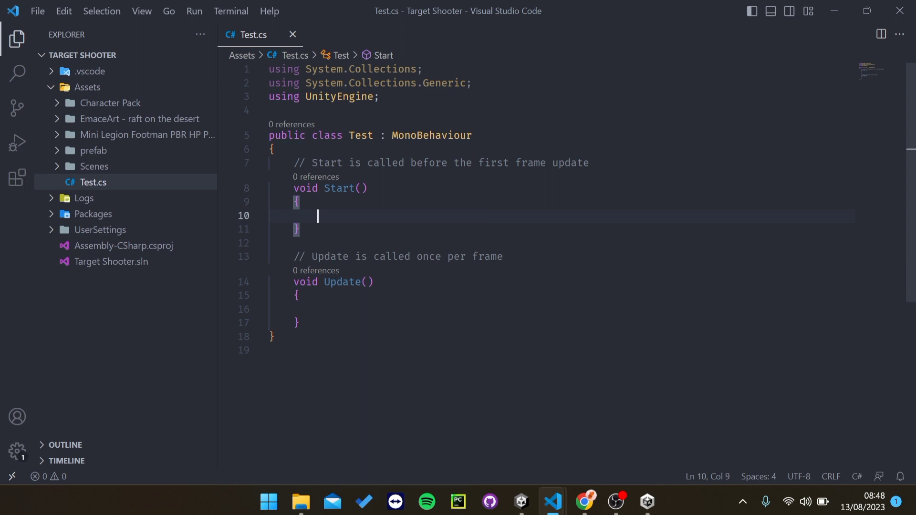
Step: Add print("Hi, WelcomeTo Unity 3D!"); to Start and save Test.cs
{"action": "type", "text": "pri"}
{"action": "key", "text": "Tab"}
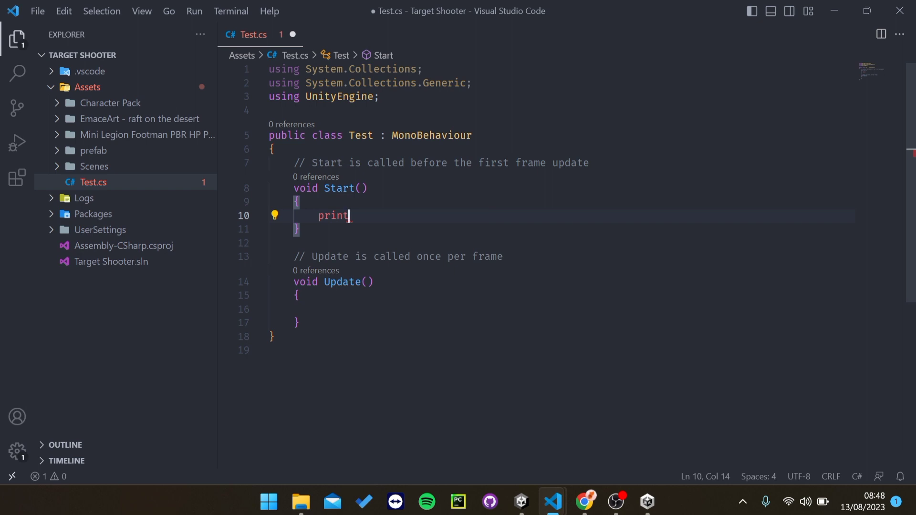
{"action": "type", "text": "();"}
{"action": "key", "text": "Left"}
{"action": "key", "text": "Left"}
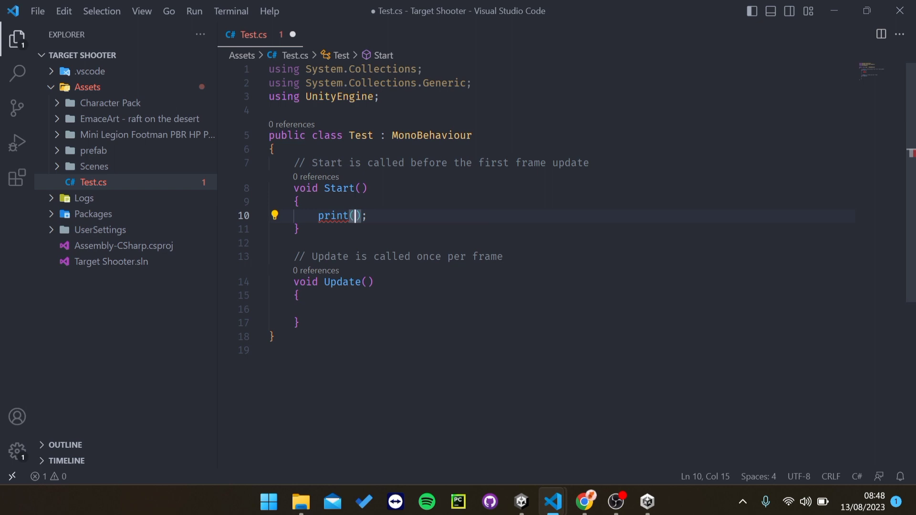
{"action": "type", "text": "\"Hi"}
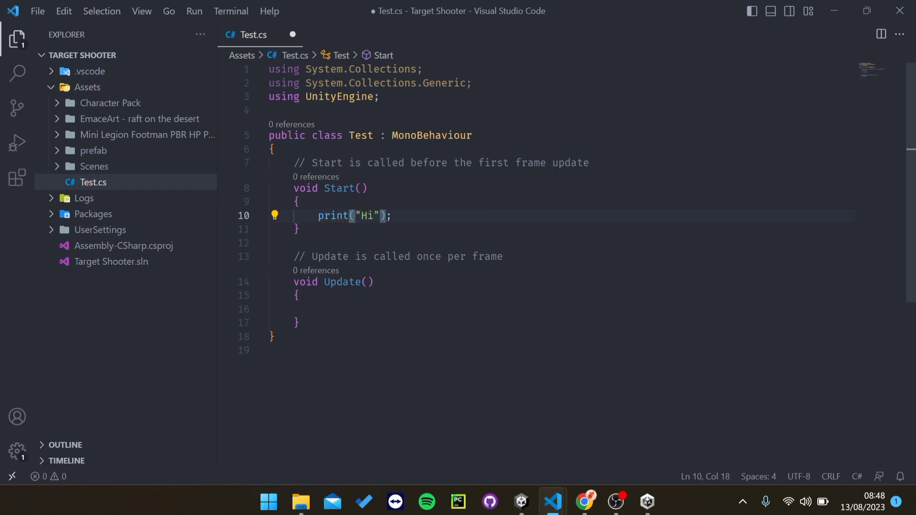
{"action": "type", "text": ", Wel"}
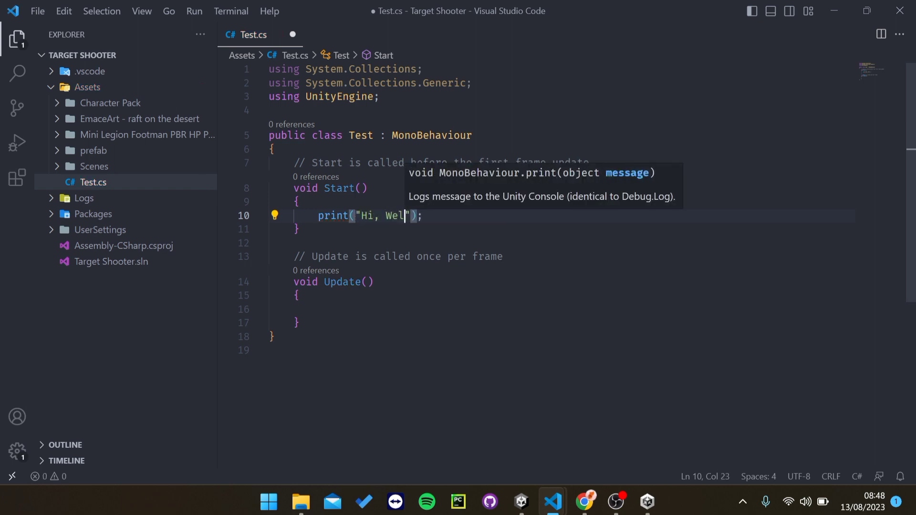
{"action": "type", "text": "come t"}
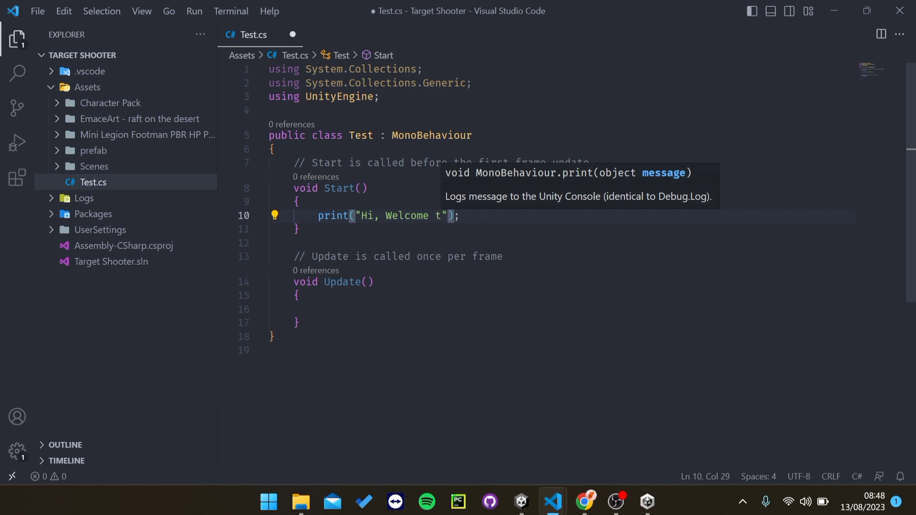
{"action": "key", "text": "BackSpace"}
{"action": "key", "text": "BackSpace"}
{"action": "type", "text": "To Unit"}
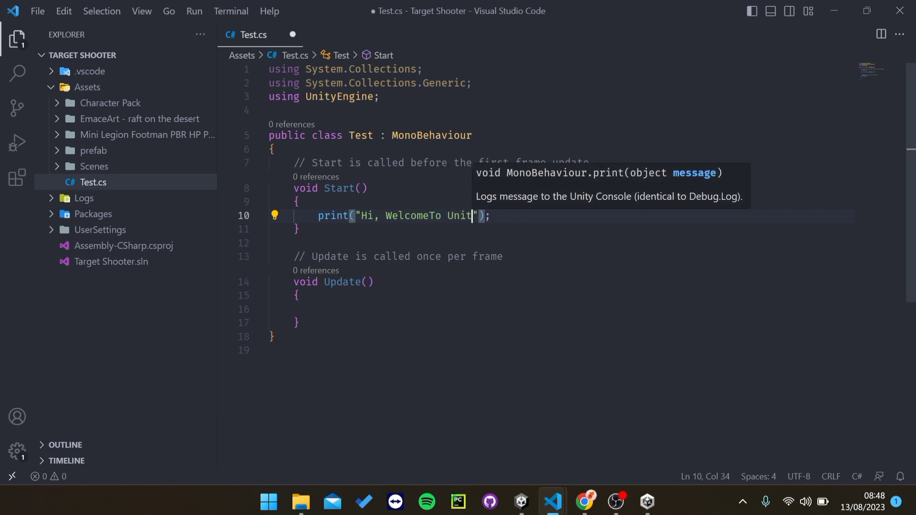
{"action": "type", "text": "y 3D"}
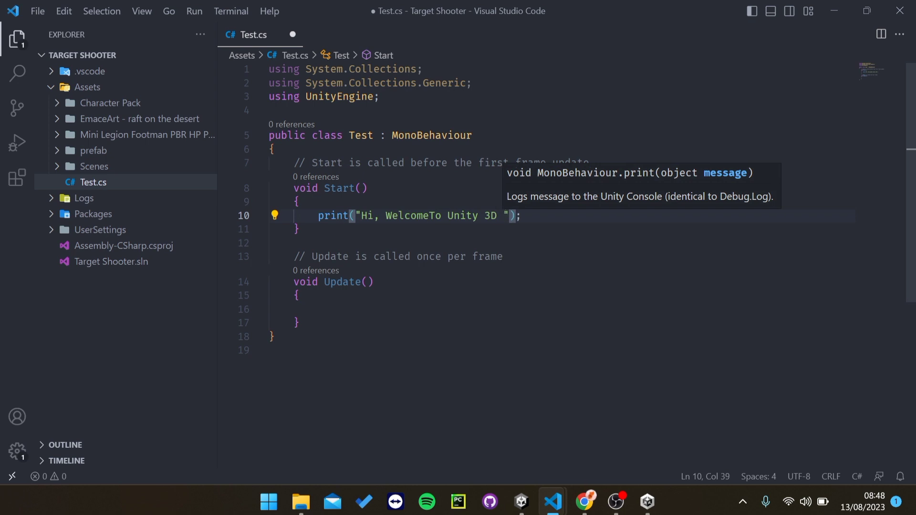
{"action": "key", "text": "BackSpace"}
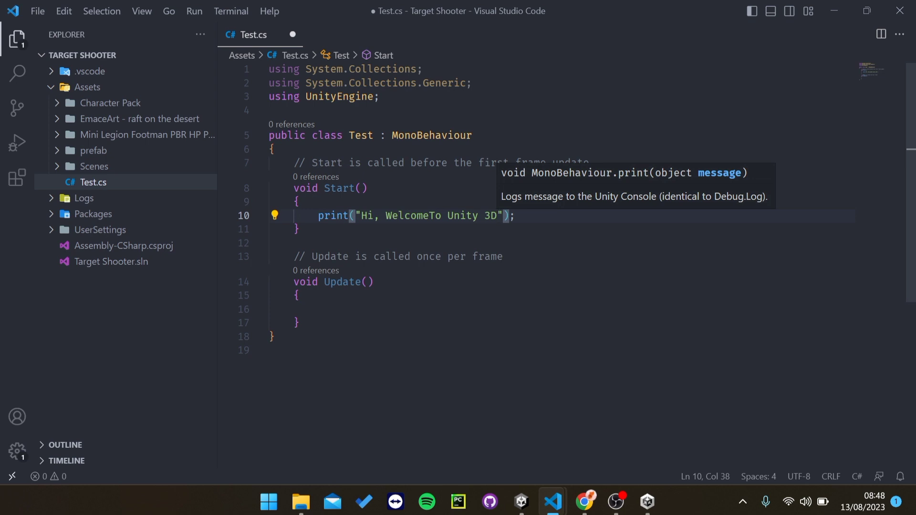
{"action": "type", "text": "!"}
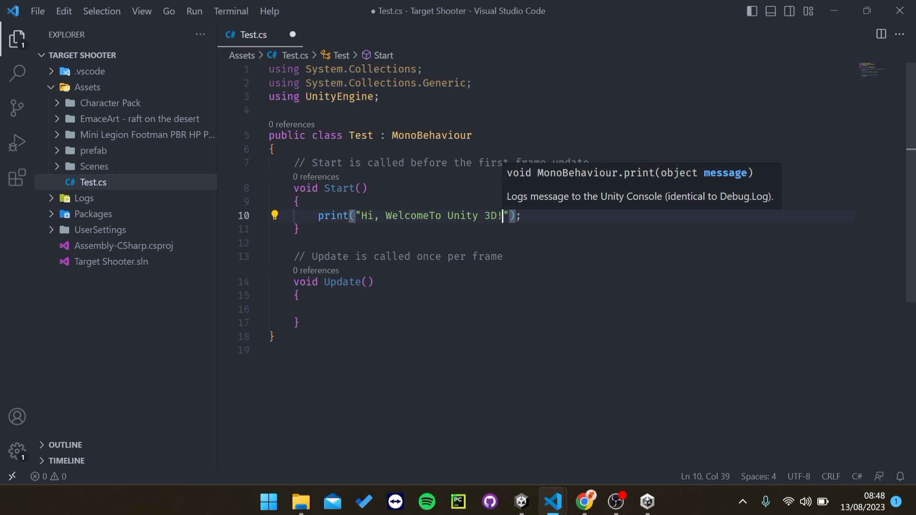
{"action": "key", "text": "ctrl+s"}
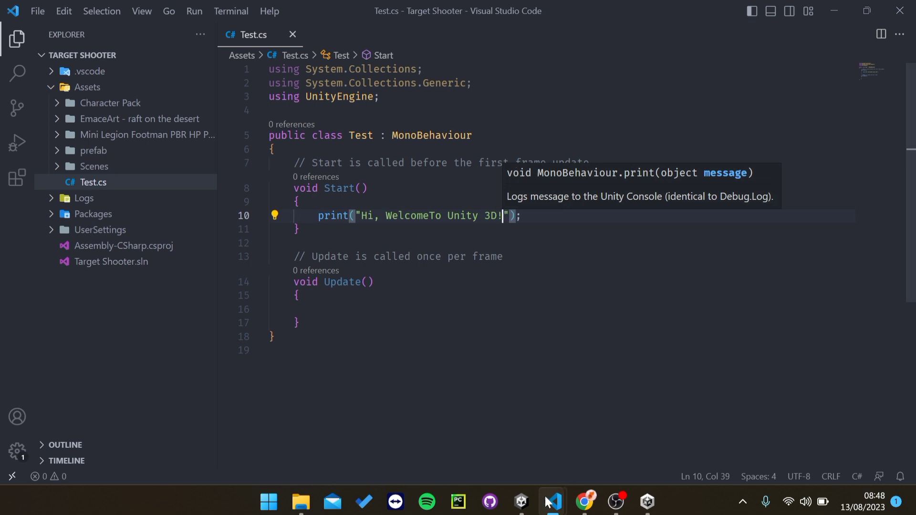
{"action": "left_click", "coordinate": [522, 502]}
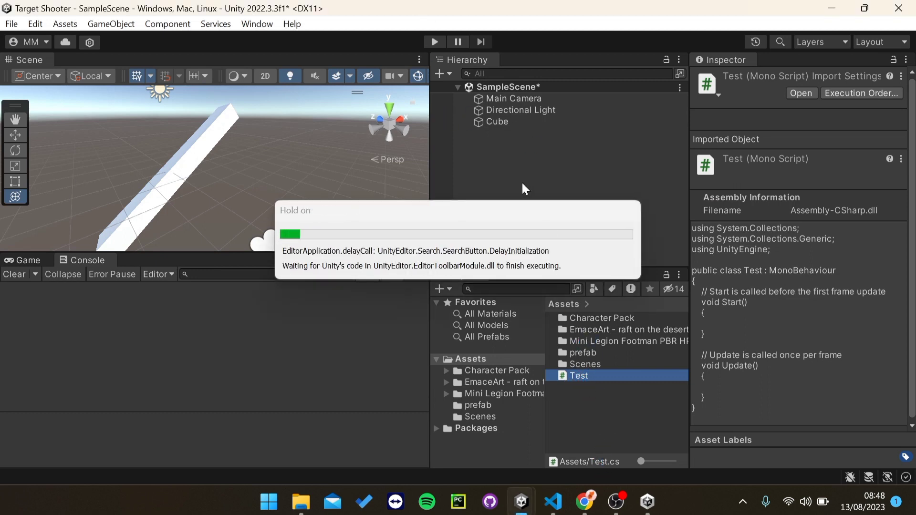
Step: Attach Test to Main Camera, play the scene, and inspect the 'Hi, WelcomeTo Unity 3D!' log
{"action": "left_click", "coordinate": [494, 99]}
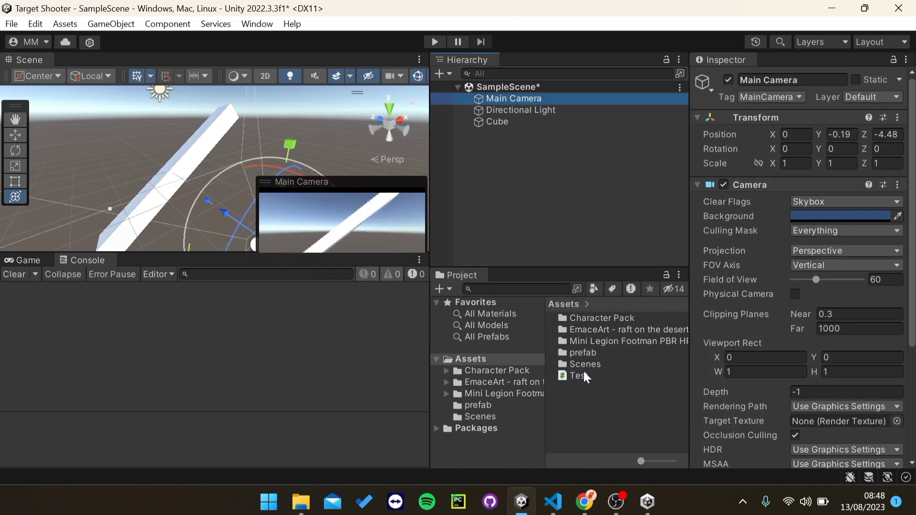
{"action": "left_click_drag", "start_coordinate": [578, 377], "coordinate": [737, 439]}
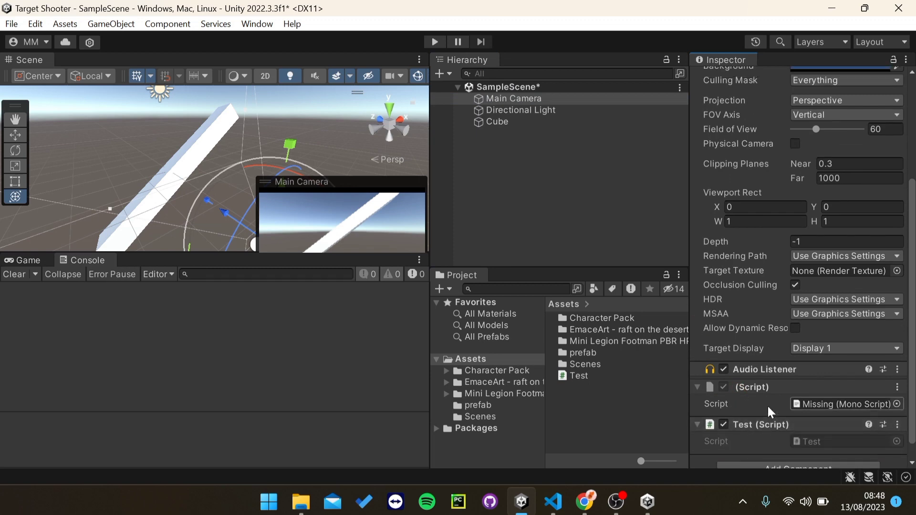
{"action": "left_click", "coordinate": [434, 42]}
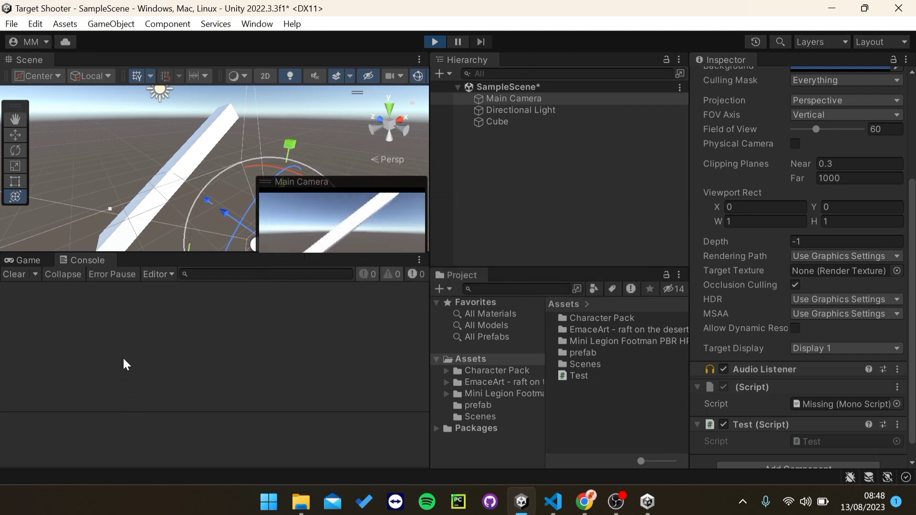
{"action": "left_click", "coordinate": [85, 260]}
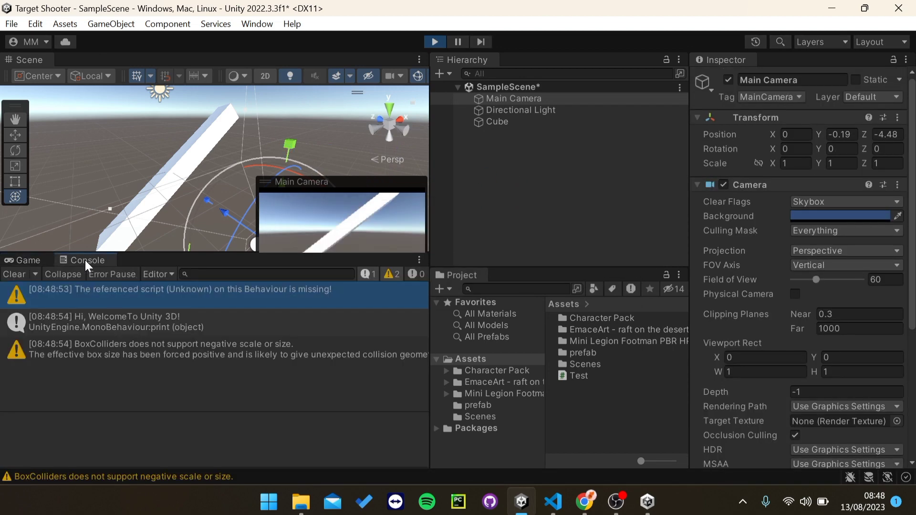
{"action": "left_click", "coordinate": [98, 319]}
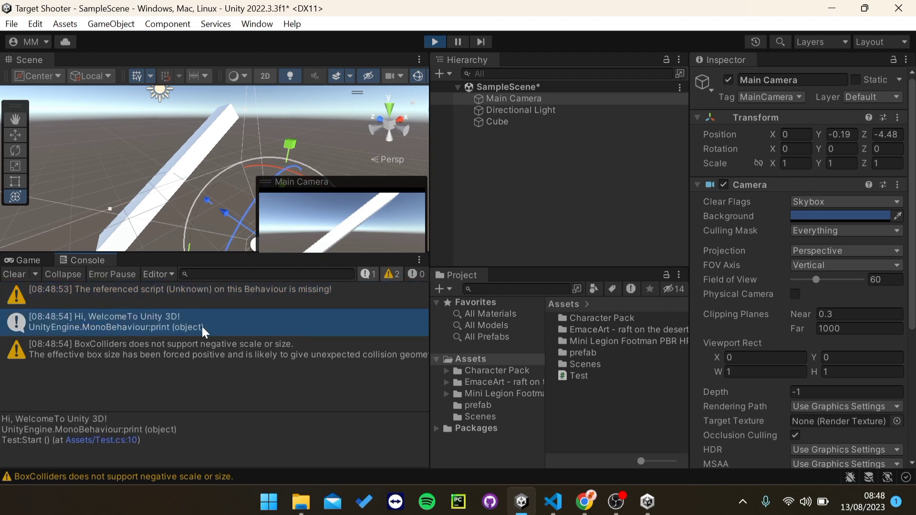
Step: Hide warnings in the Console, clear all its log entries, and exit Play mode
{"action": "left_click", "coordinate": [390, 275]}
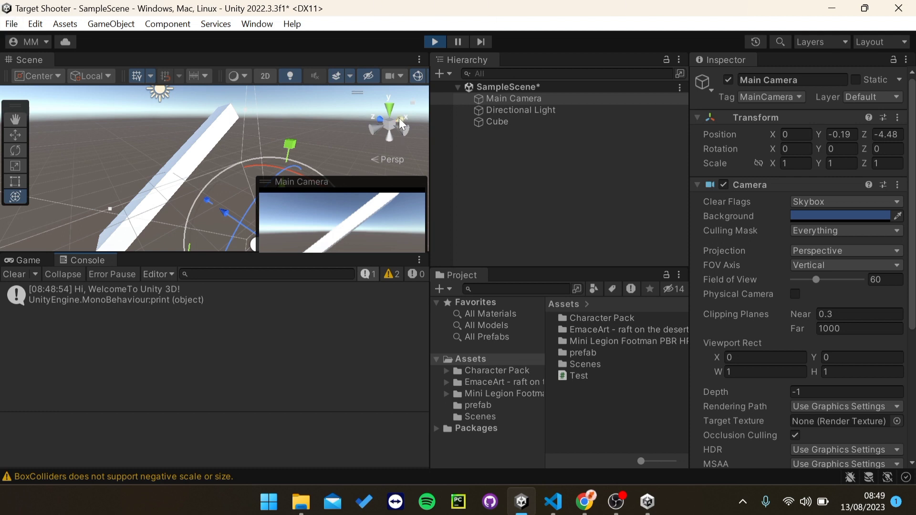
{"action": "left_click", "coordinate": [17, 274]}
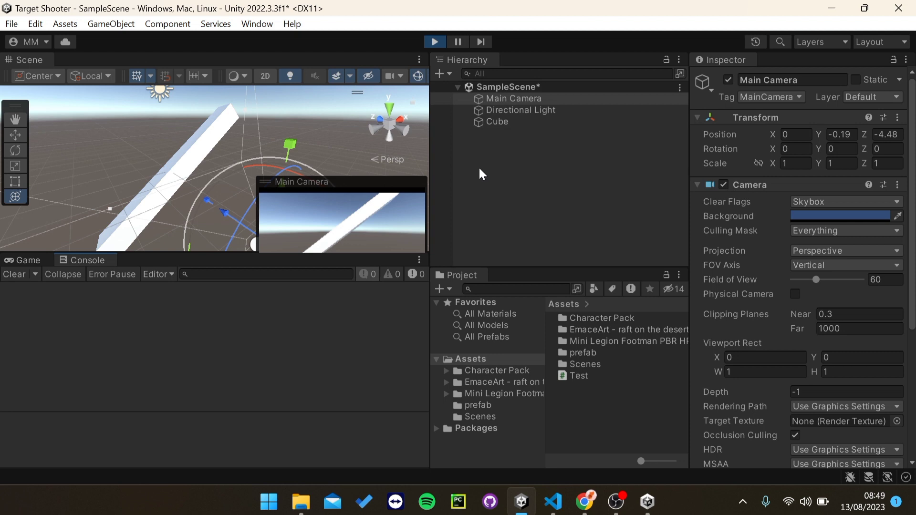
{"action": "left_click", "coordinate": [435, 42]}
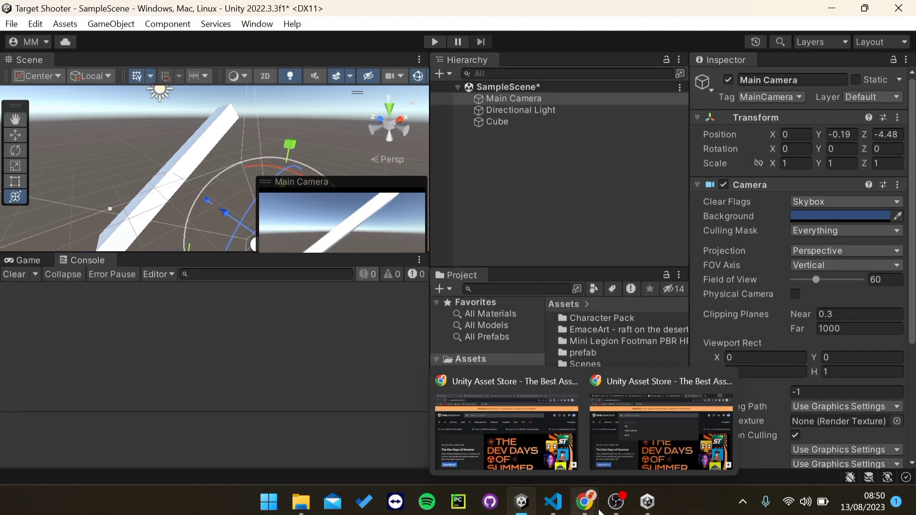
{"action": "mouse_move", "coordinate": [605, 508]}
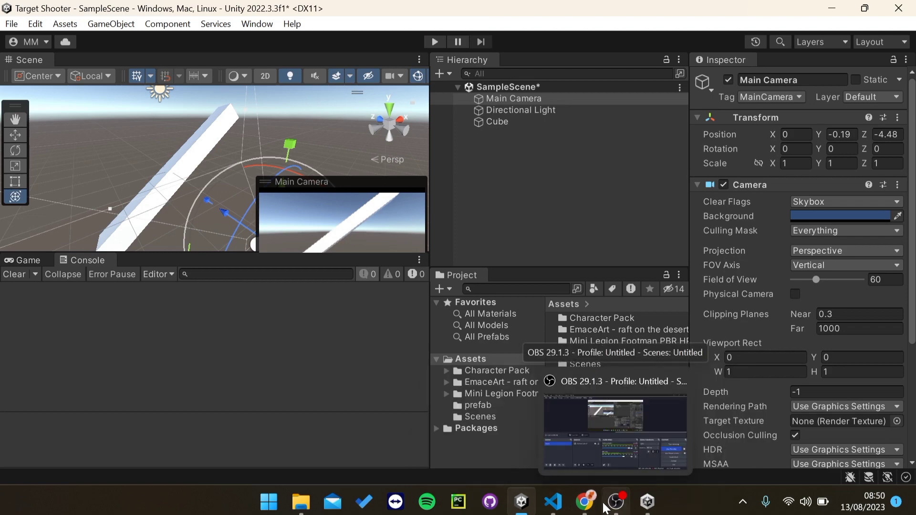